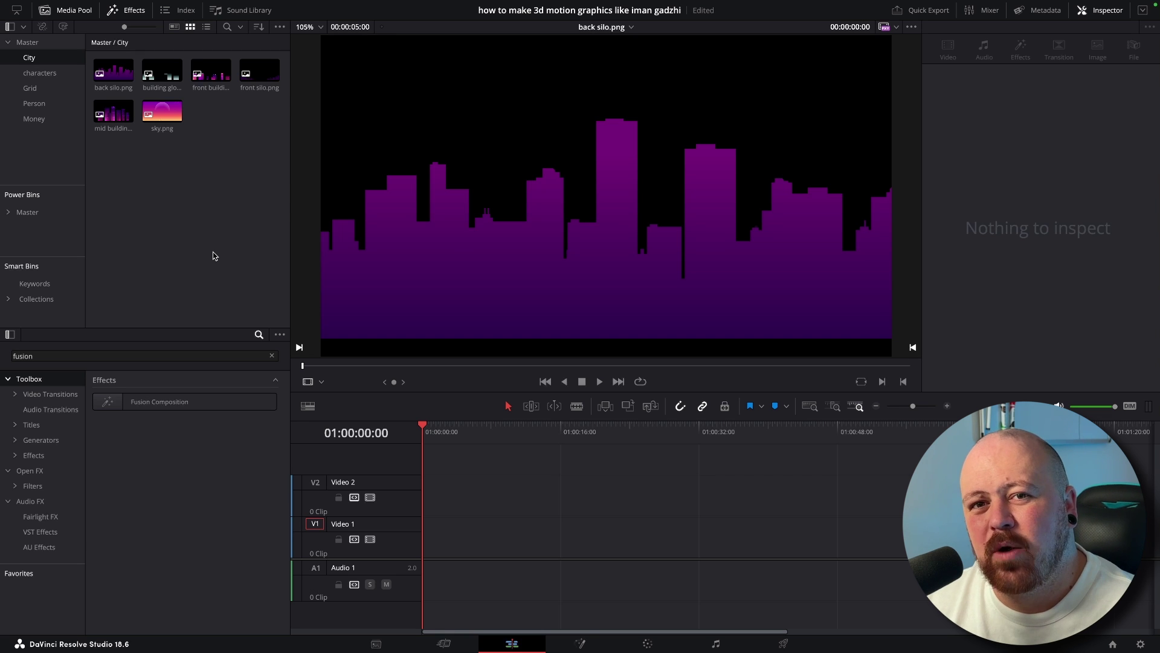
Step: Place a Fusion Composition clip, extend it to about 15 seconds, and open it in Fusion
left_click_drag(159, 402, 437, 554)
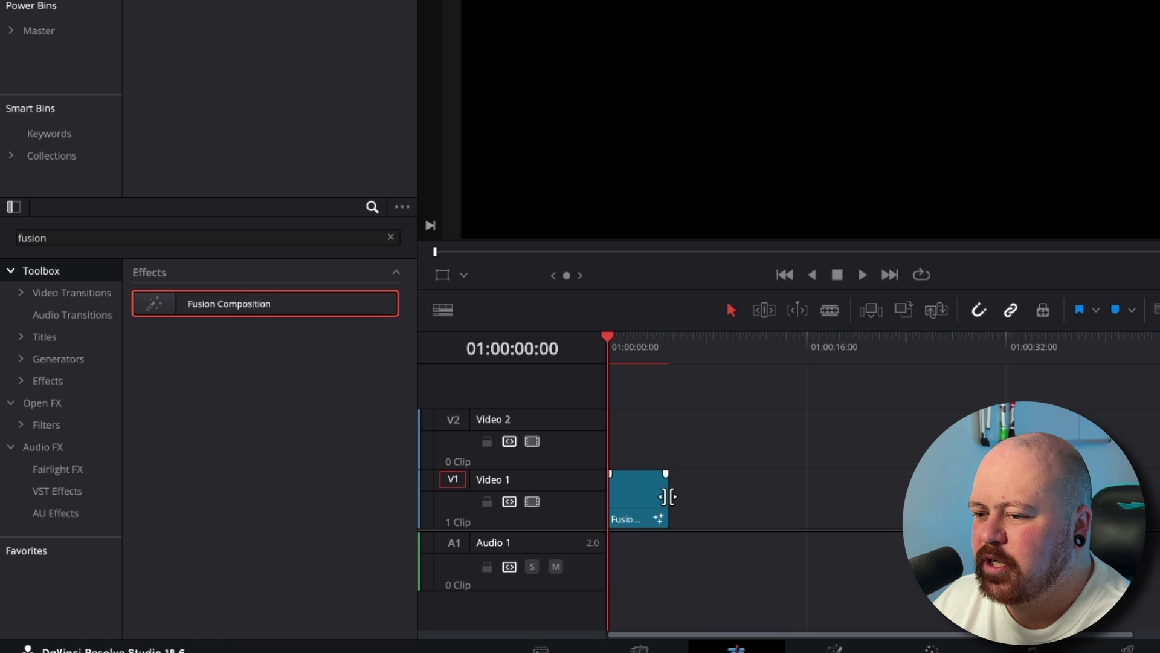
left_click_drag(667, 493, 794, 503)
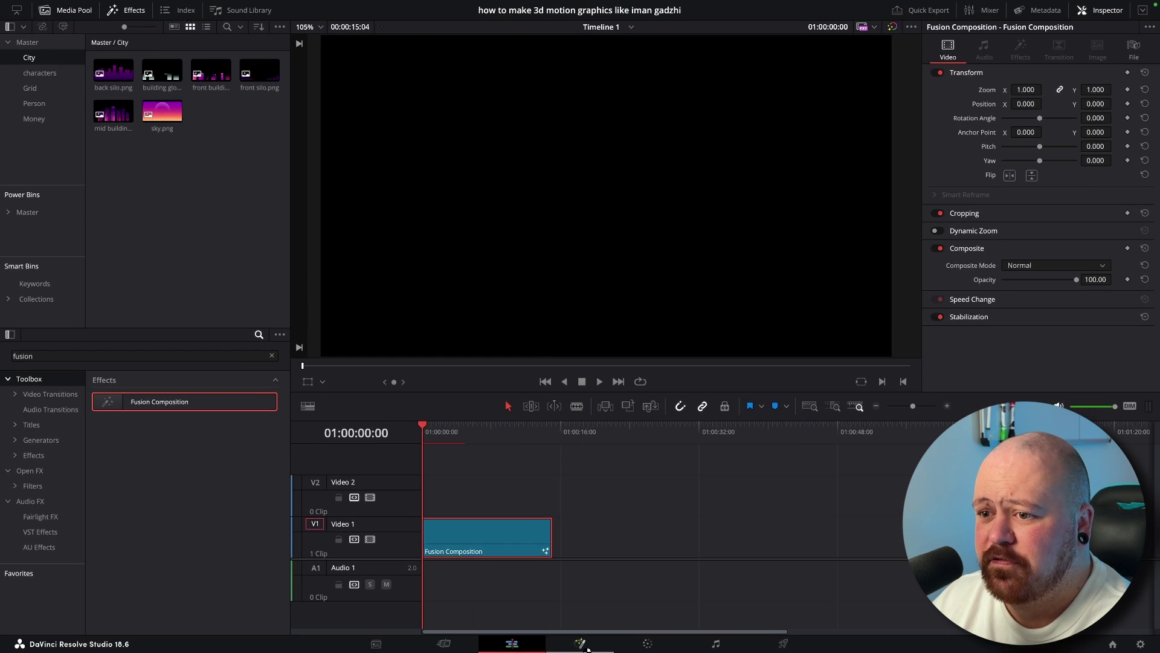
left_click(834, 651)
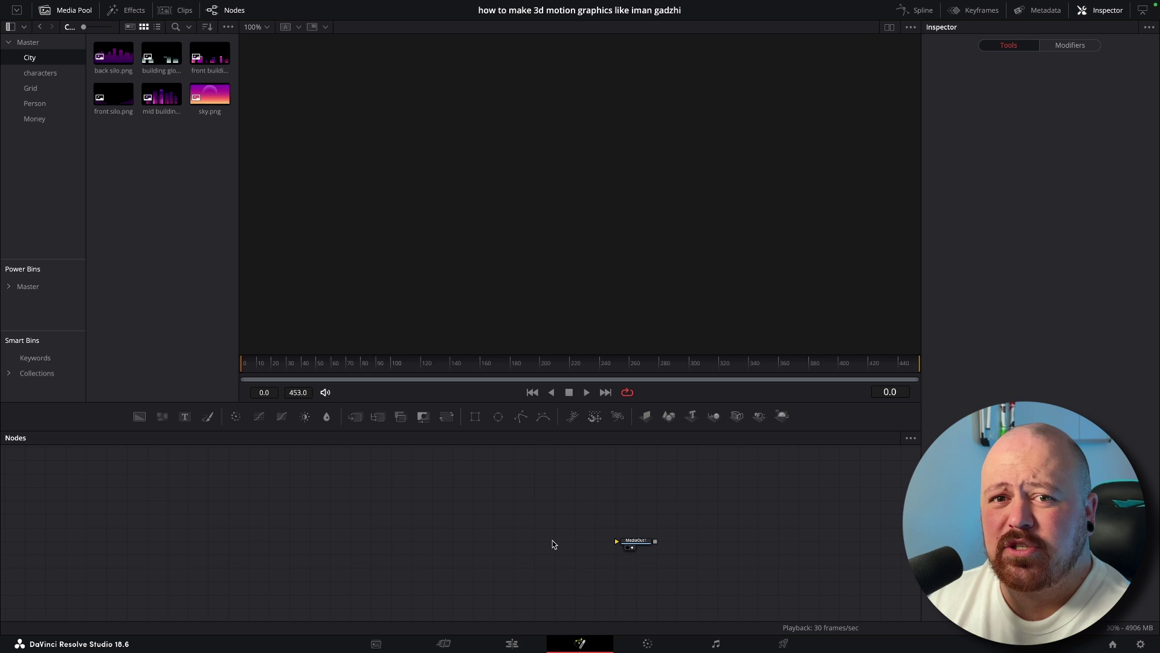
Step: Add a Renderer 3D node and a Merge 3D node to the graph
key("shift+space")
type("rend")
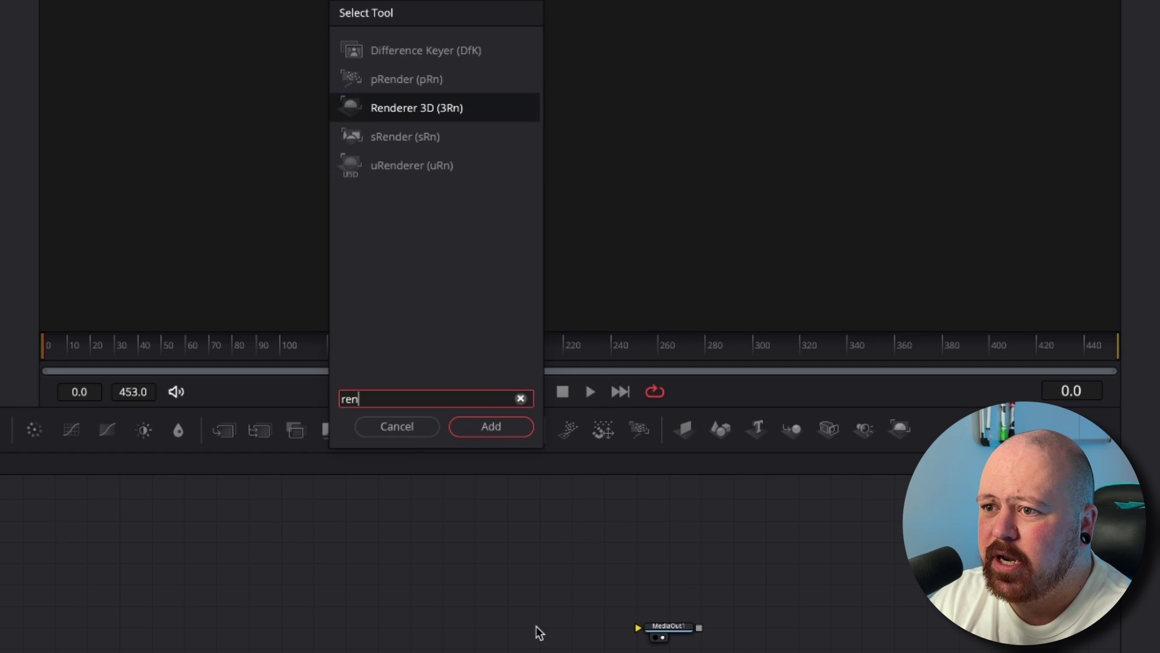
key("Return")
left_click(417, 633)
key("shift+space")
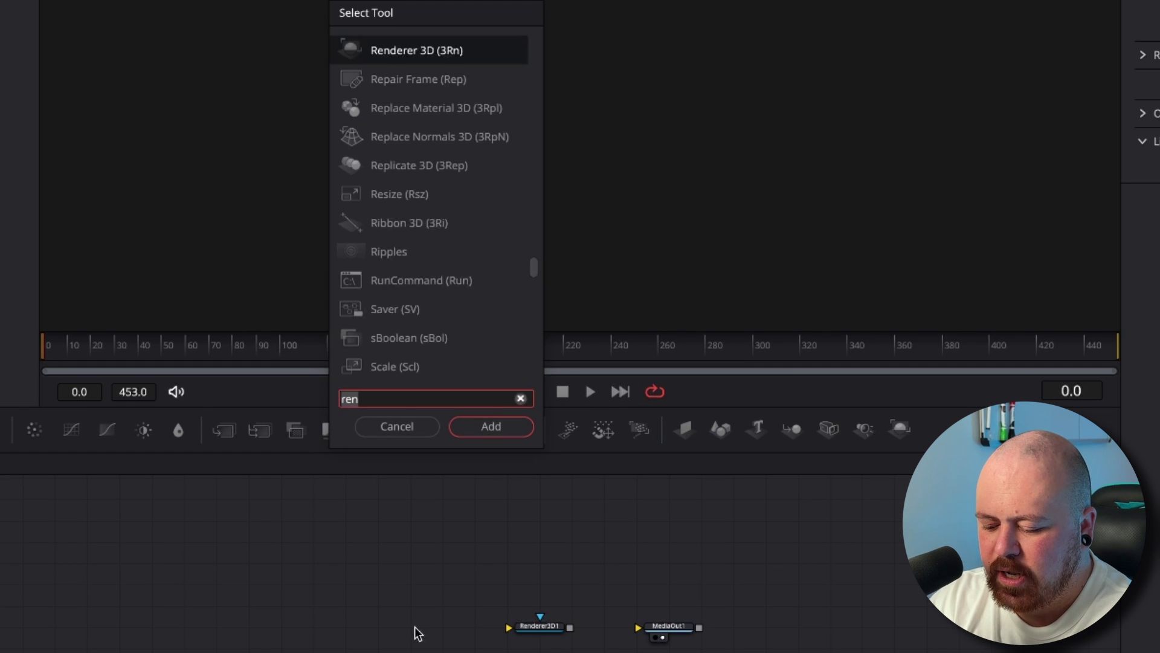
type("merge")
key("Return")
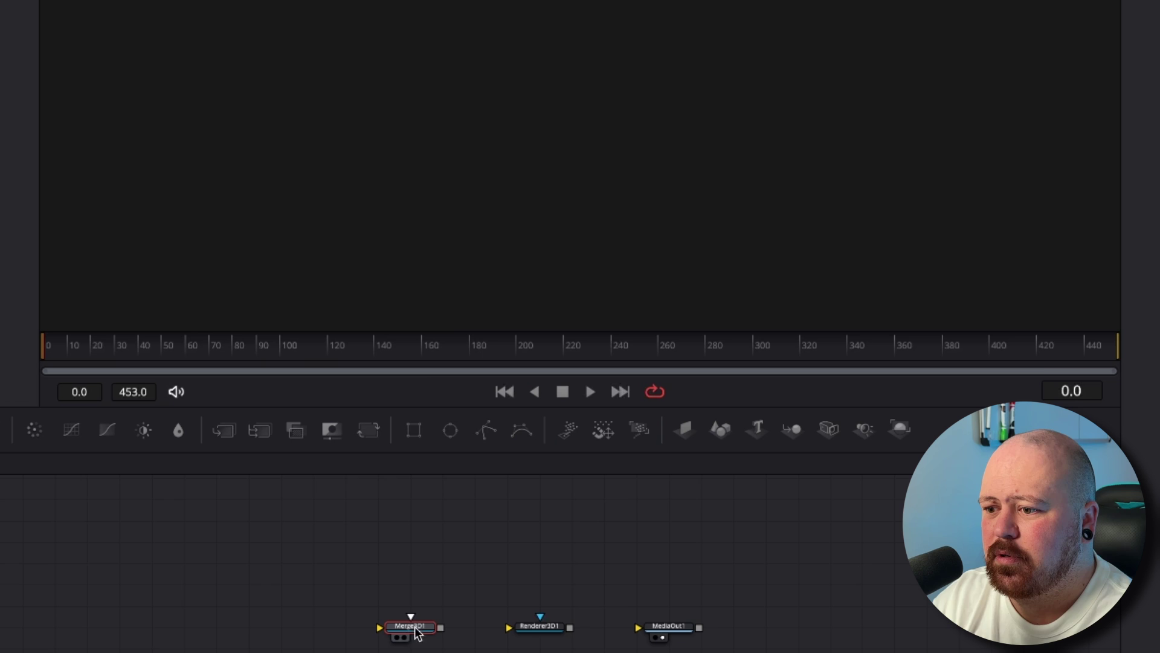
left_click(242, 632)
Step: Add a Camera 3D, wire the renderer into MediaOut1, and feed a new Image Plane 3D into Merge3D1
key("shift+space")
type("camera")
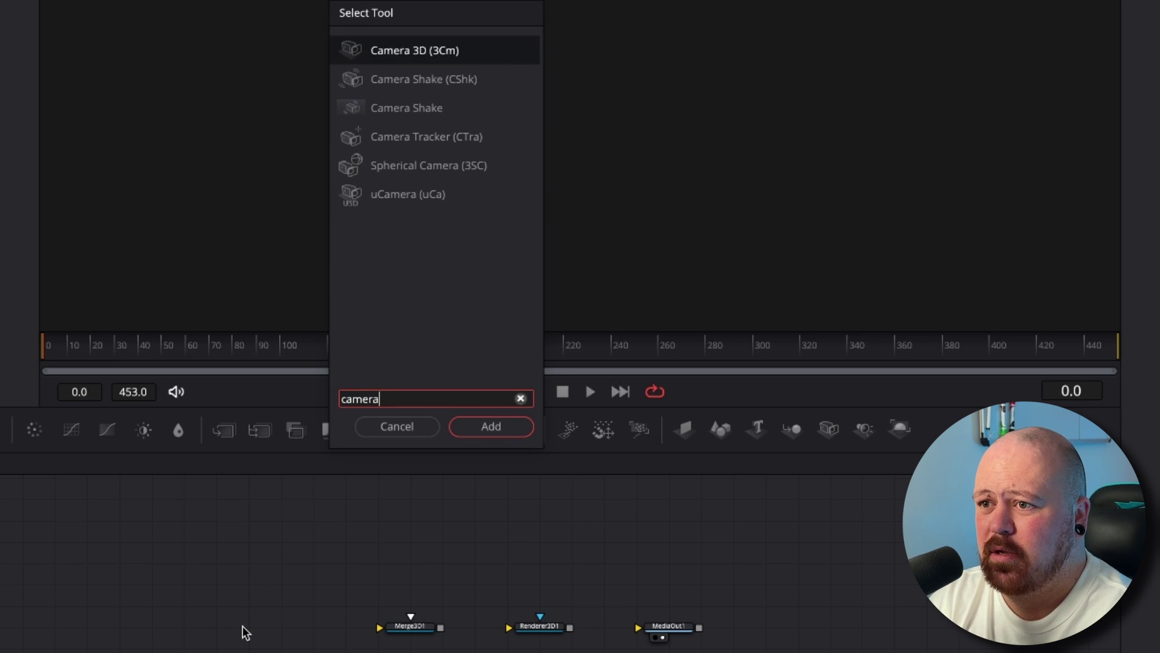
key("Return")
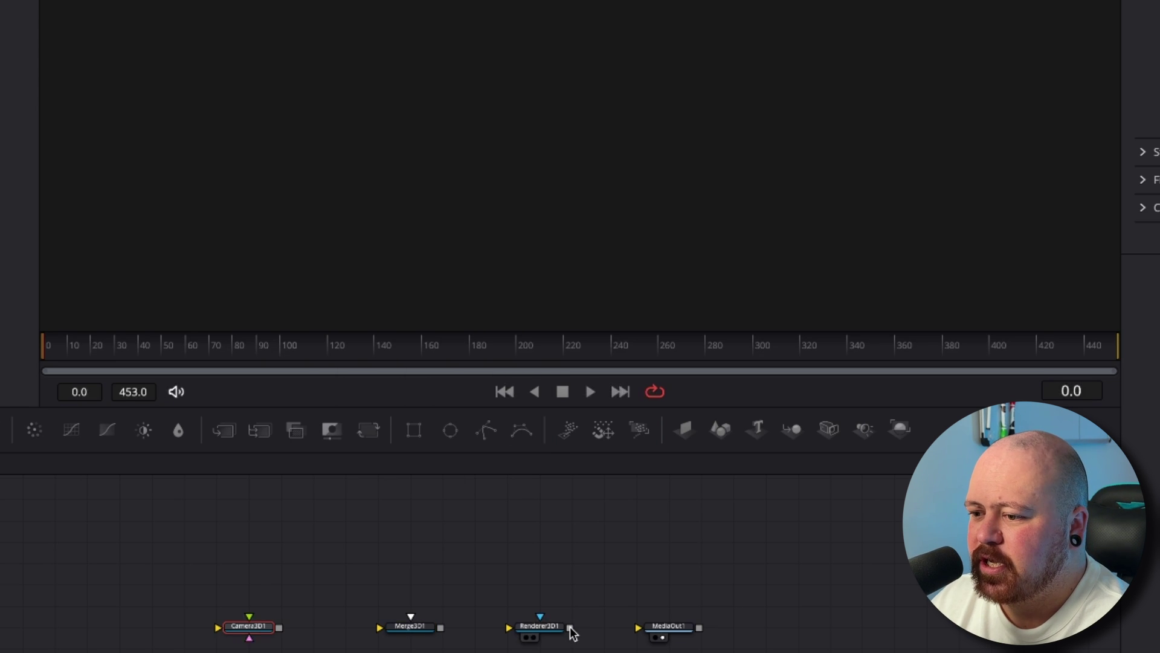
left_click_drag(569, 627, 638, 627)
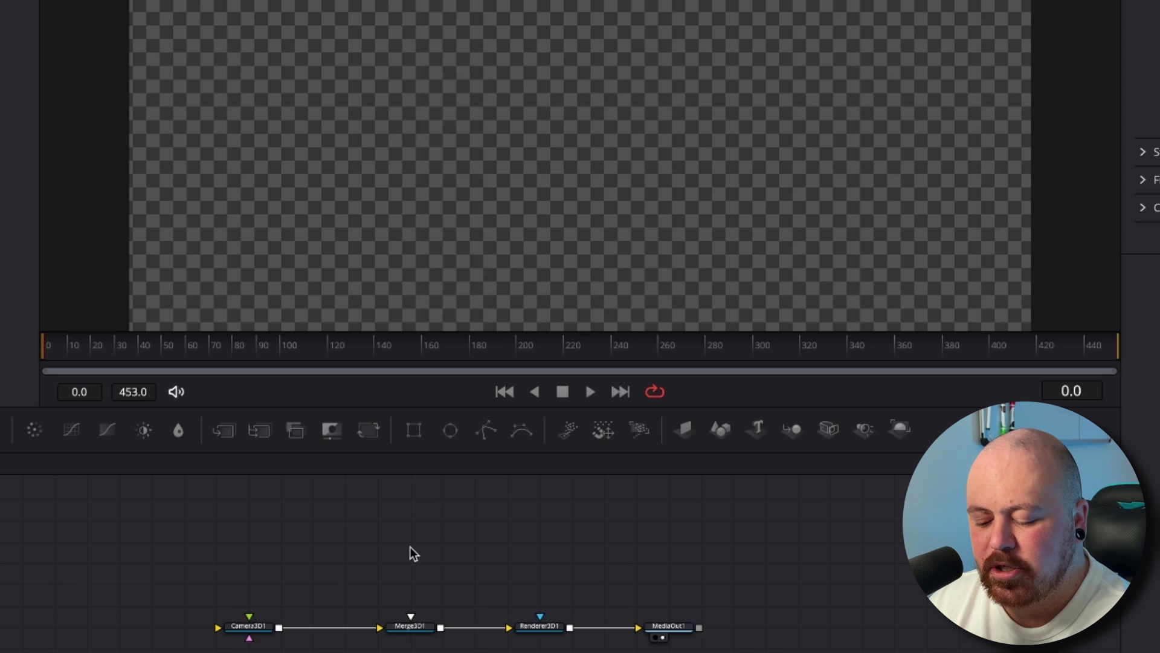
key("shift+space")
type("image")
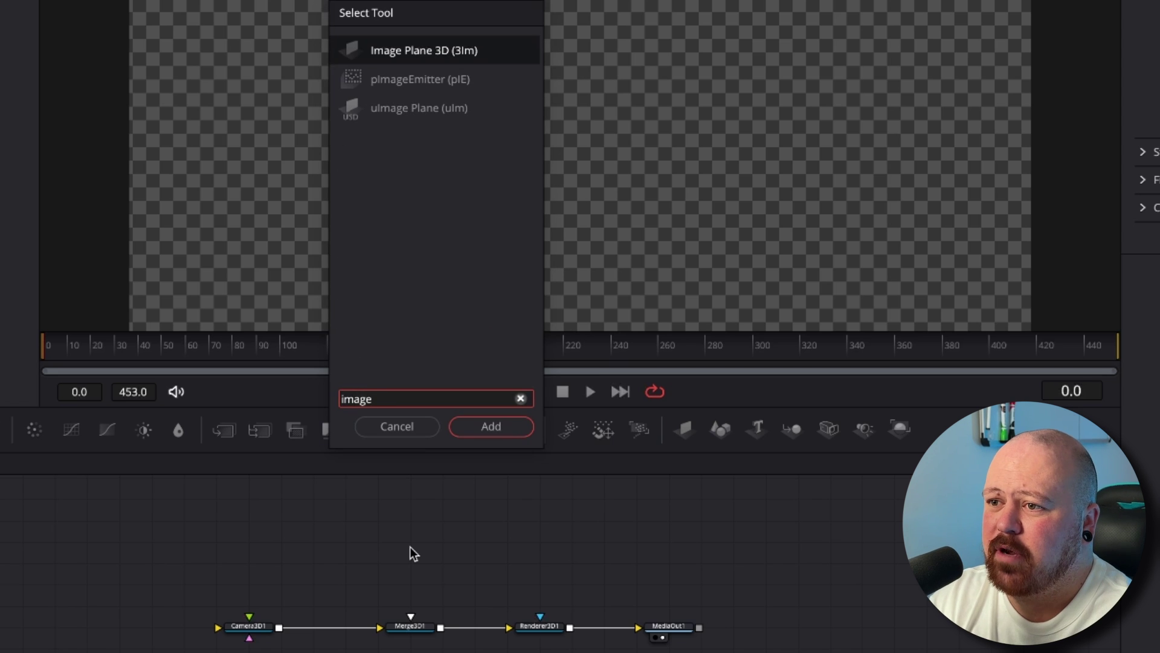
key("Return")
left_click_drag(440, 542, 409, 632)
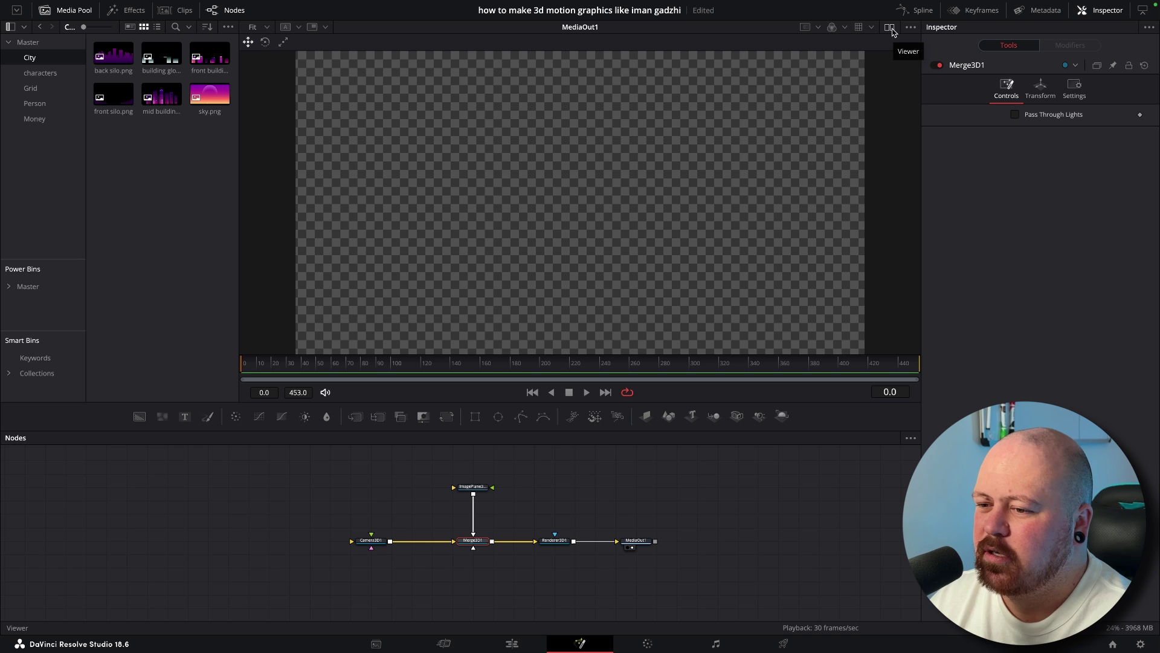
Step: Split into dual viewers and show Merge3D1's 3D scene at an angle in the left viewer
left_click(889, 28)
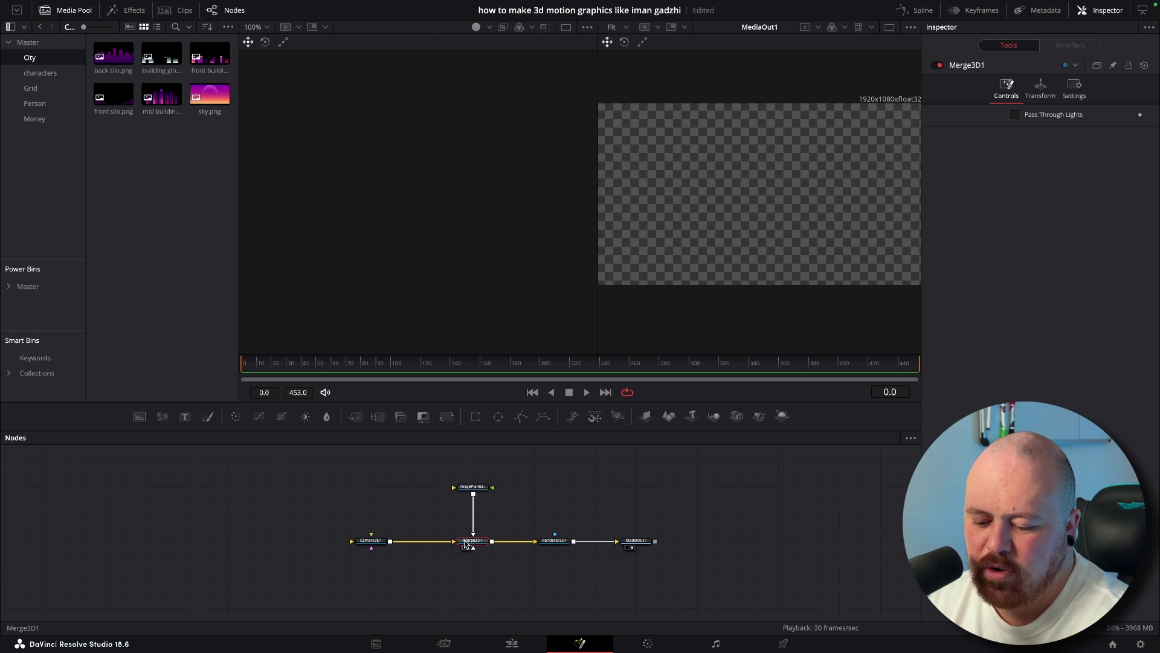
left_click(465, 547)
left_click_drag(471, 265, 446, 246)
left_click_drag(517, 505, 525, 533)
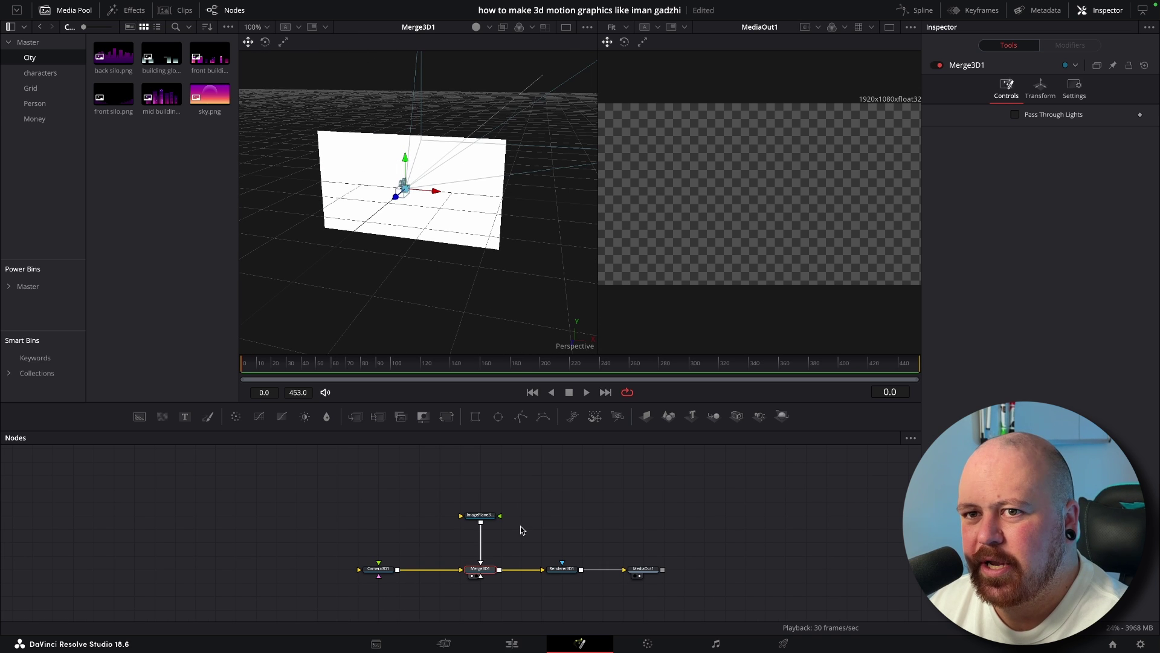
Step: Map sky.png onto the image plane and set Camera3D1's angle of view to 50
left_click_drag(209, 95, 481, 515)
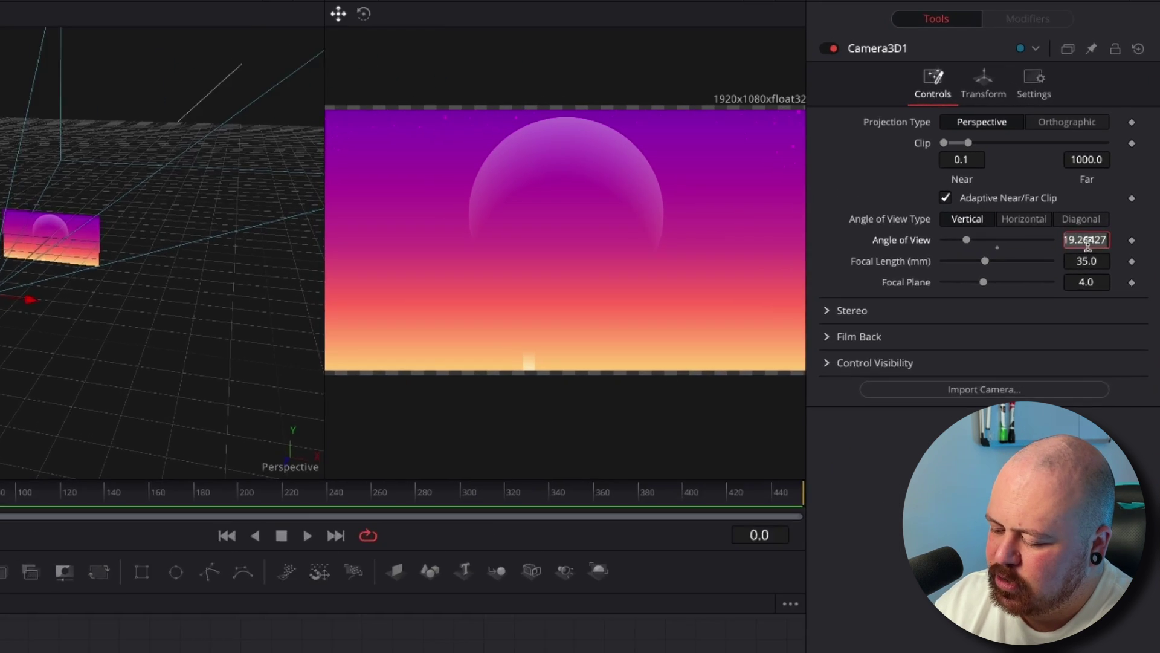
type("53.")
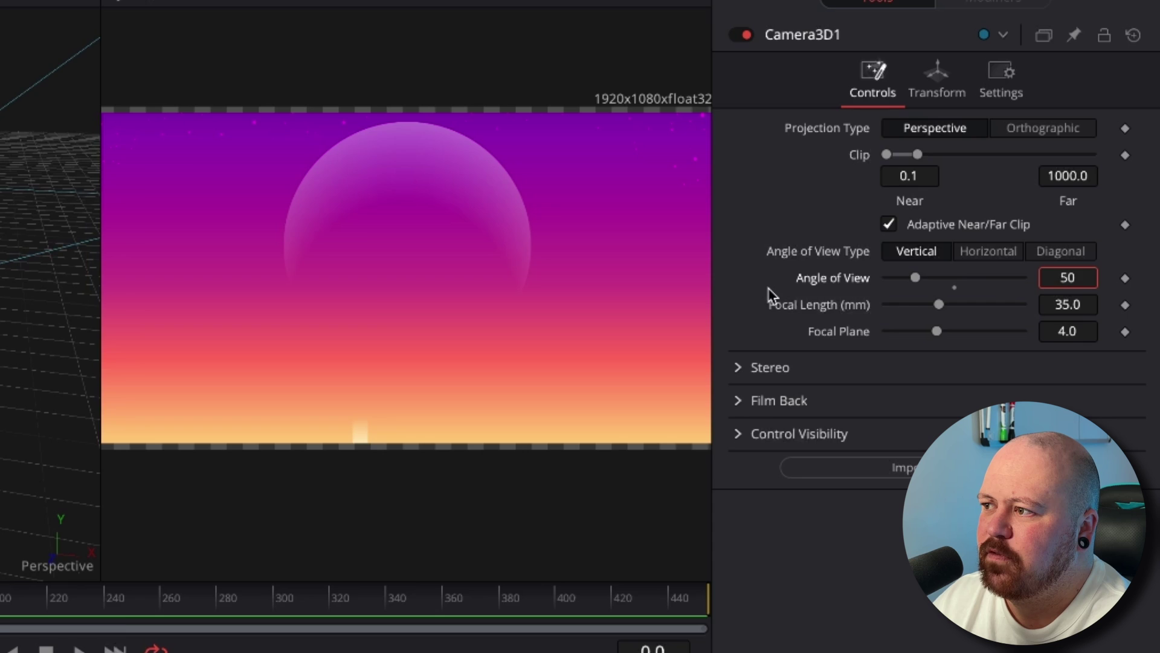
type("0")
key("Return")
Step: Duplicate the image plane, insert a second Merge 3D on the camera line, and bring in silo.png
left_click(482, 516)
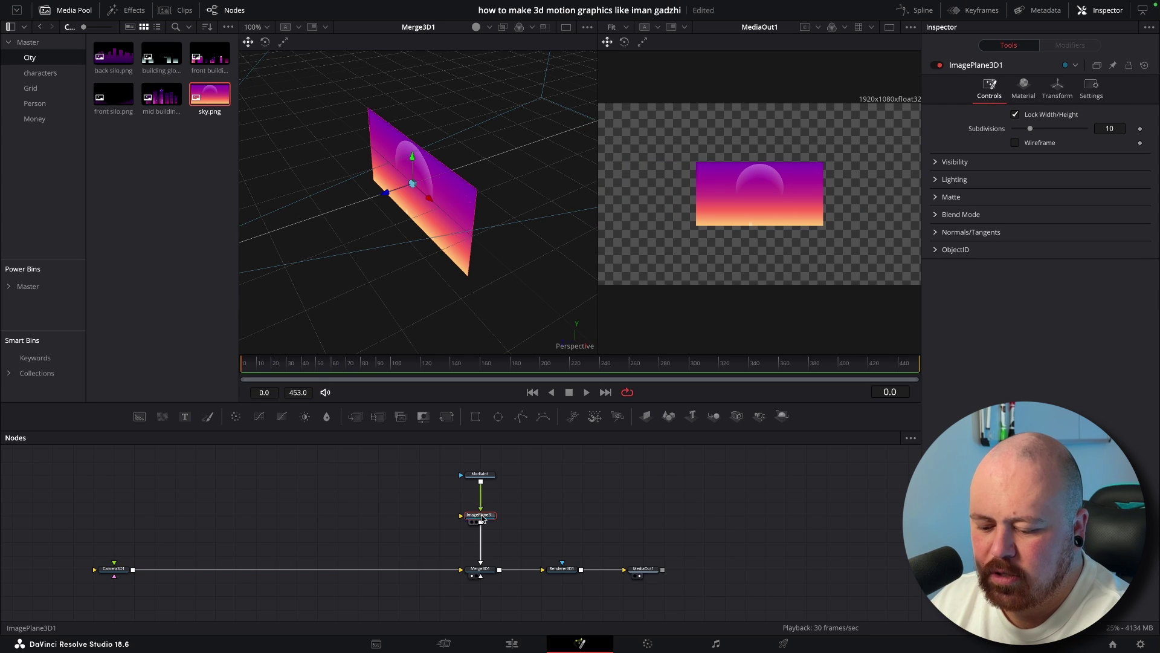
key("ctrl+v")
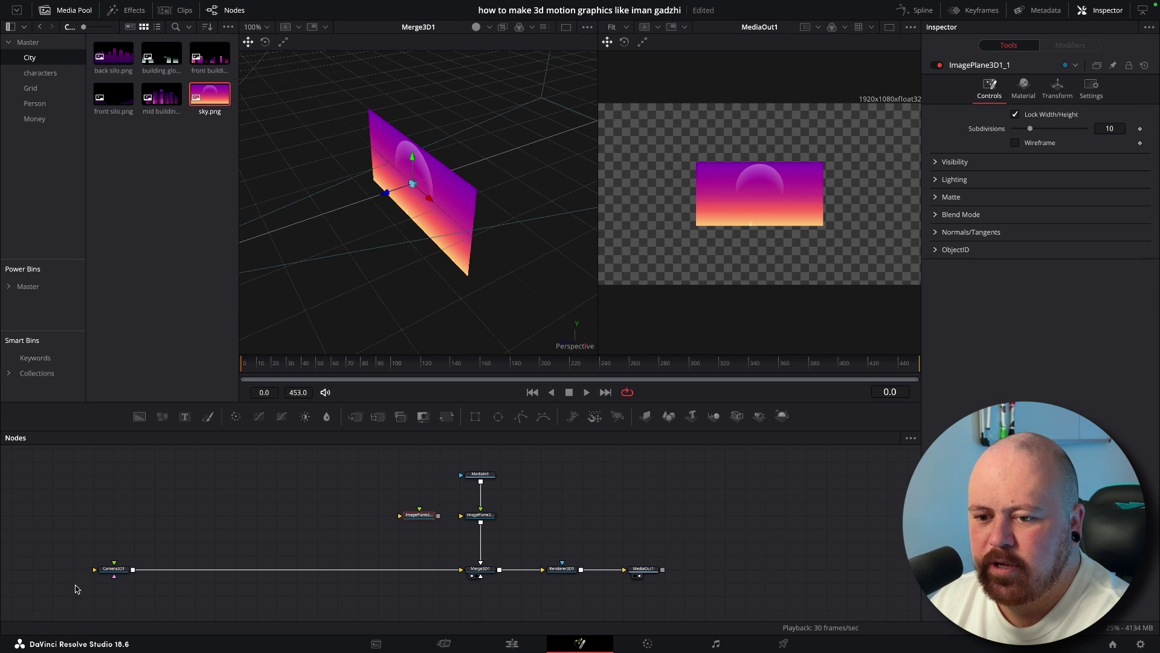
left_click(114, 569)
key("shift+space")
type("mer")
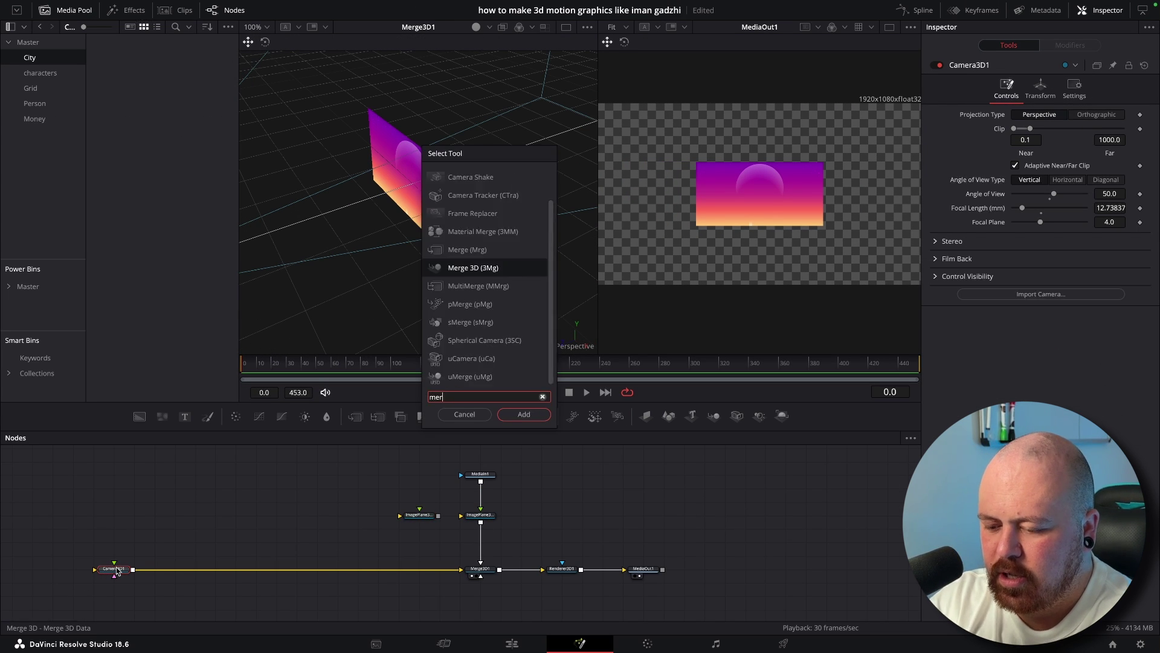
type("ge")
key("Return")
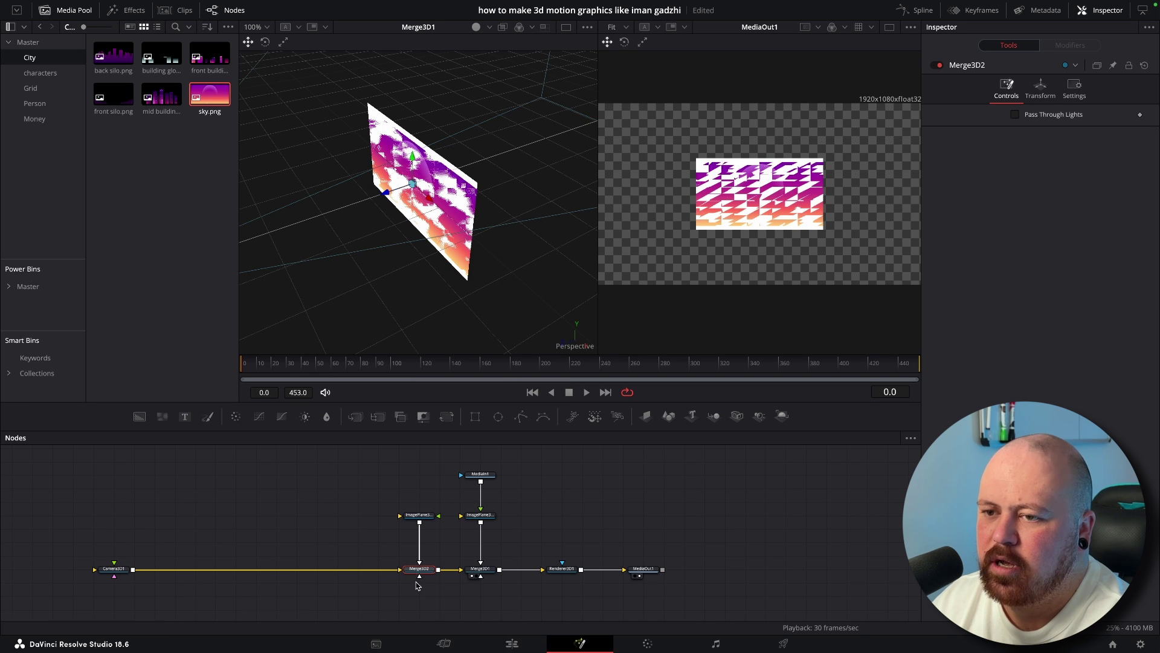
left_click_drag(123, 61, 419, 514)
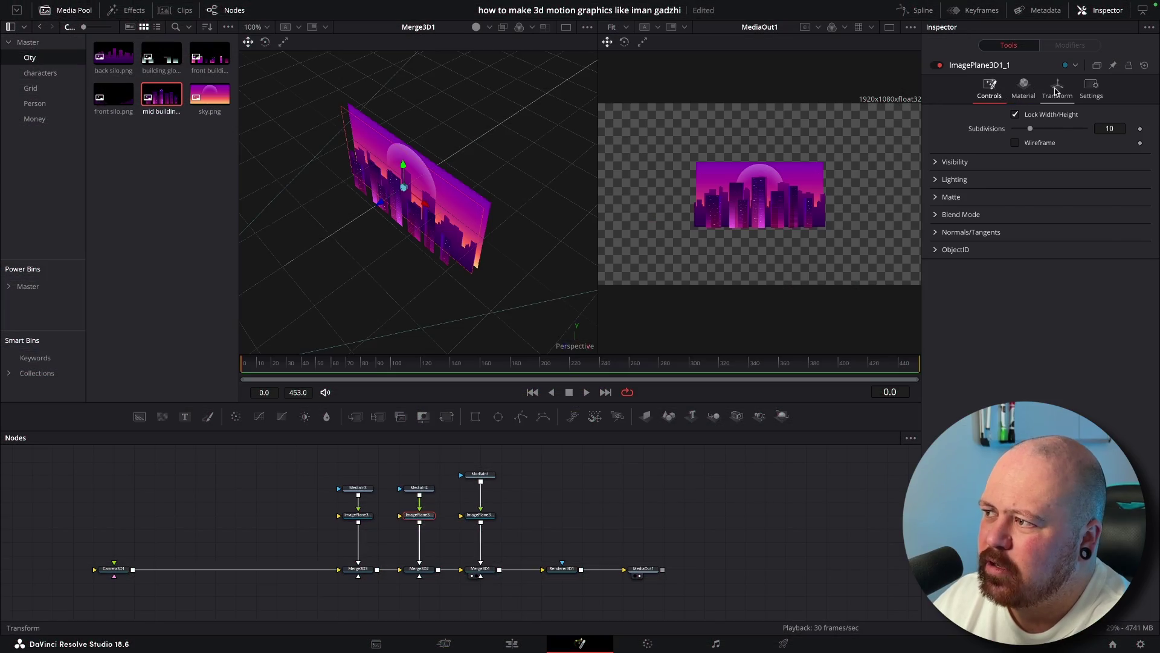
Step: Scale the city plane to 1.2 and bring in the front building image for another layer
left_click(1056, 89)
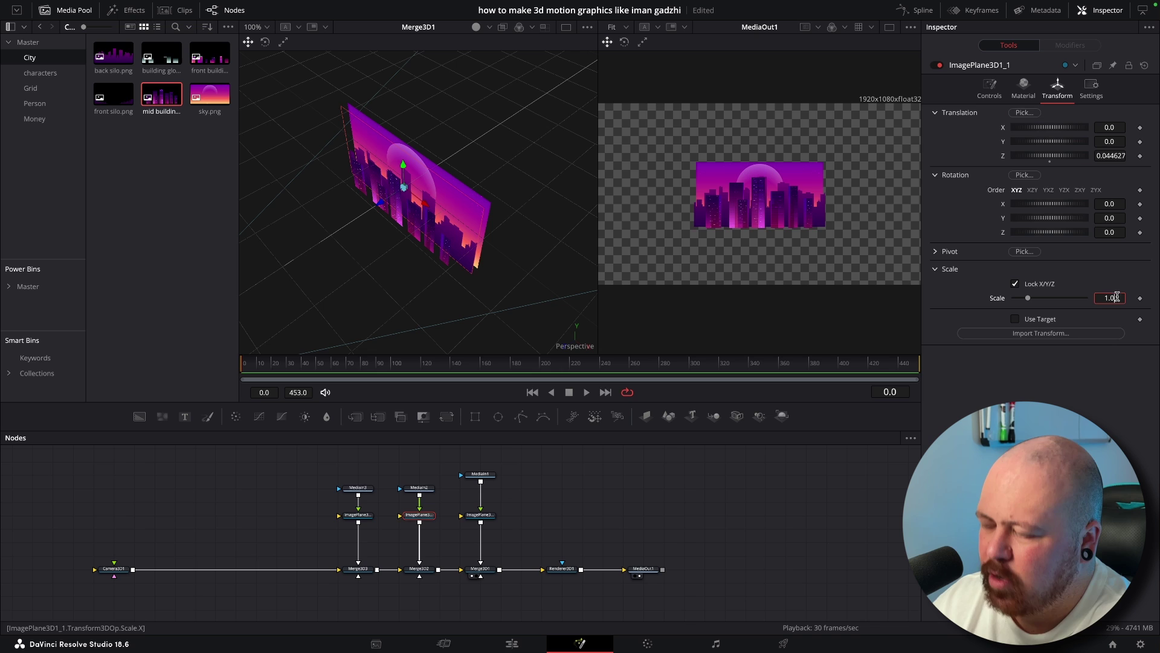
left_click(960, 302)
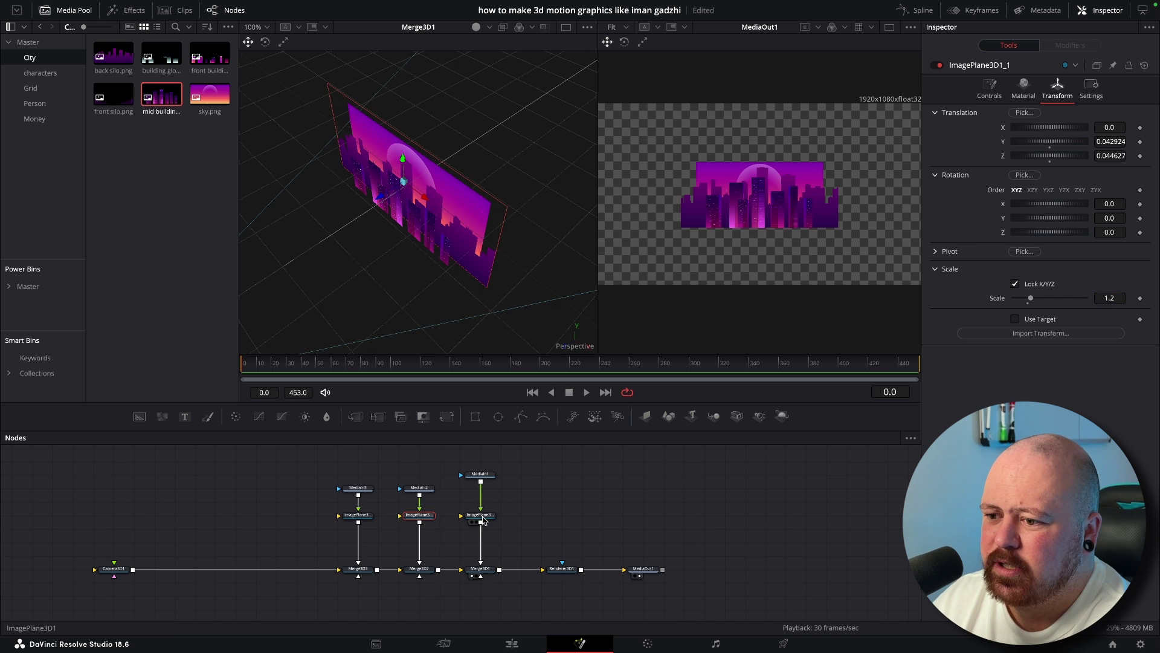
left_click(480, 515)
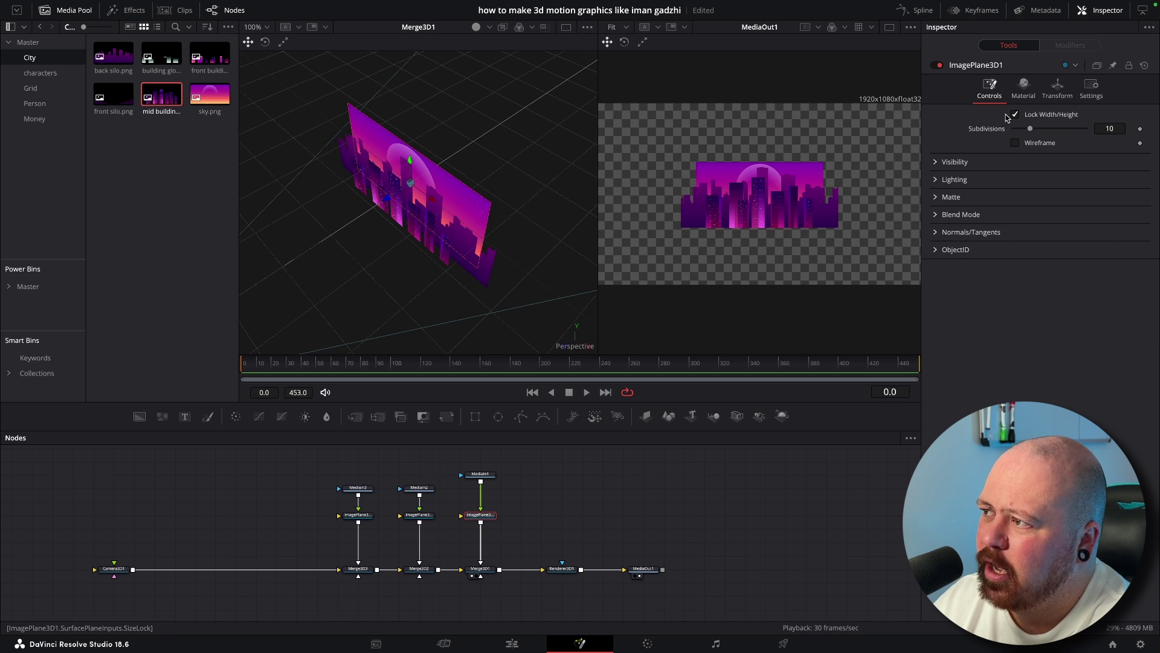
left_click(1057, 88)
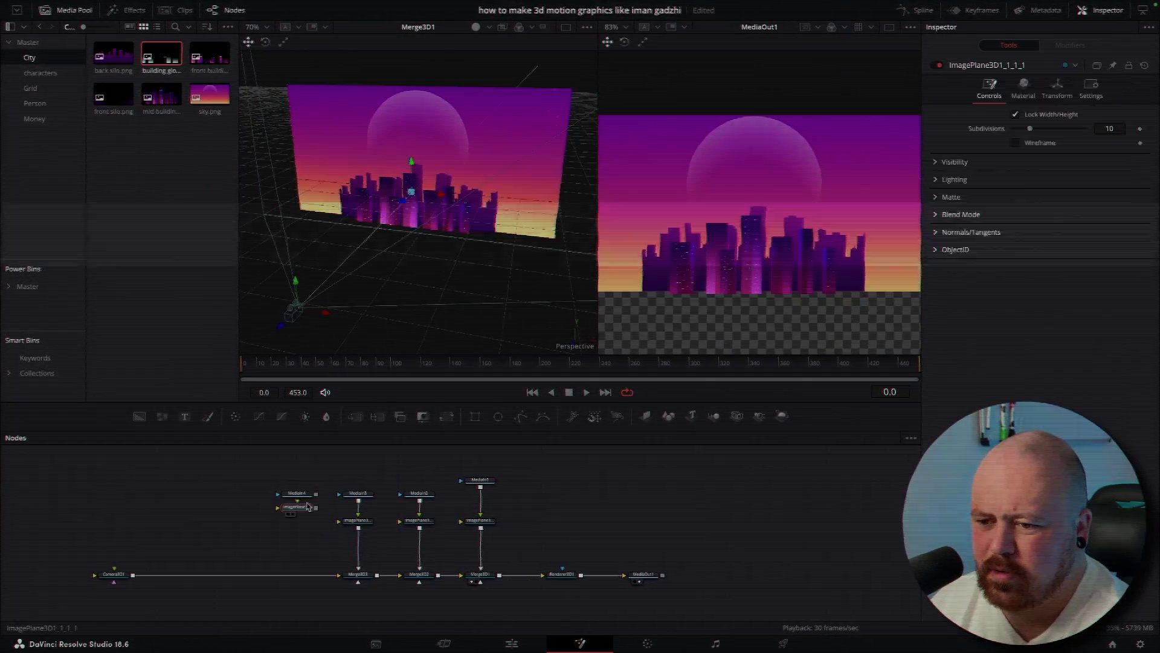
left_click_drag(210, 58, 221, 494)
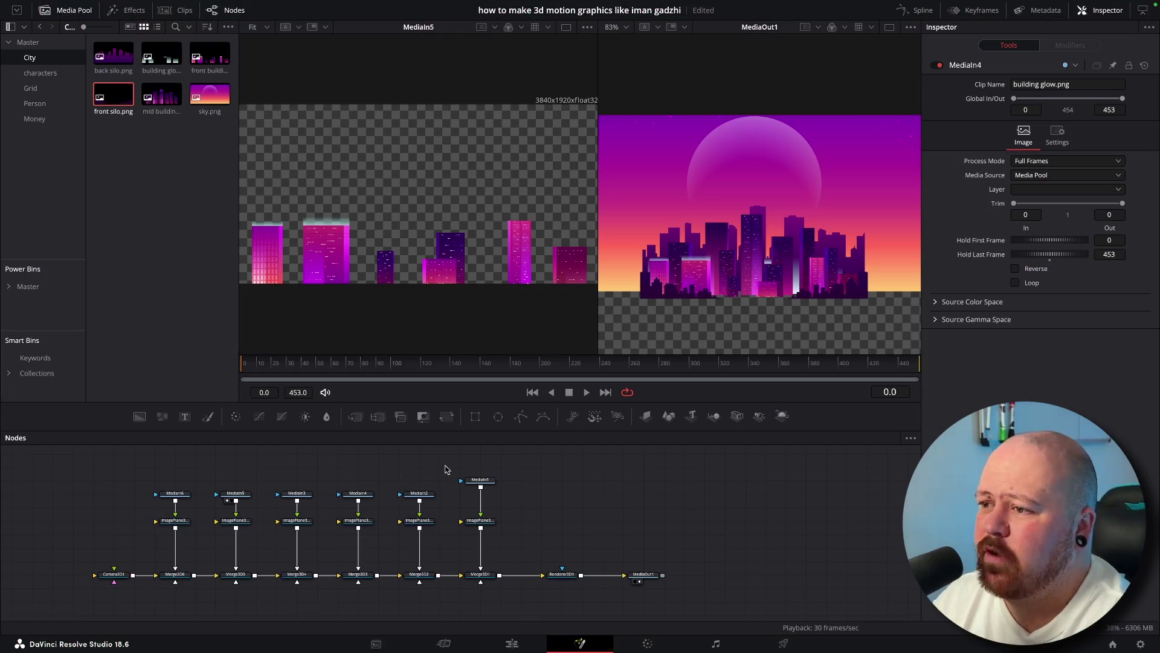
Step: View Merge3D1 in the left viewer and move Renderer3D1 and MediaOut1 further right
scroll(464, 262, "down", 5)
left_click(480, 575)
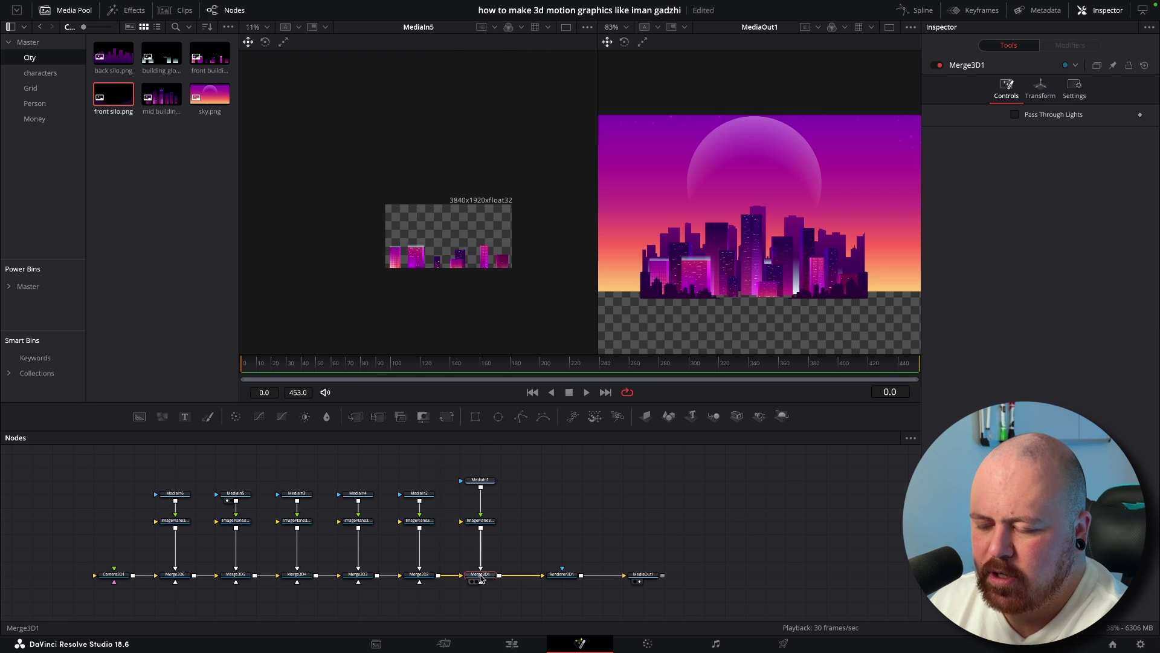
key("1")
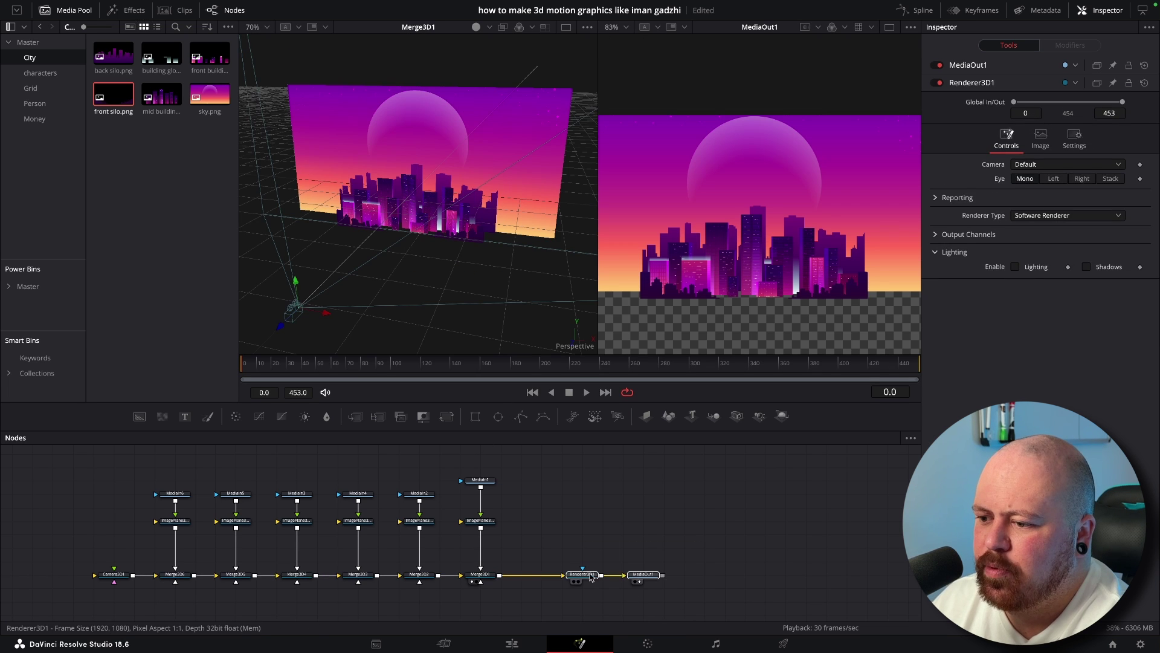
left_click_drag(595, 575, 682, 578)
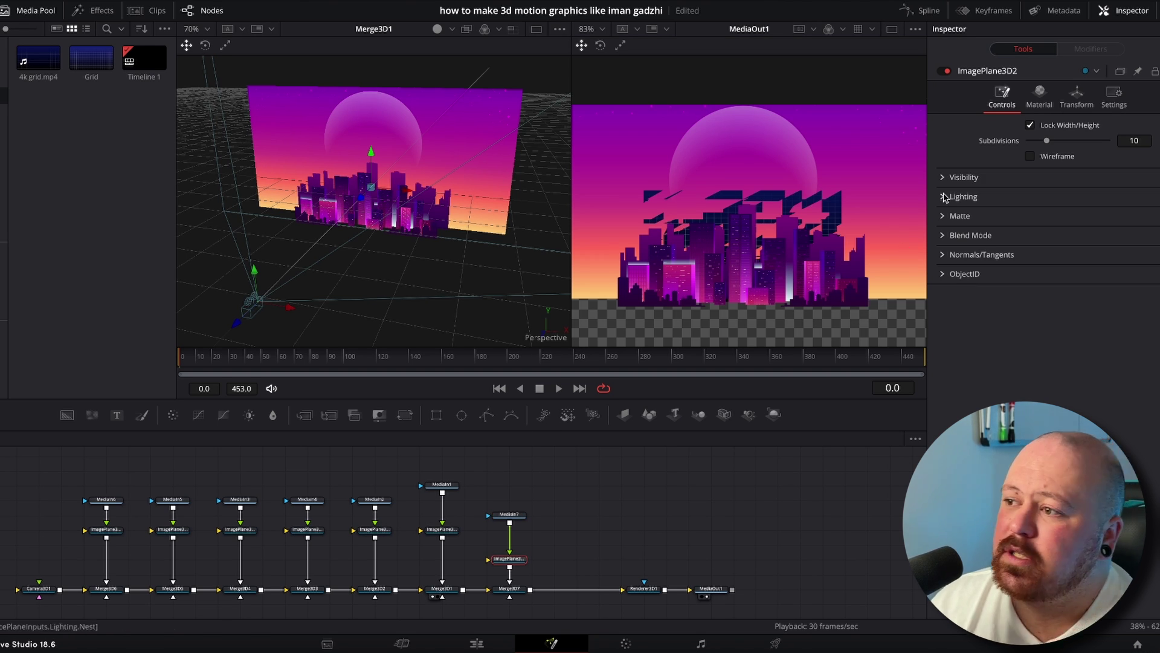
Step: Lay the grid plane flat with a 270° X rotation and lower it beneath the city
left_click(1078, 97)
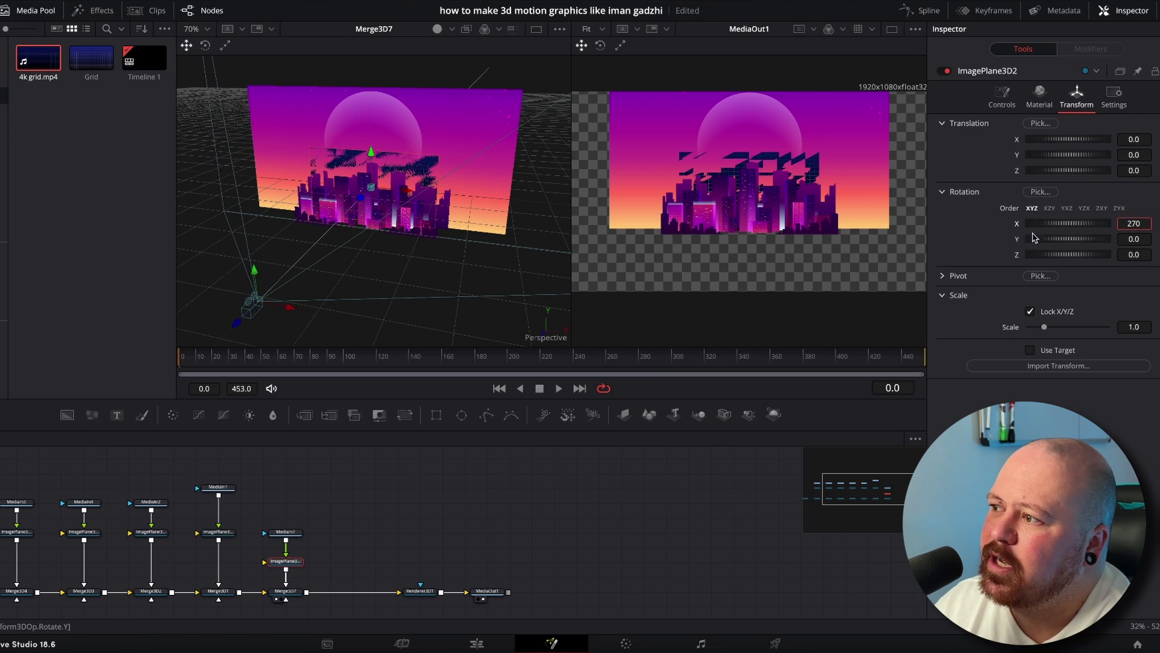
key("Return")
left_click_drag(390, 157, 368, 187)
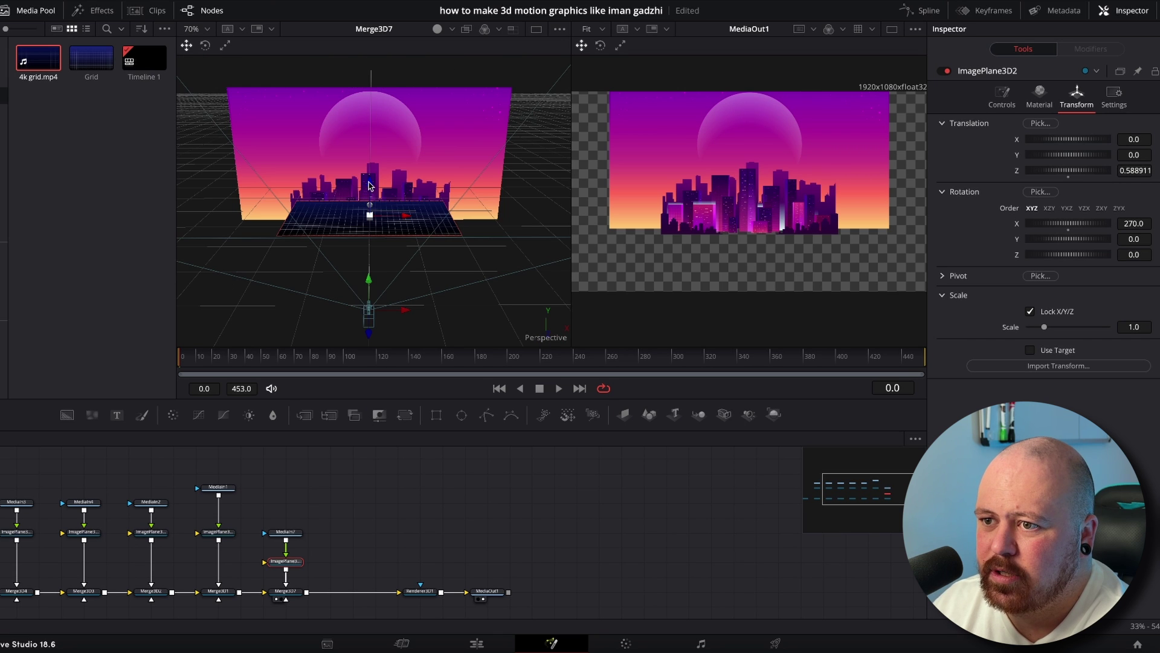
left_click_drag(369, 183, 370, 206)
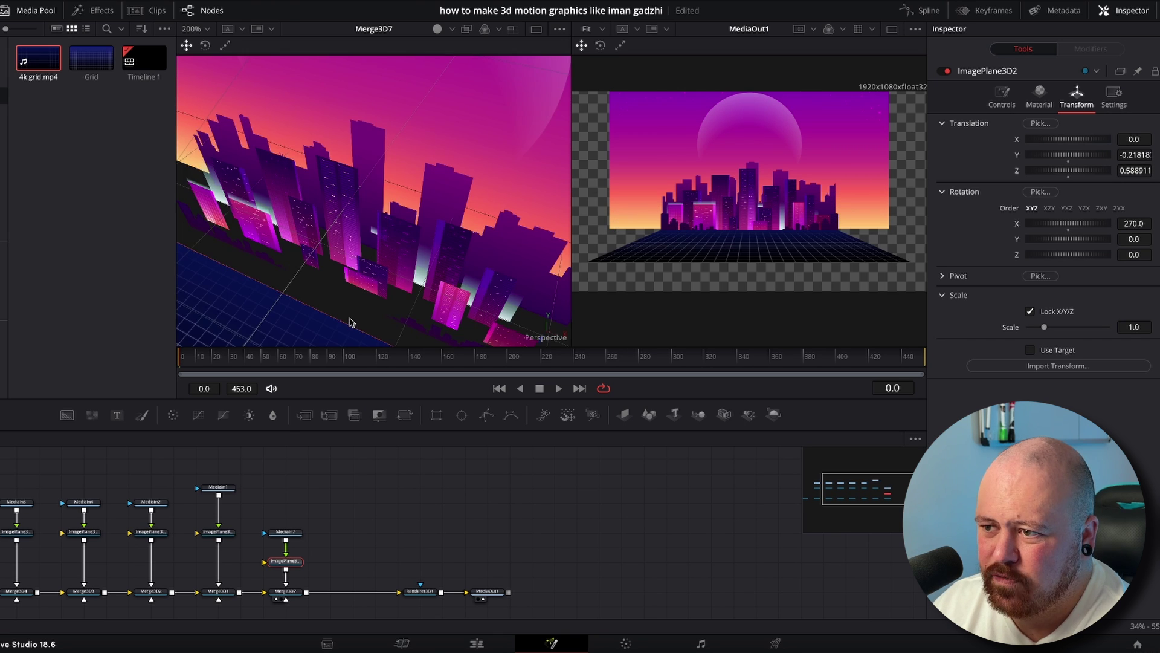
scroll(349, 321, "down", 3)
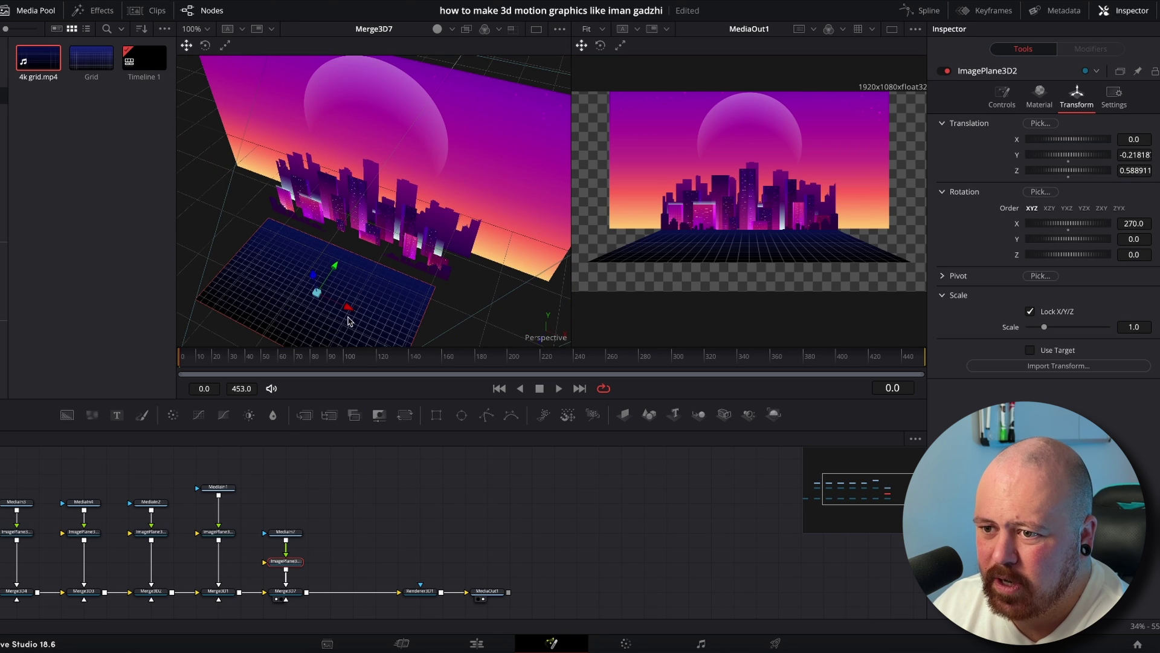
left_click_drag(348, 320, 430, 90)
scroll(390, 261, "up", 5)
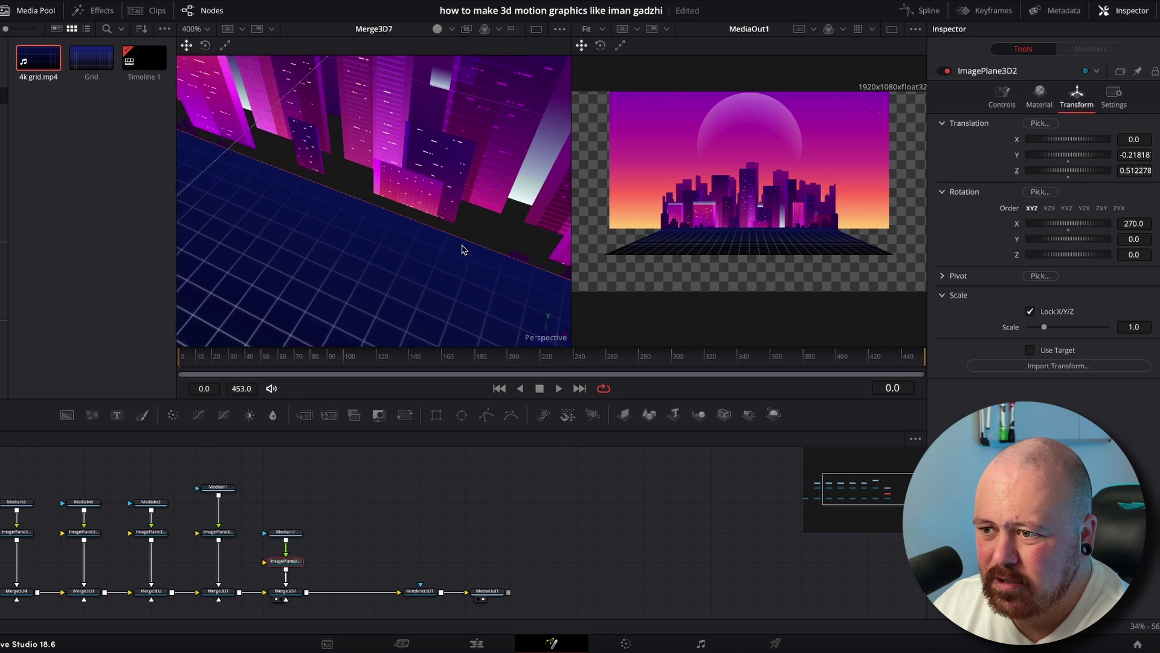
left_click_drag(463, 249, 374, 151)
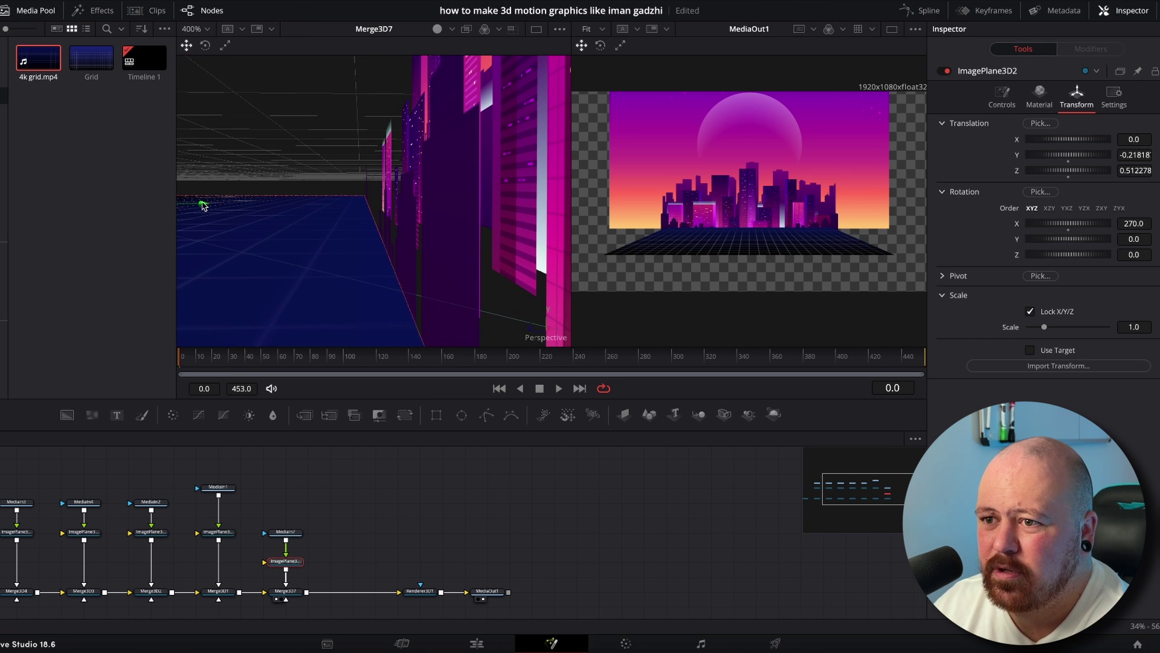
left_click_drag(202, 203, 208, 205)
left_click_drag(208, 206, 385, 316)
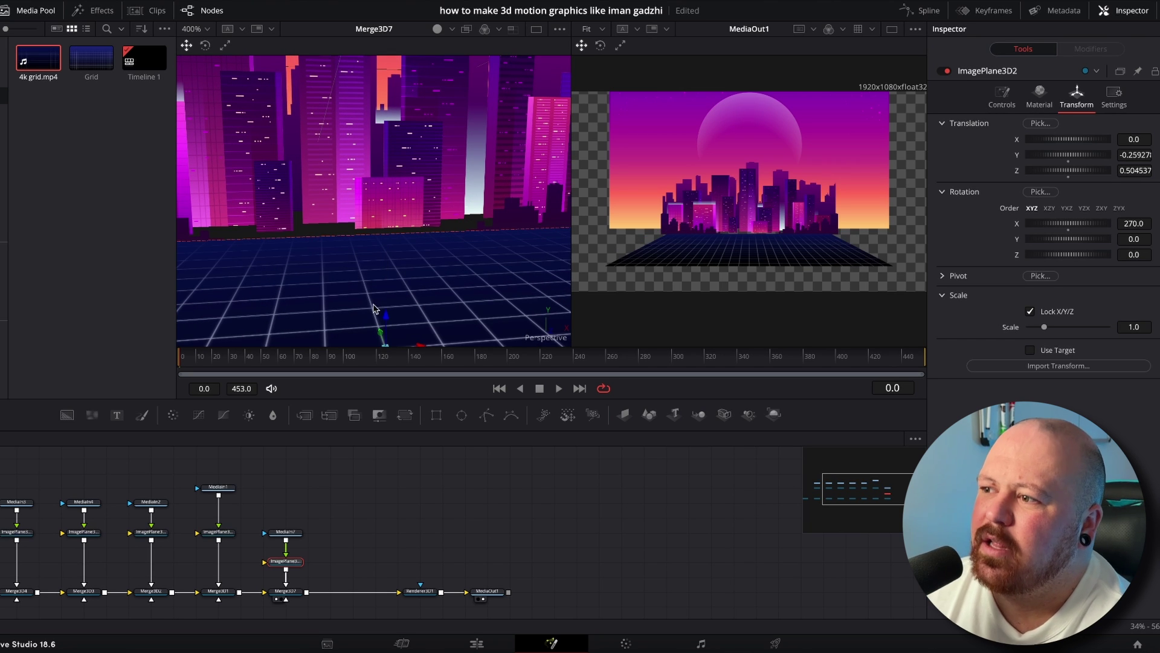
Step: Set the grid floor's scale to 2 and slide it forward under the city
scroll(381, 304, "down", 3)
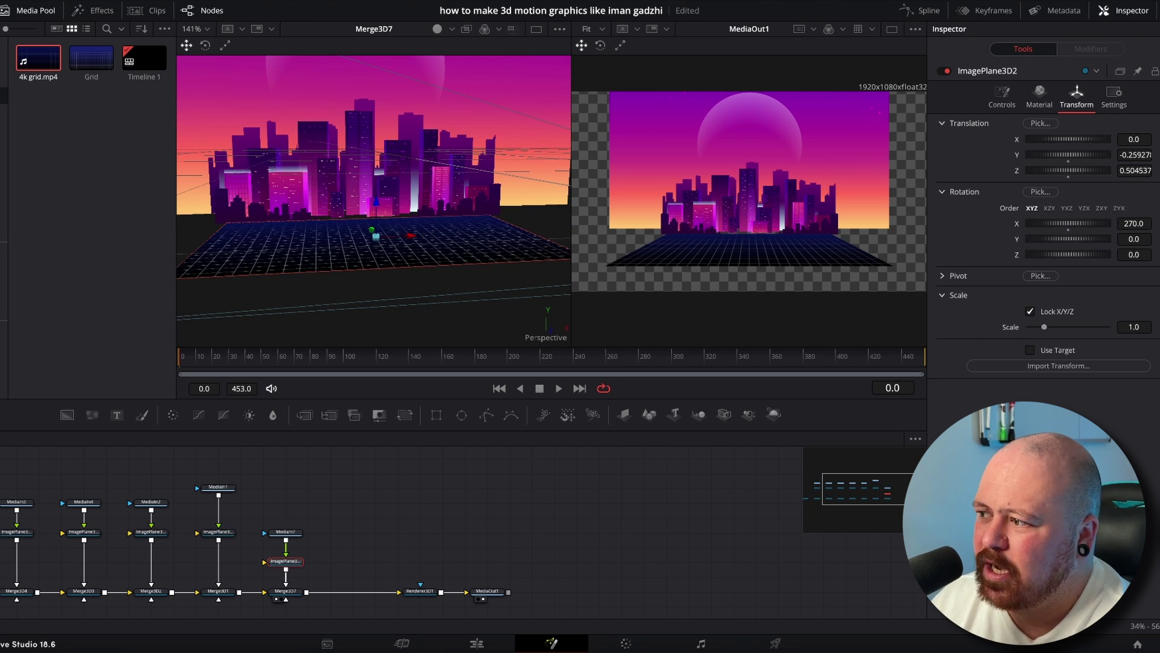
type("2")
key("Return")
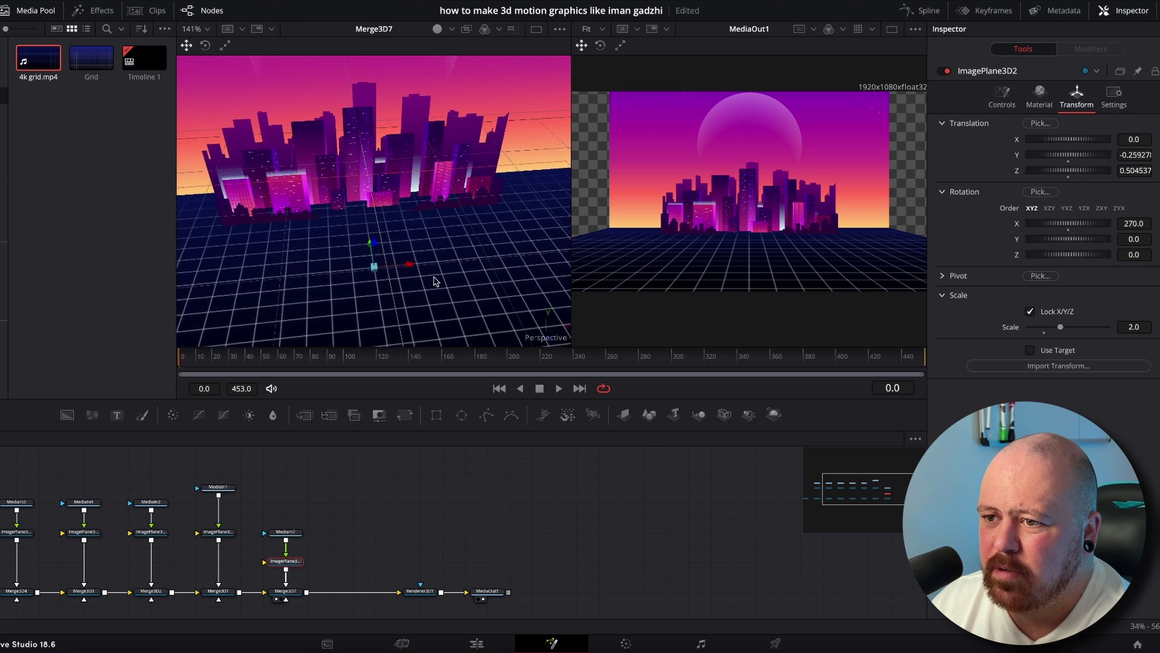
left_click_drag(326, 257, 476, 255)
left_click_drag(476, 252, 475, 252)
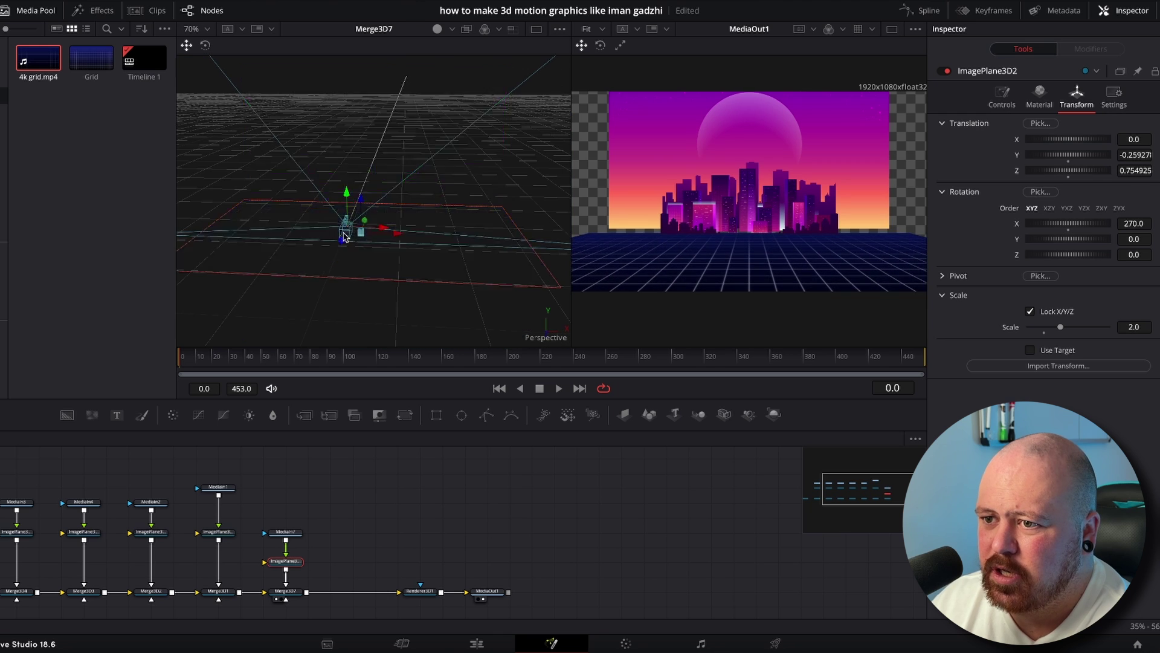
left_click_drag(341, 242, 346, 231)
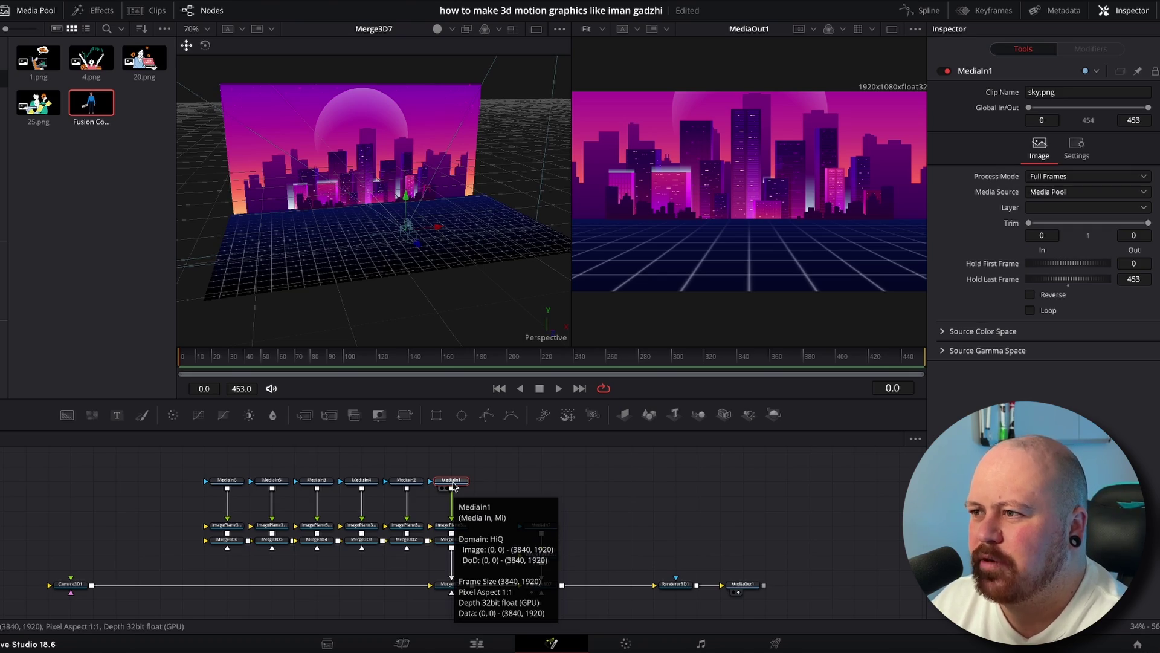
Step: Save, then give the sky a Color Corrector with saturation 0.41 and a full blue-purple tint
key("ctrl+s")
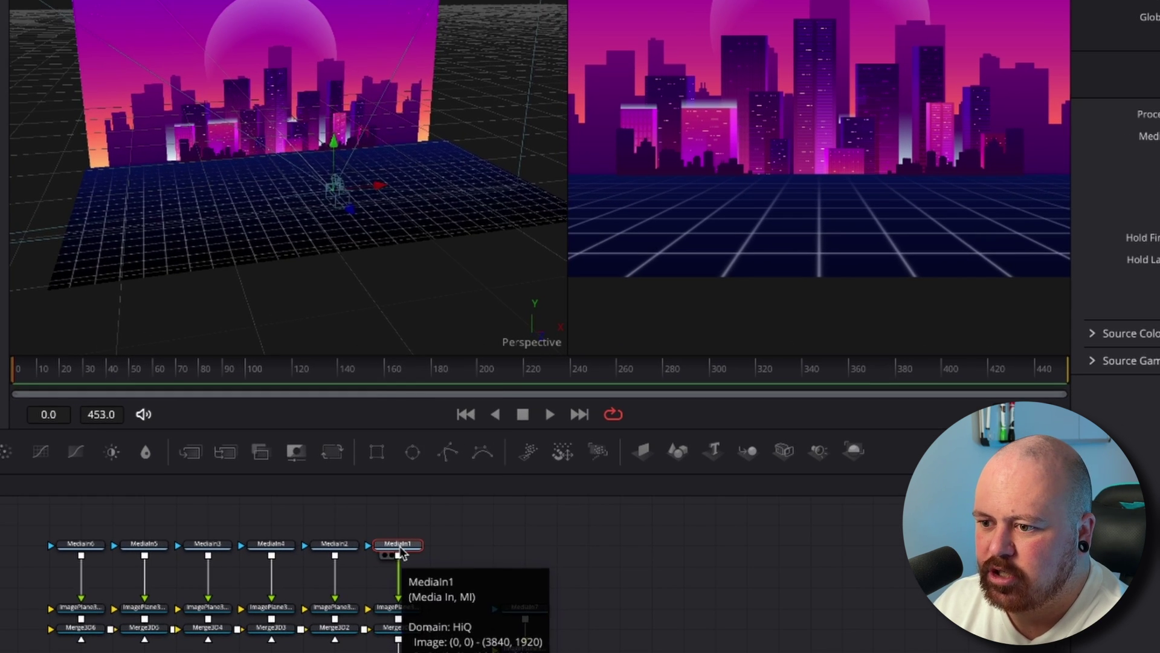
key("shift+space")
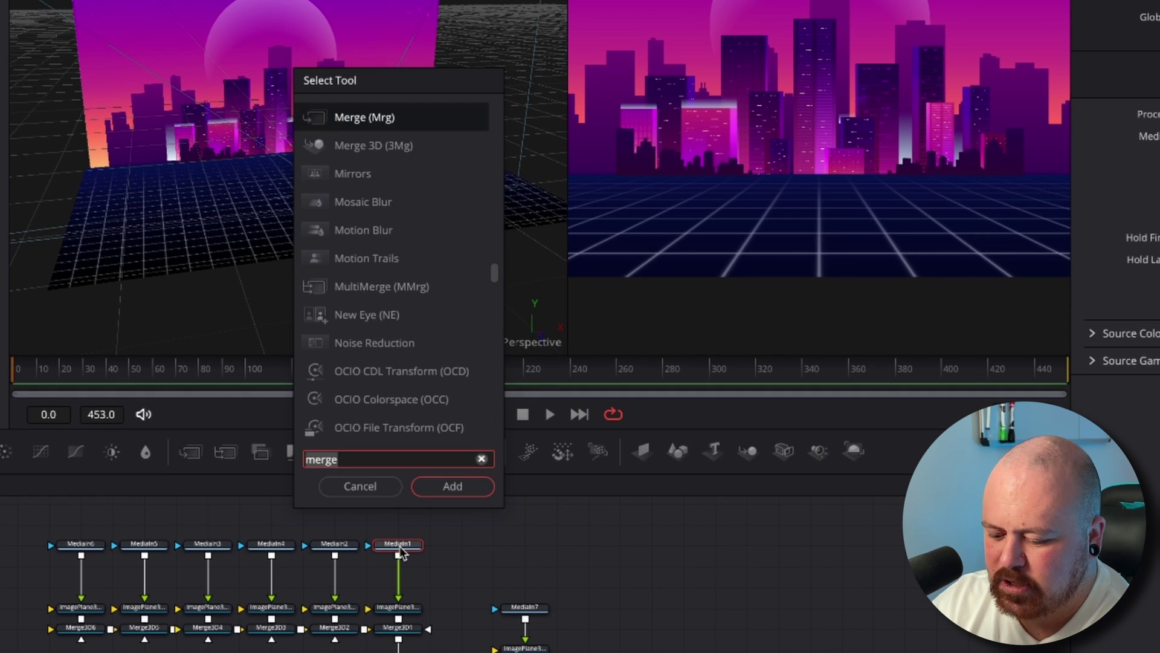
type("colo")
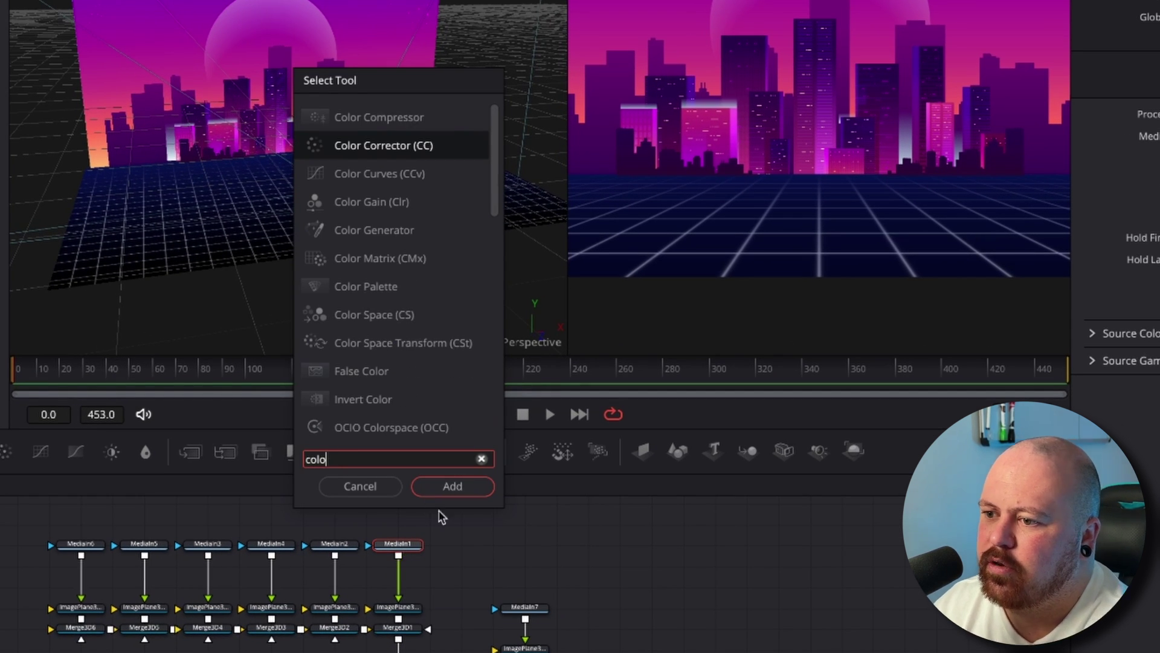
left_click(452, 491)
left_click_drag(1034, 453, 999, 454)
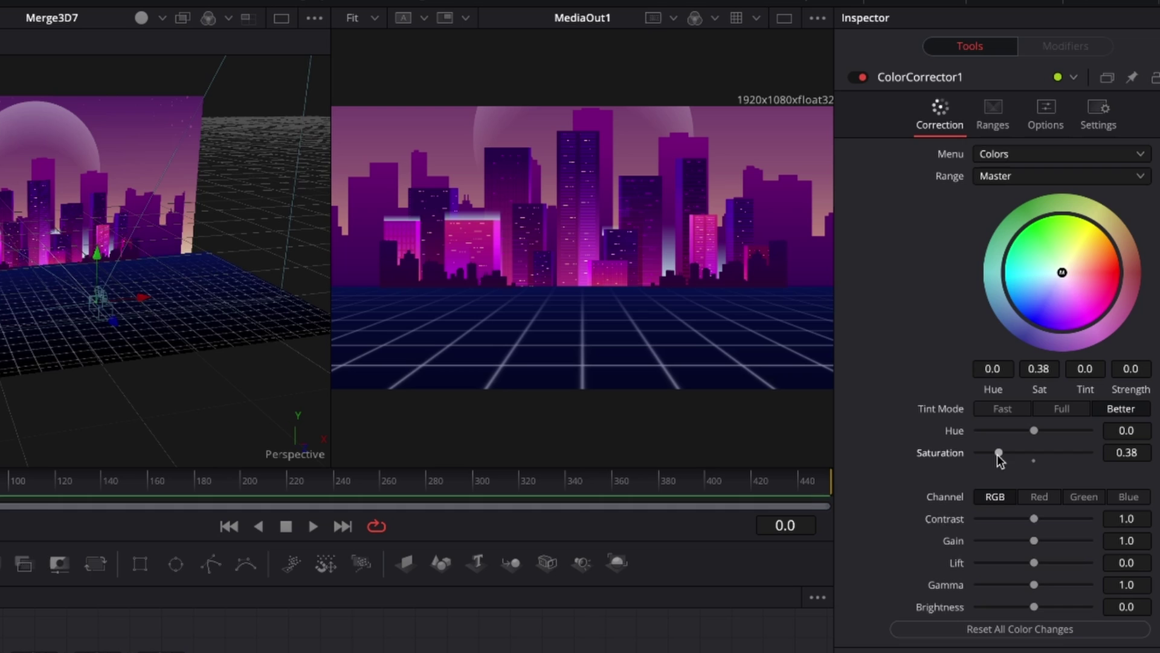
left_click_drag(1058, 273, 1026, 318)
left_click(999, 452)
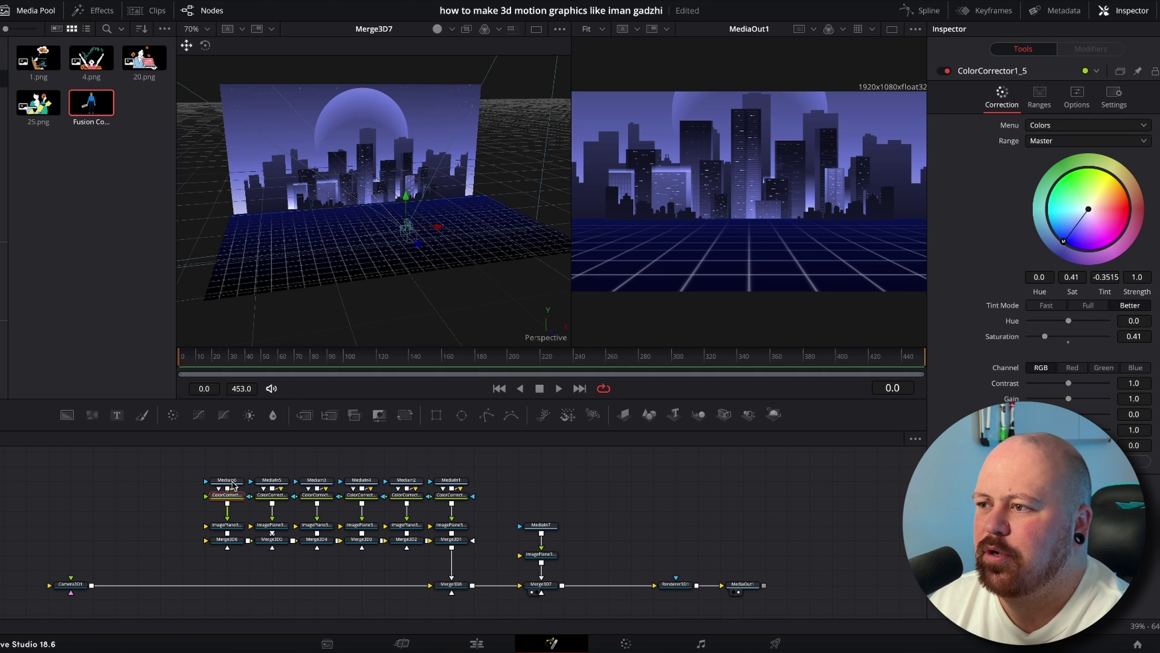
Step: Select all six city layer columns, group them with Ctrl+G, and name the group City
left_click_drag(201, 461, 485, 556)
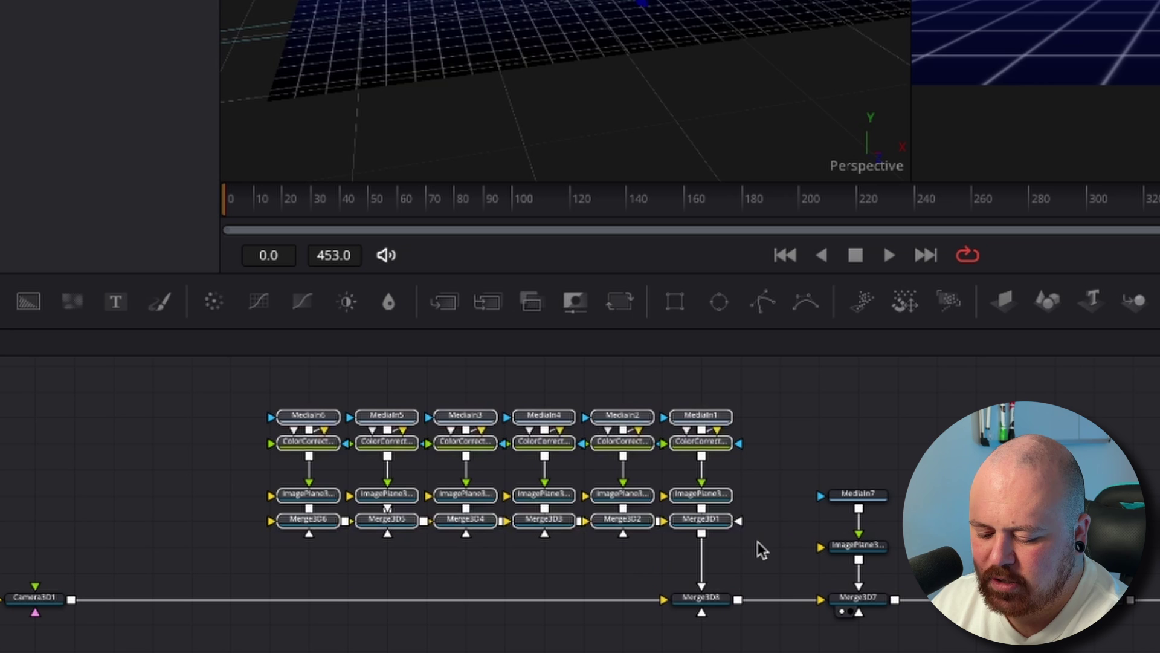
key("ctrl+g")
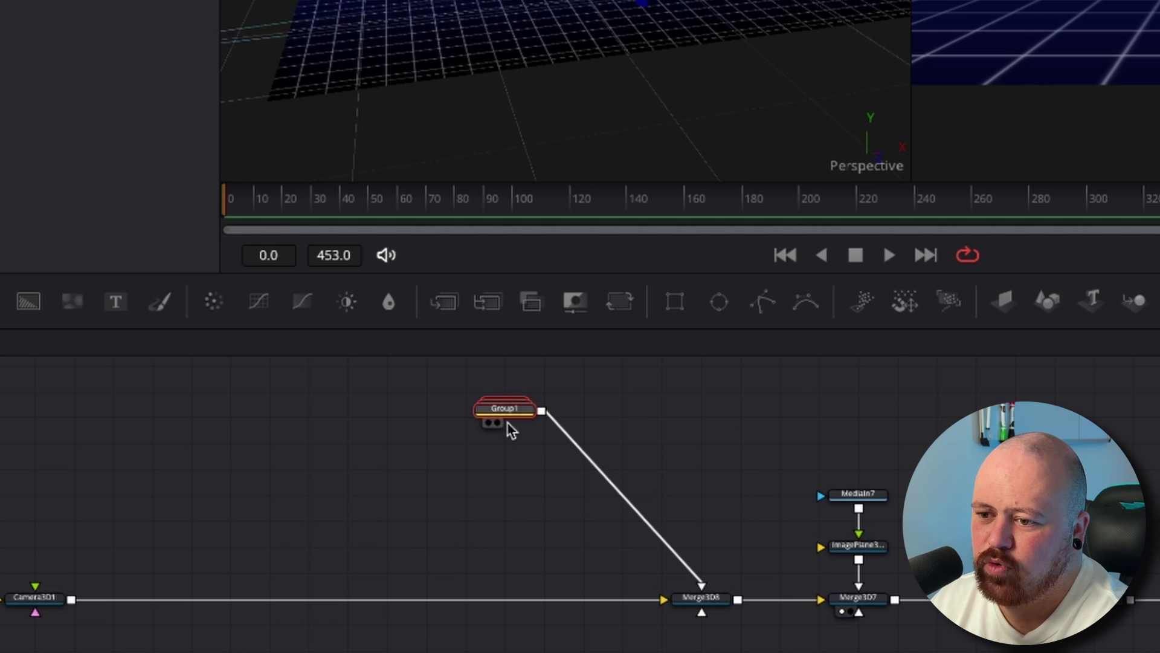
key("F2")
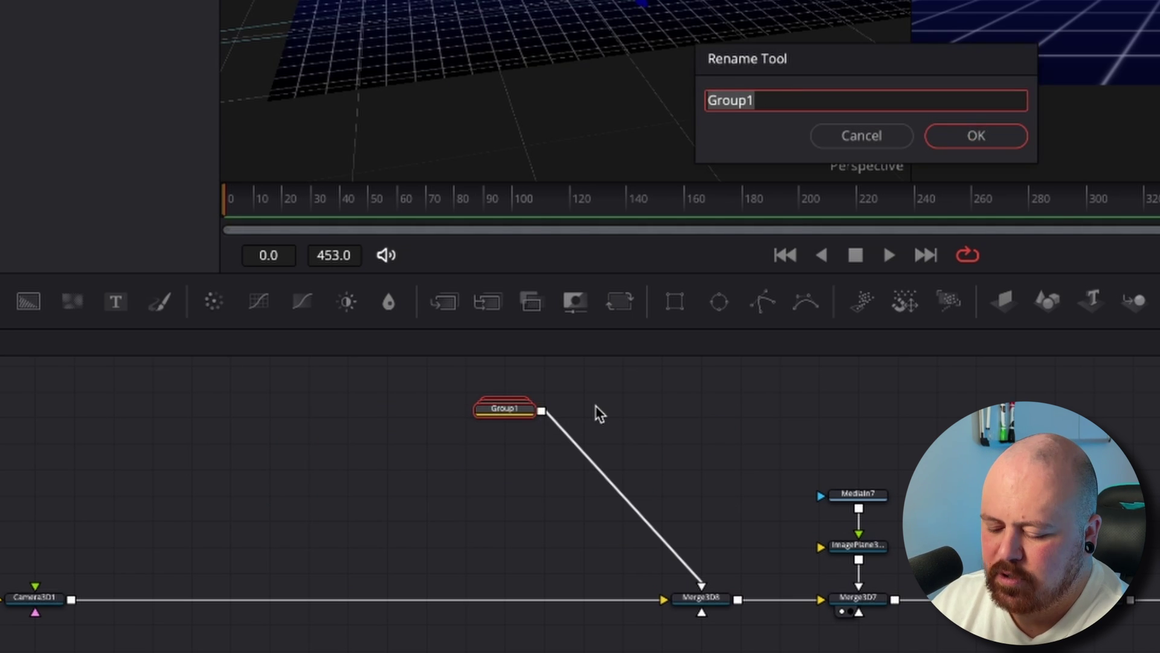
type("City")
key("Return")
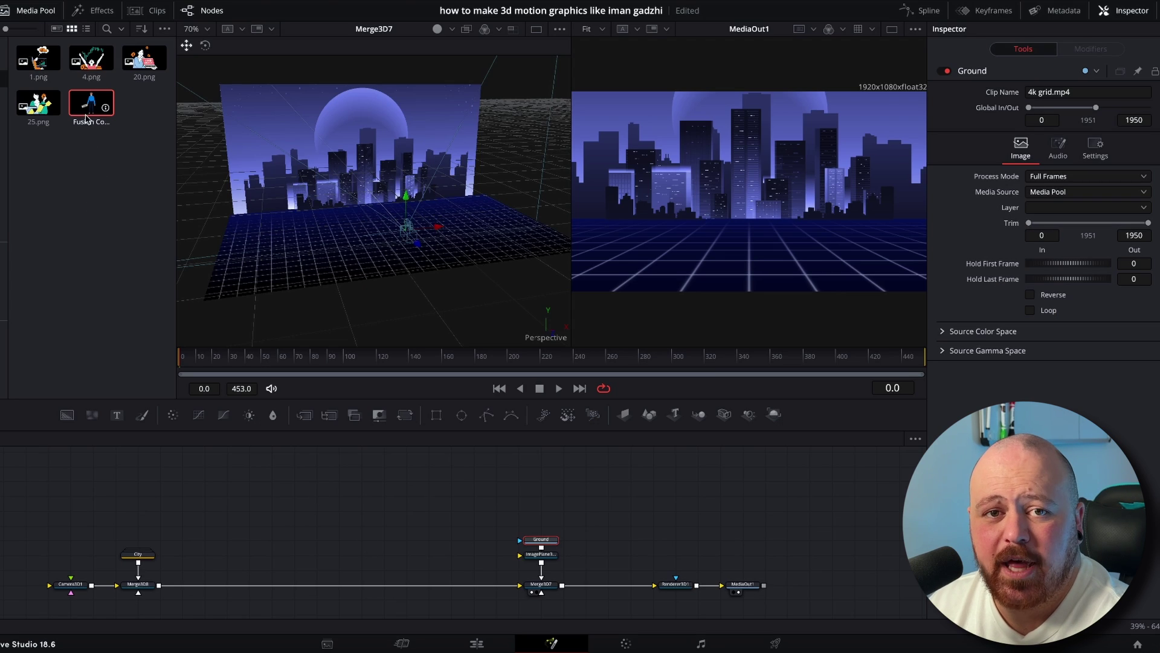
Step: Bring in the character composition and connect its plane through a new Merge 3D after the city group
left_click_drag(90, 108, 414, 539)
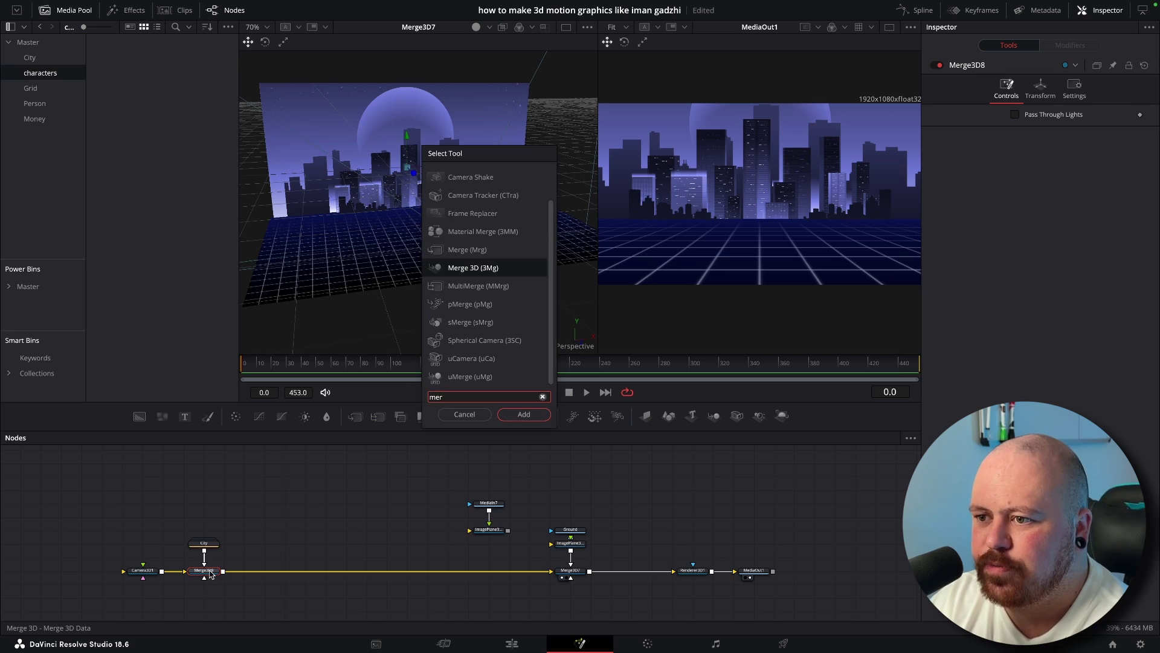
key("Return")
left_click_drag(275, 570, 500, 567)
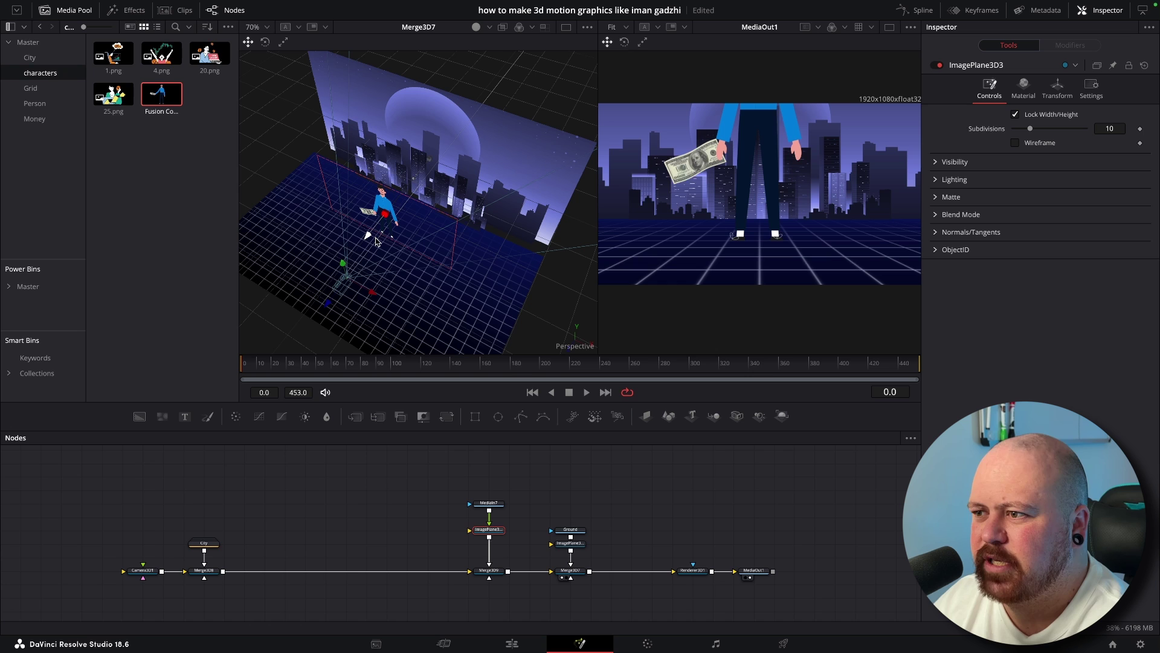
Step: Scale the character plane to 0.237, slide it onto the grid, and select its source for colour matching
left_click(1056, 88)
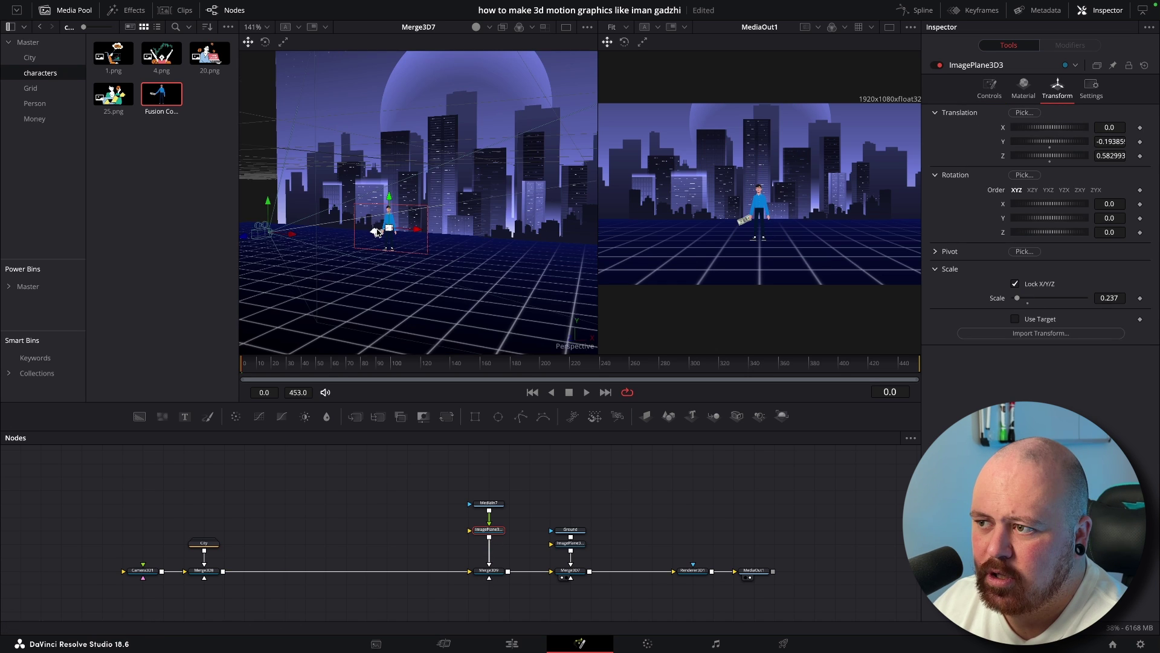
left_click_drag(362, 239, 356, 241)
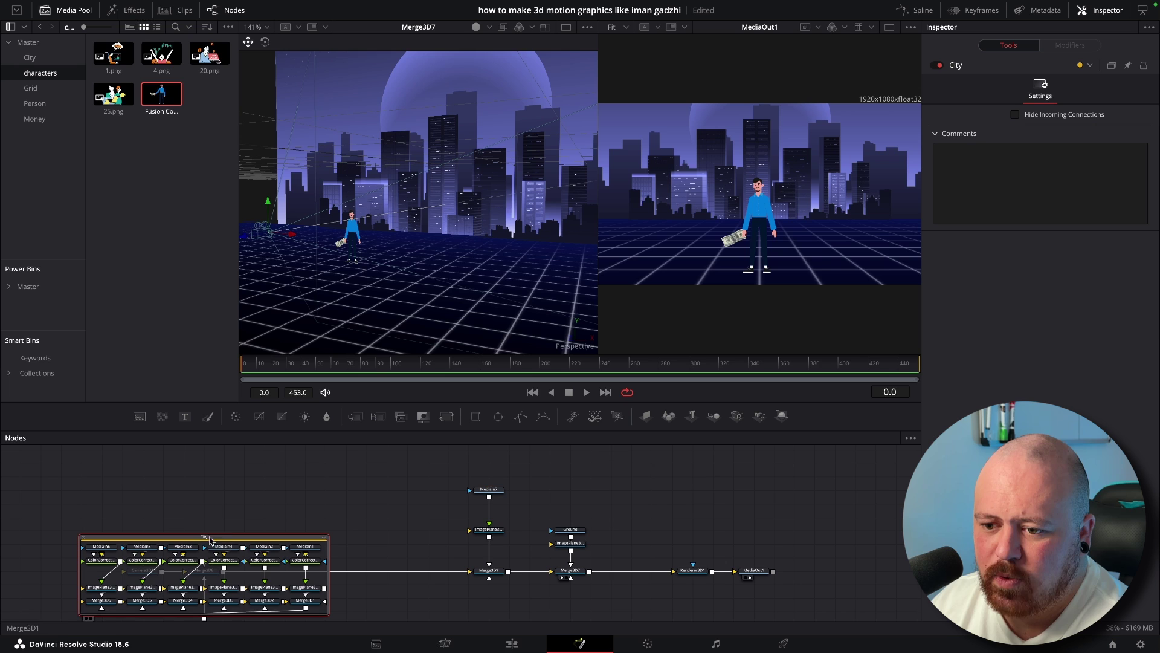
left_click(269, 562)
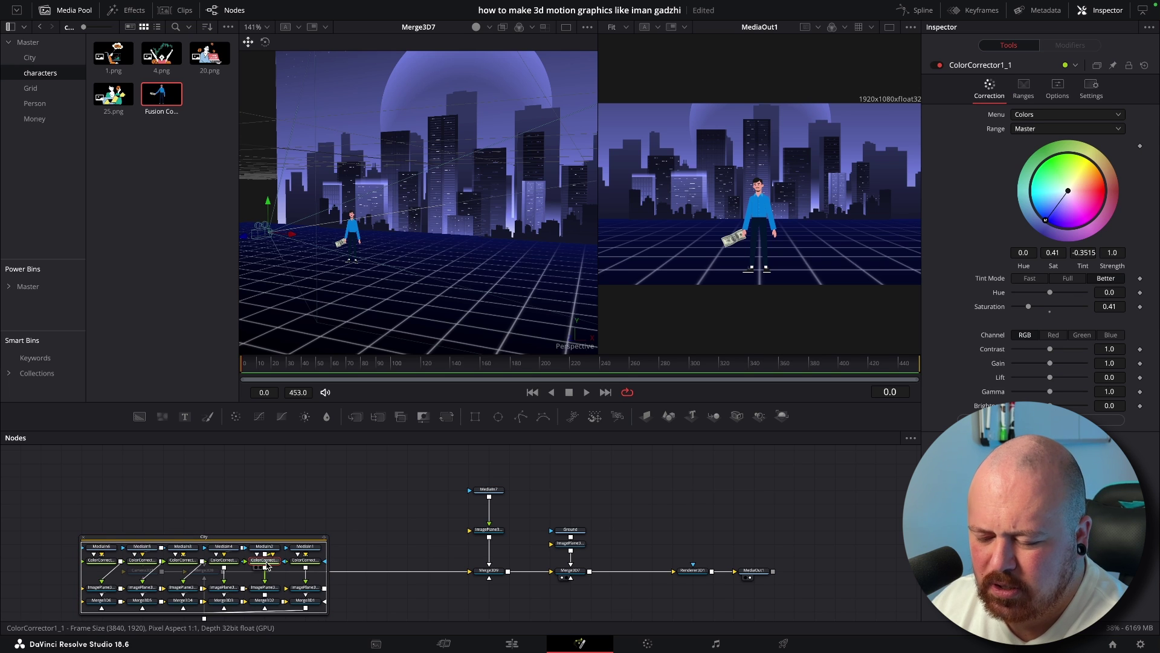
left_click(490, 491)
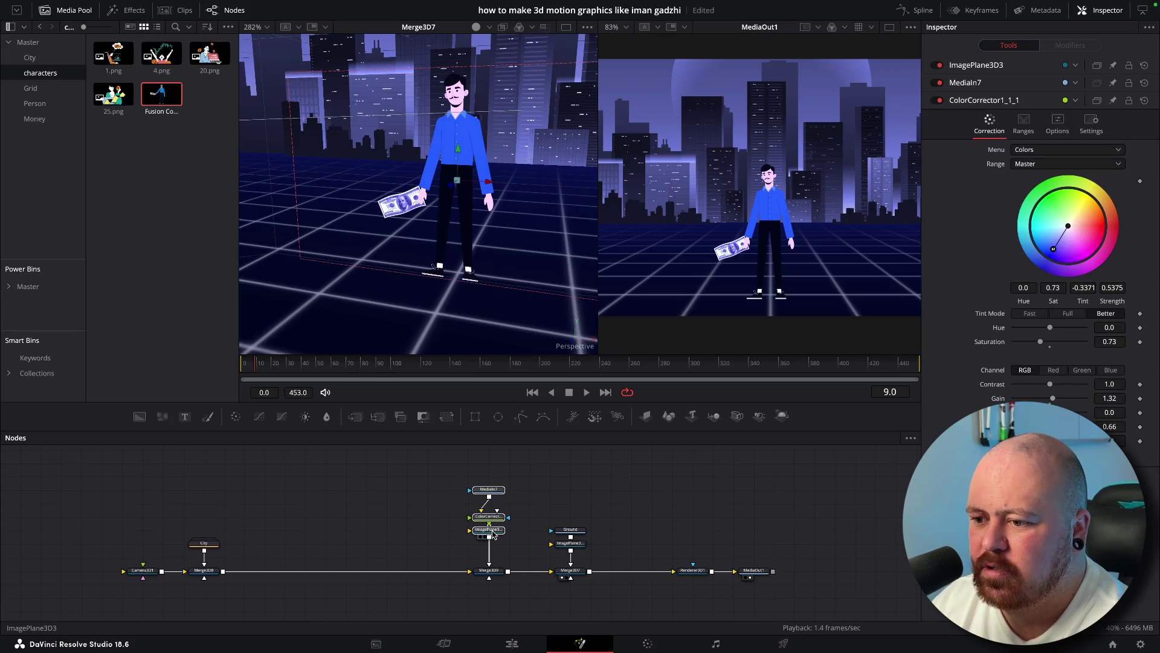
Step: Paste a copy of the character's nodes and add a Merge 3D for it
key("ctrl+v")
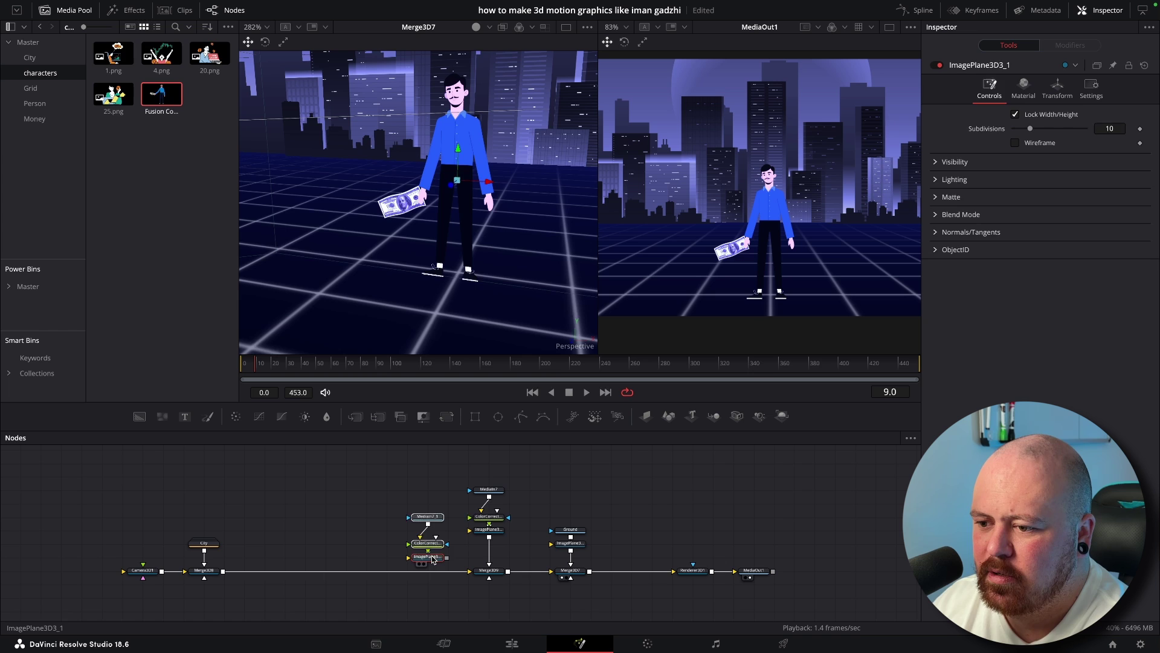
left_click_drag(426, 549, 427, 522)
left_click(204, 570)
key("shift+space")
type("merge")
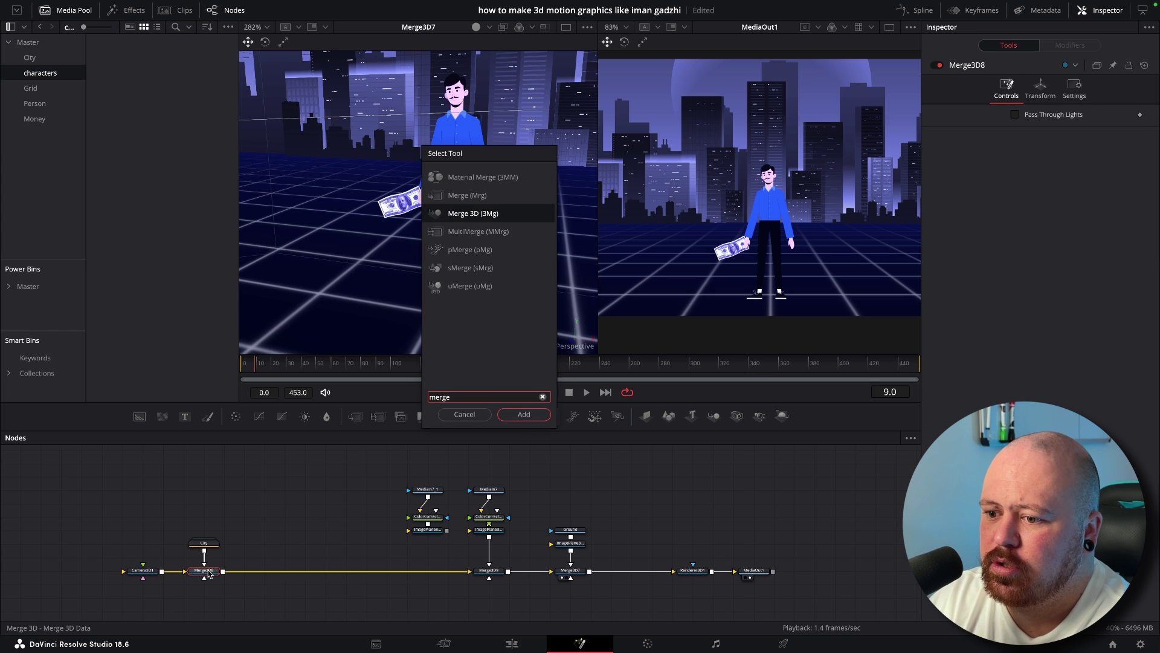
key("Return")
Step: Lay the character copy flat on the floor with an X rotation of 270
left_click(428, 530)
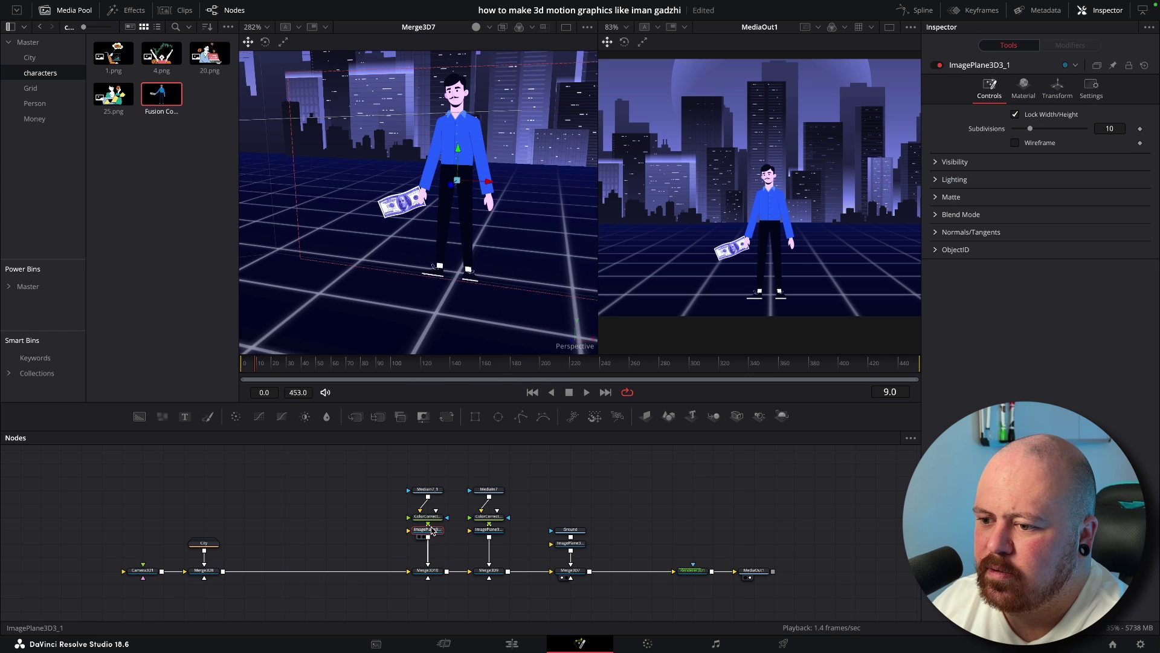
left_click(1056, 91)
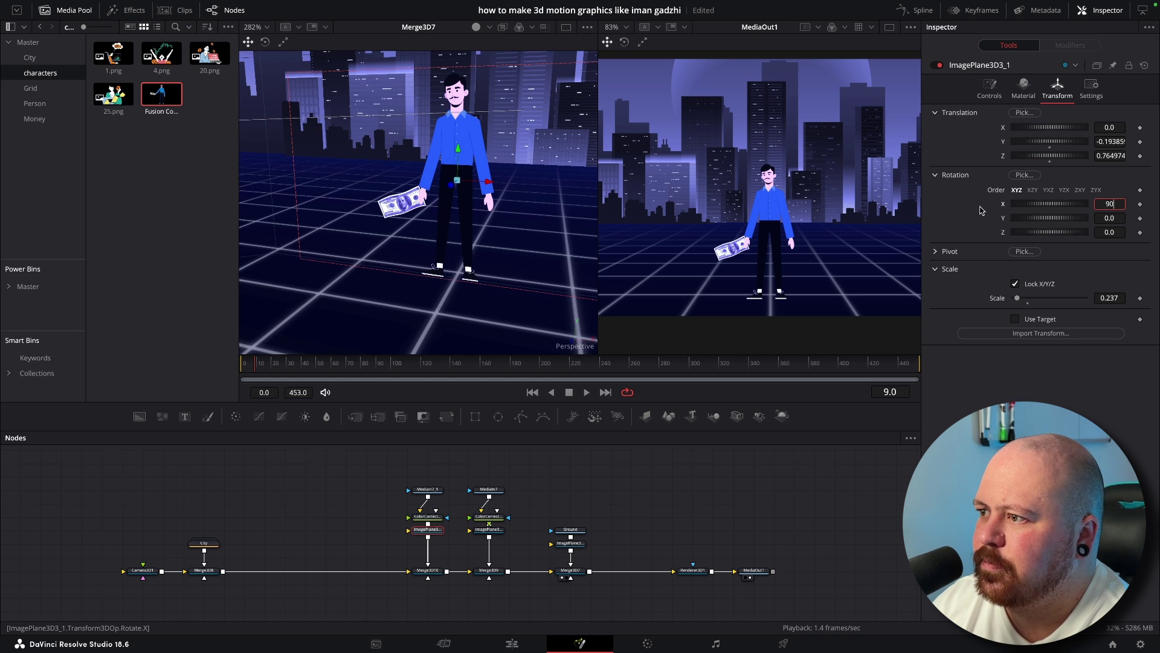
key("Return")
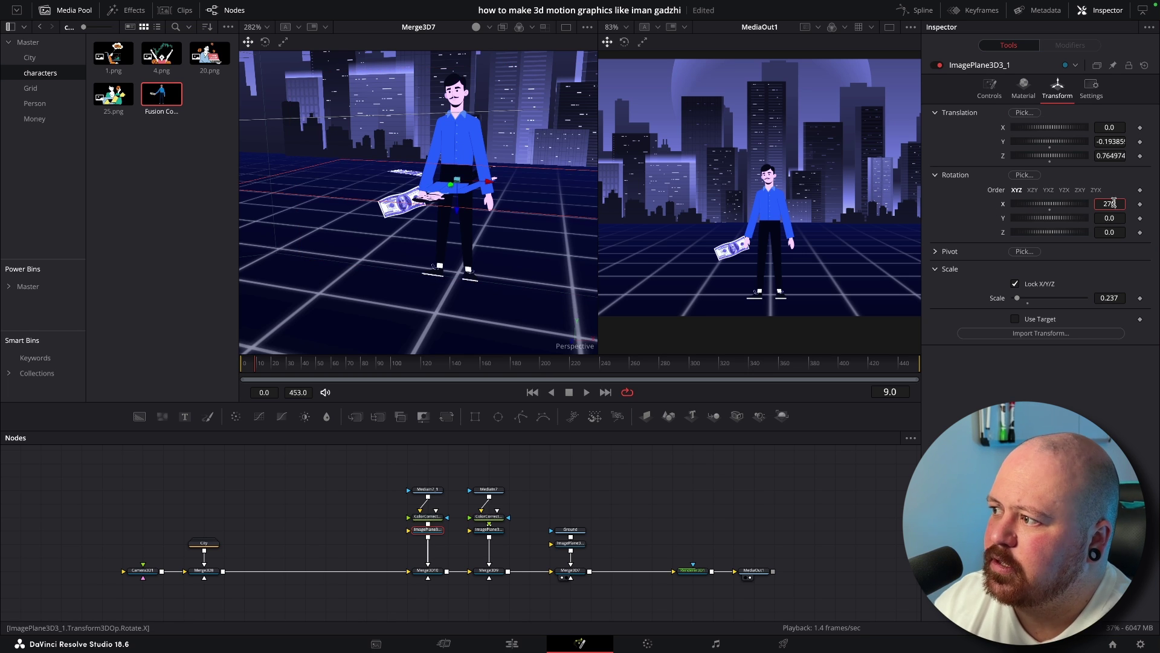
key("Return")
scroll(441, 185, "up", 5)
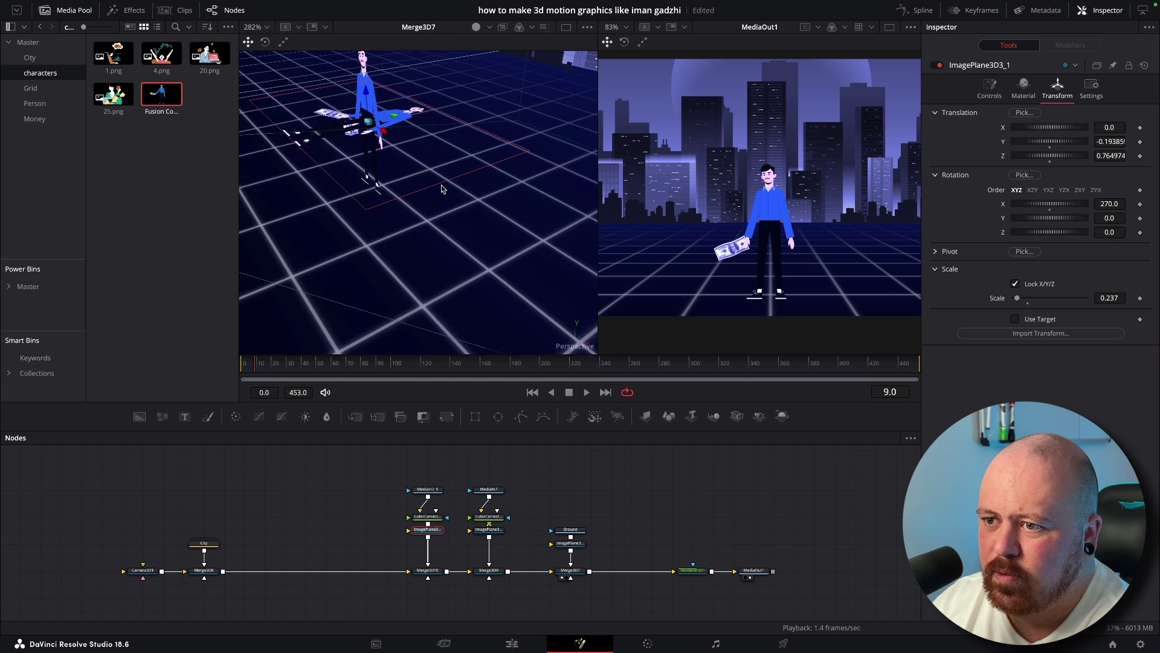
left_click_drag(441, 184, 439, 193)
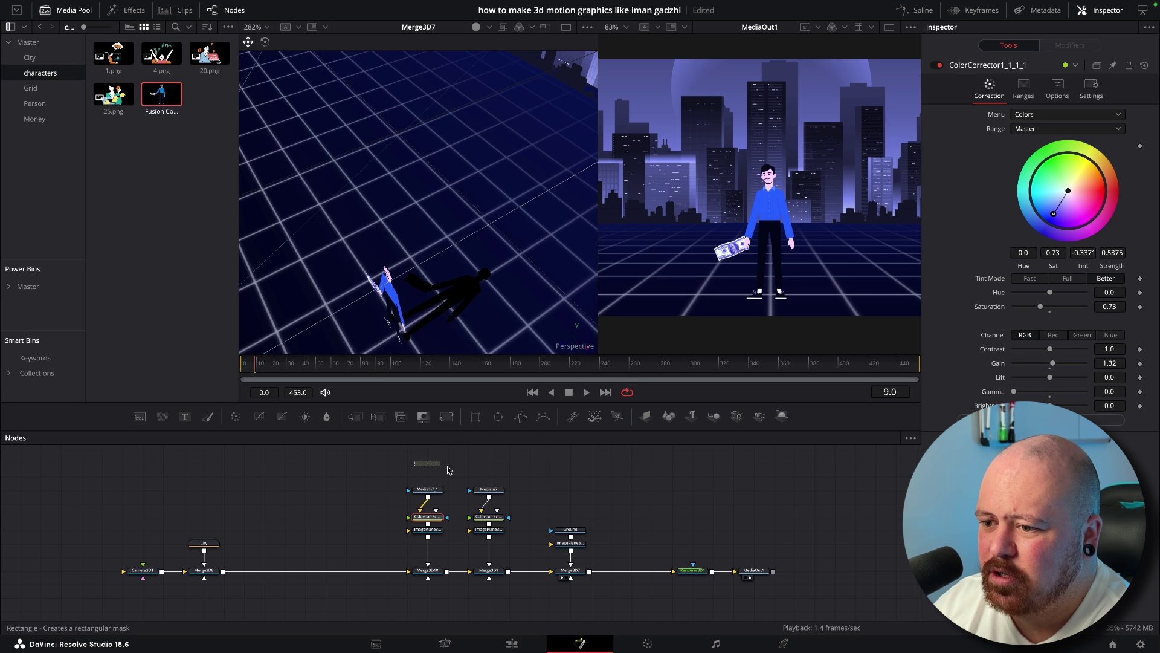
Step: Mask the character copy with a full-height rectangle and add a Gaussian Blur below MediaIn7_1
left_click_drag(447, 470, 448, 470)
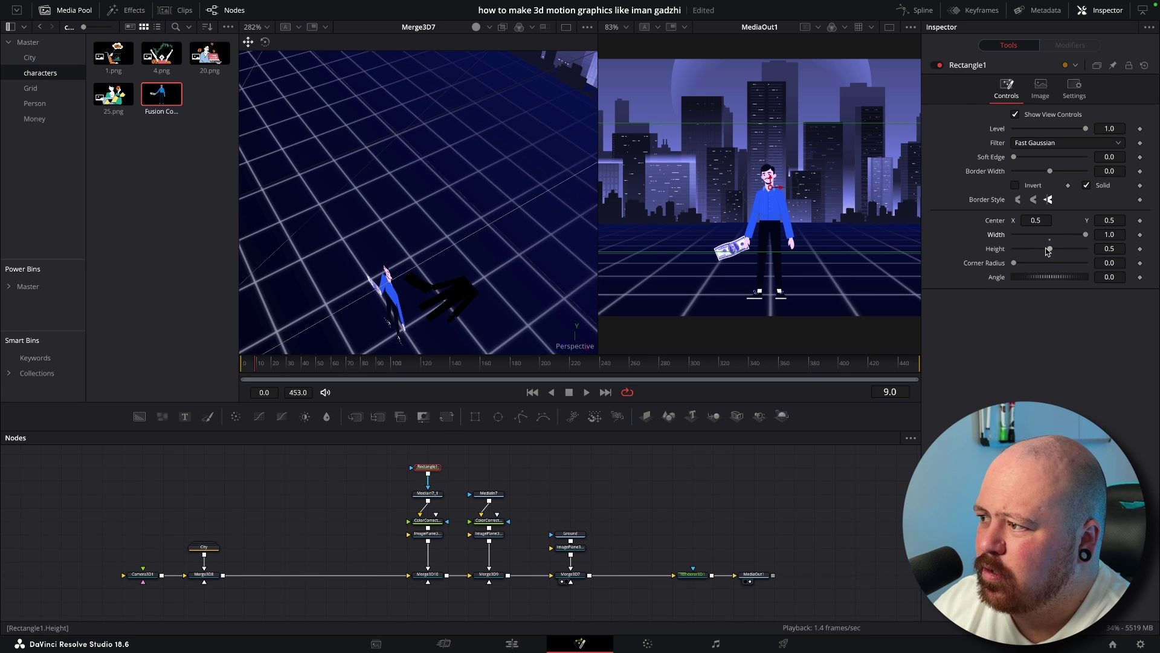
left_click_drag(1049, 249, 1117, 251)
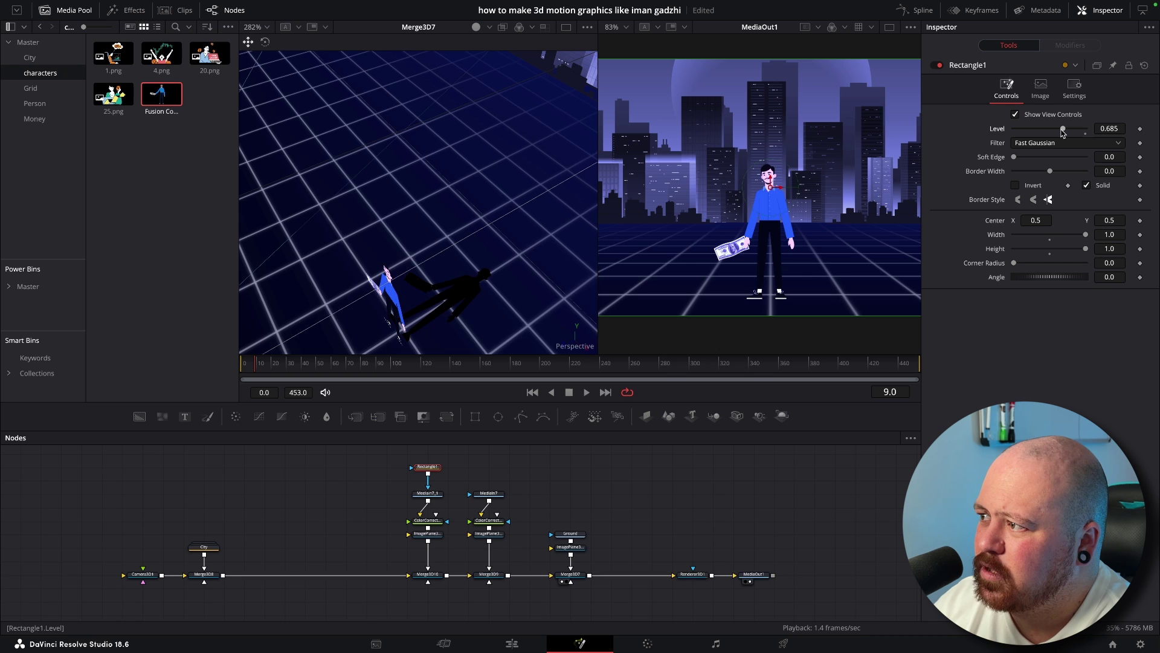
left_click(428, 493)
key("shift+space")
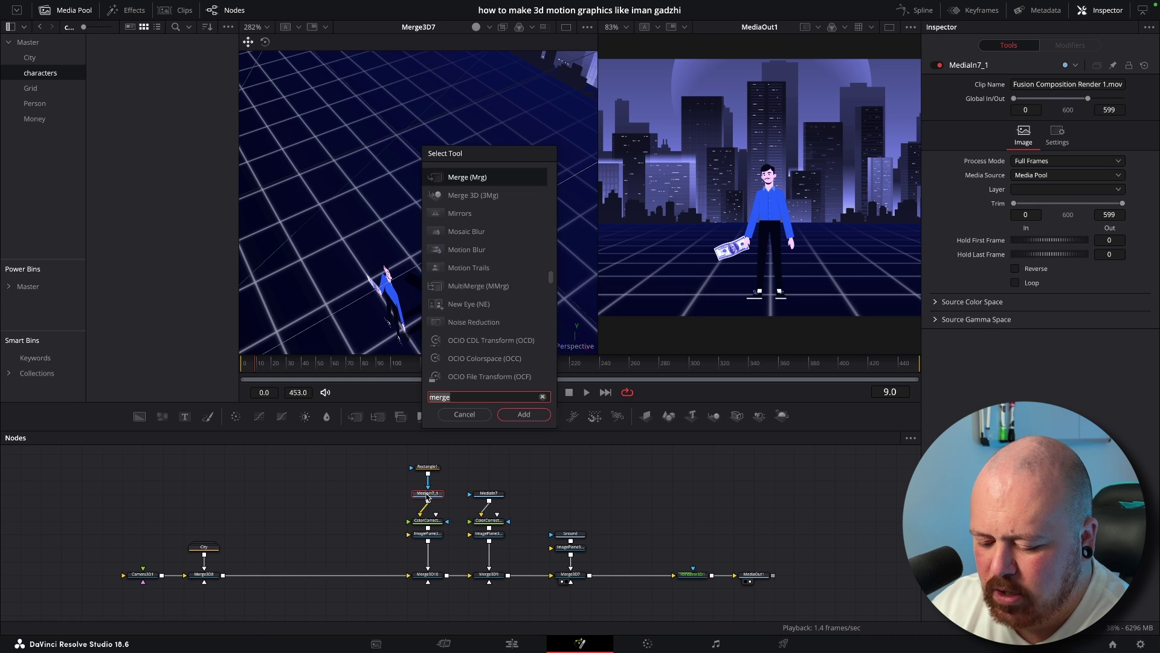
type("gaus")
key("Return")
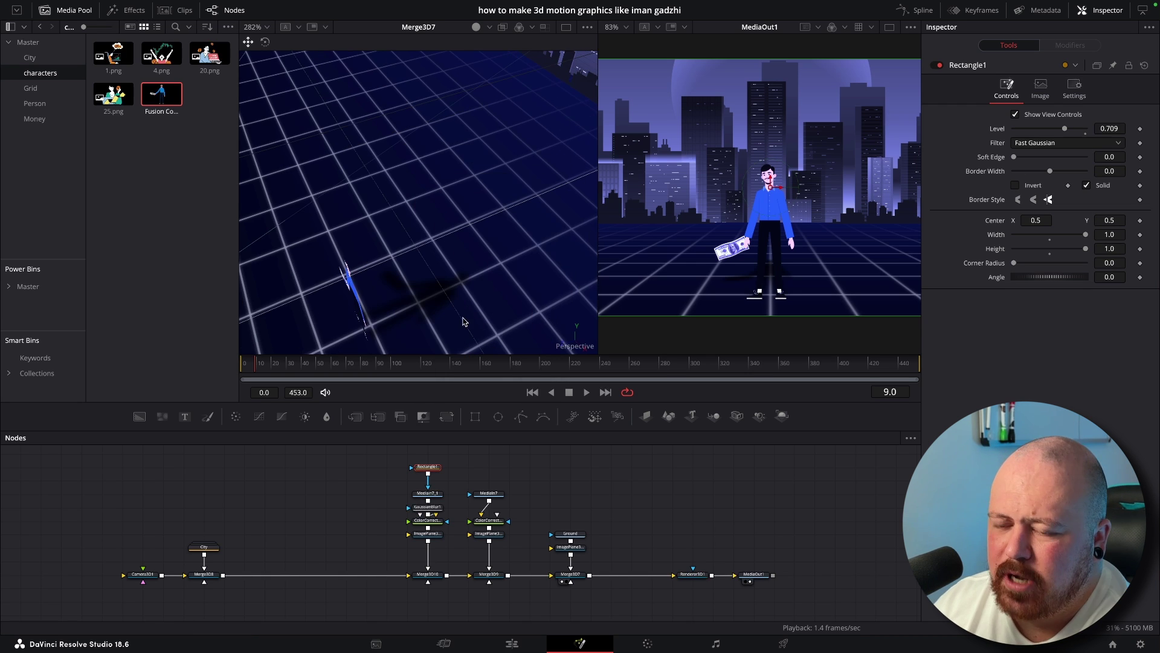
left_click_drag(457, 318, 355, 290)
scroll(505, 276, "up", 3)
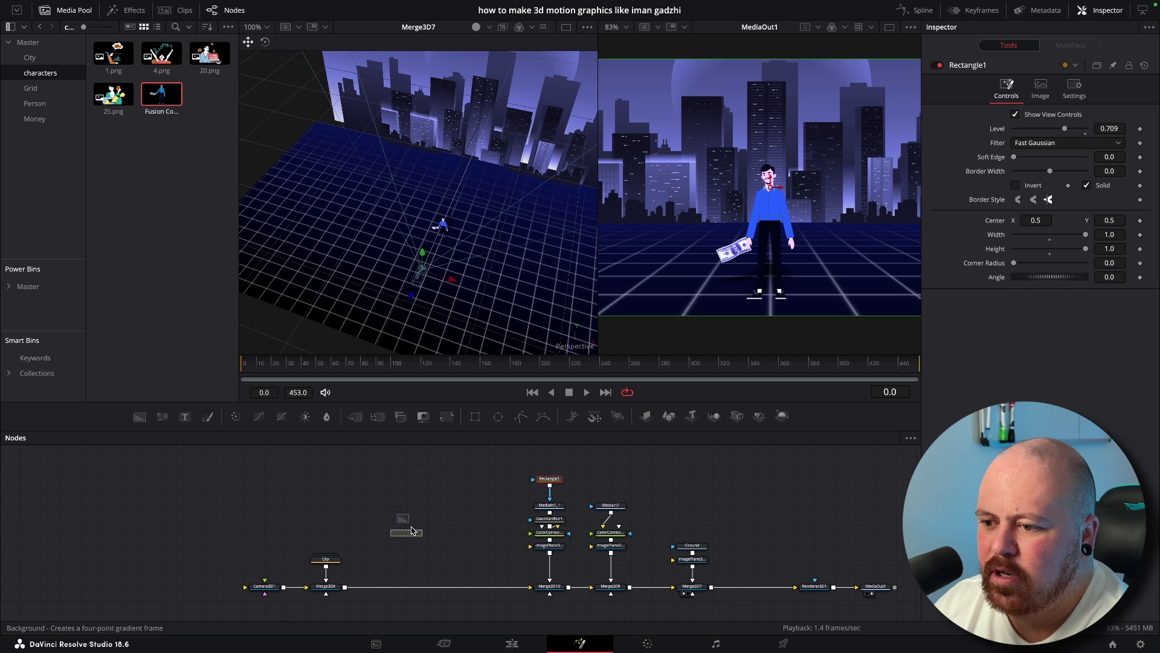
Step: Add a Background generator feeding a new Image Plane 3D and a Merge 3D
left_click_drag(411, 530, 470, 536)
key("shift+space")
type("image")
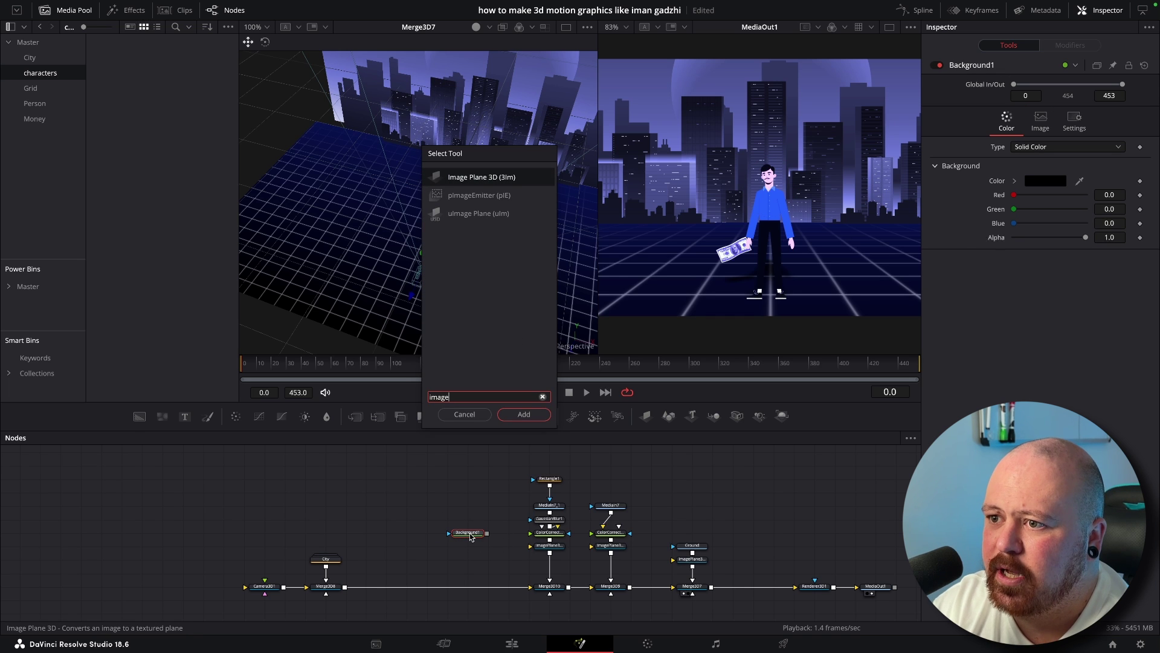
key("Return")
left_click(332, 587)
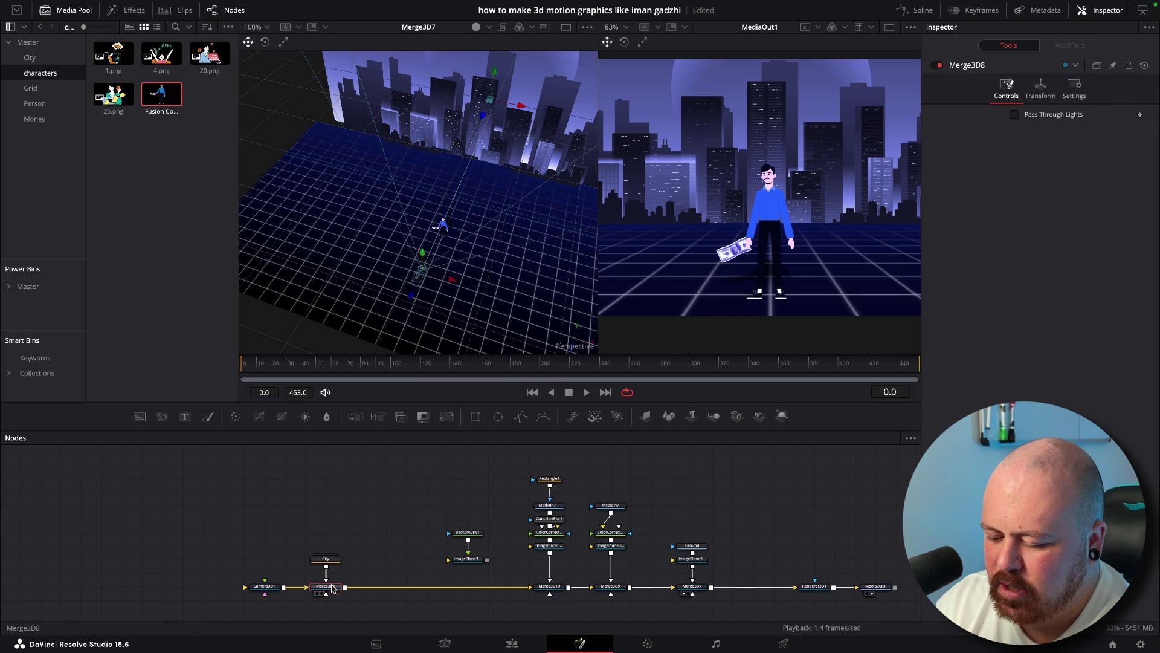
key("shift+space")
type("merge")
key("Return")
Step: Bring the plane forward, mask it with a rounded Rectangle, and lower its level for transparency
left_click_drag(498, 151, 423, 204)
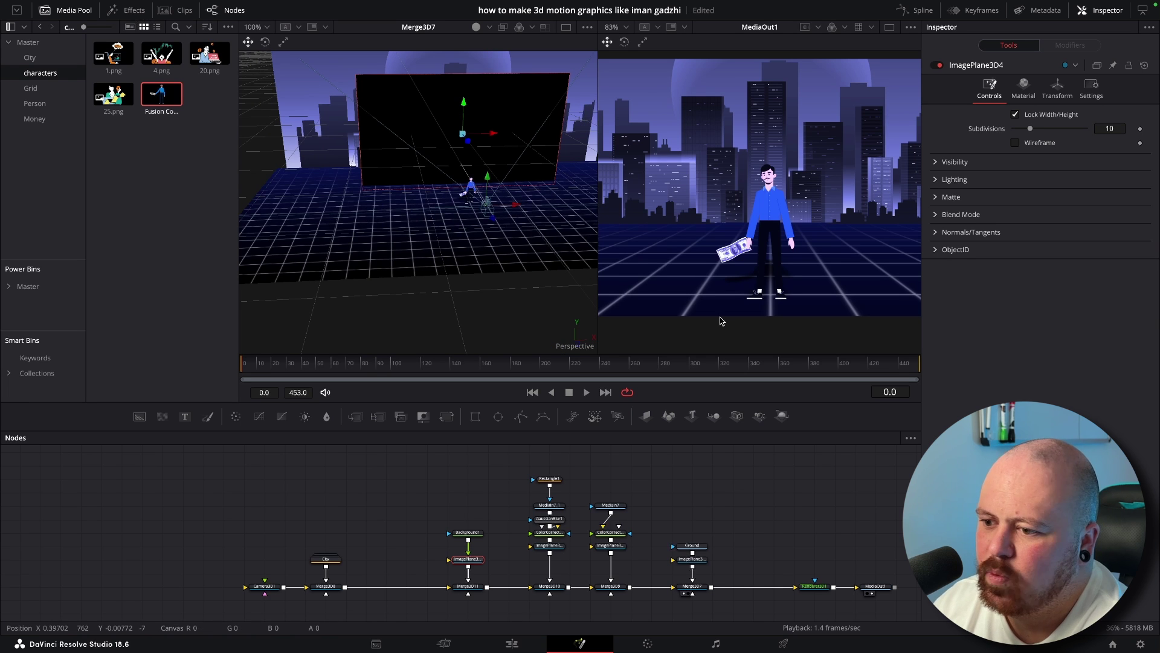
left_click_drag(475, 416, 468, 532)
left_click_drag(1014, 263, 1026, 234)
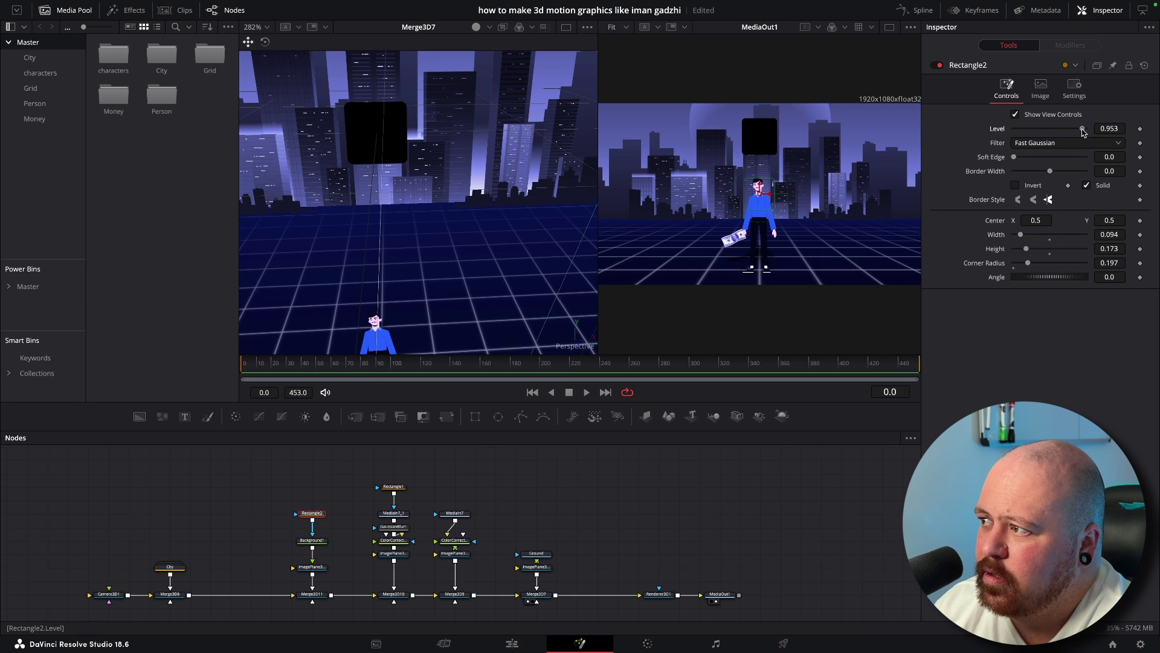
left_click_drag(1082, 131, 1064, 129)
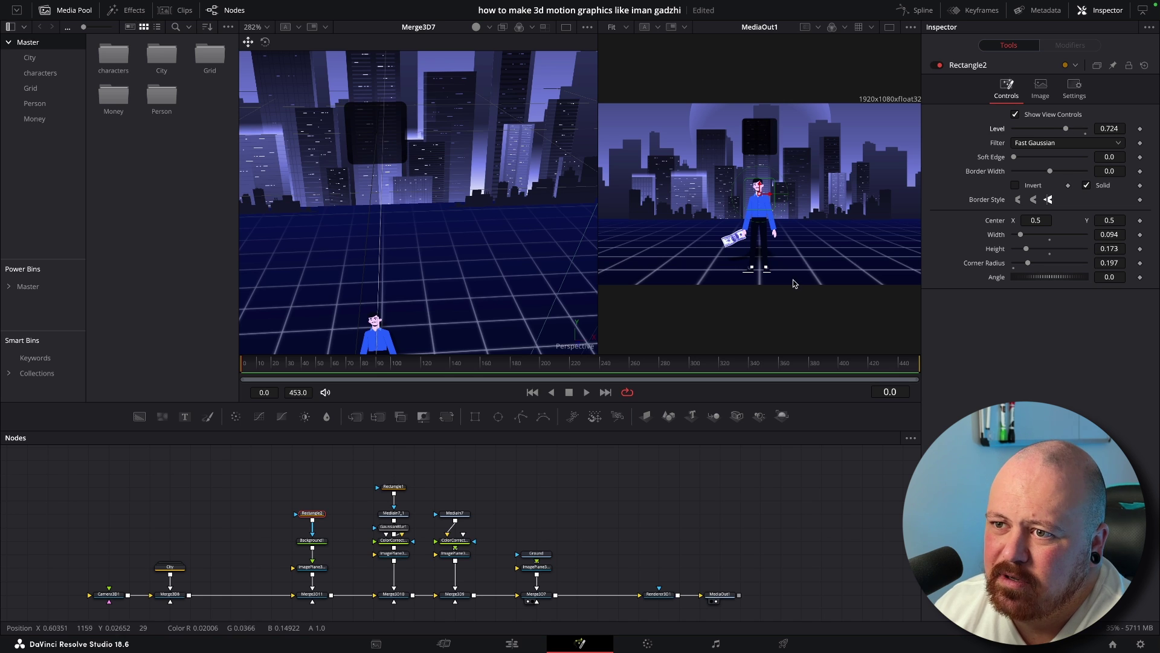
Step: Colour the panel blue (R 0.211764, G 0.305882, B 0.564705) and lower it onto the grid, shifted right
left_click(320, 544)
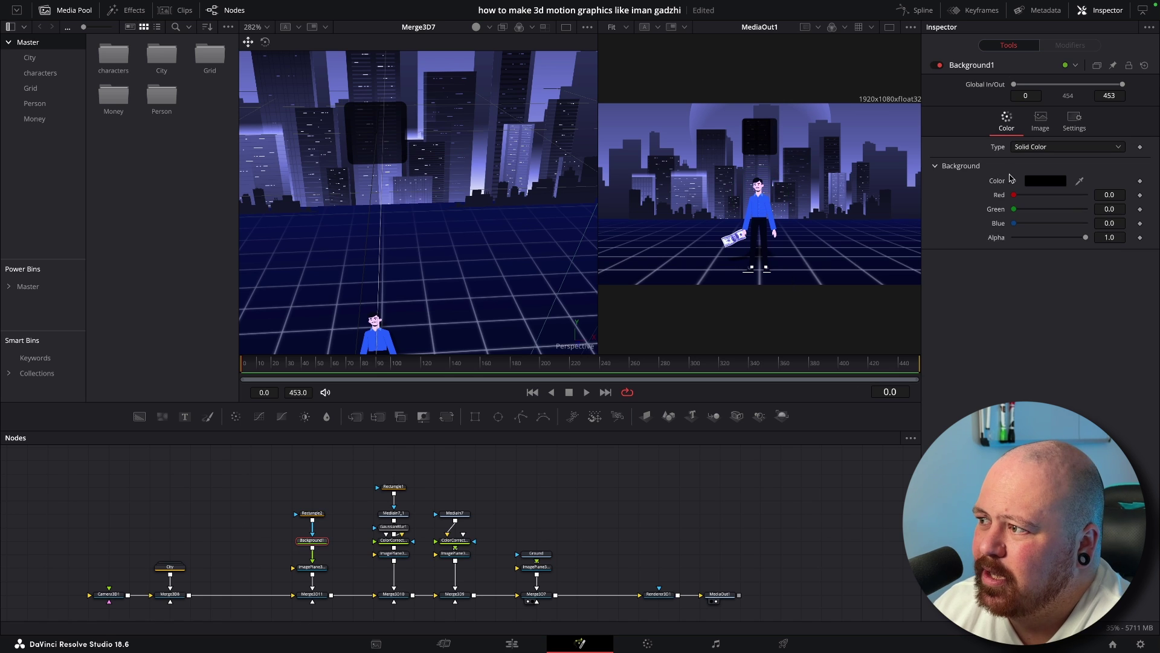
left_click(1059, 181)
left_click(521, 369)
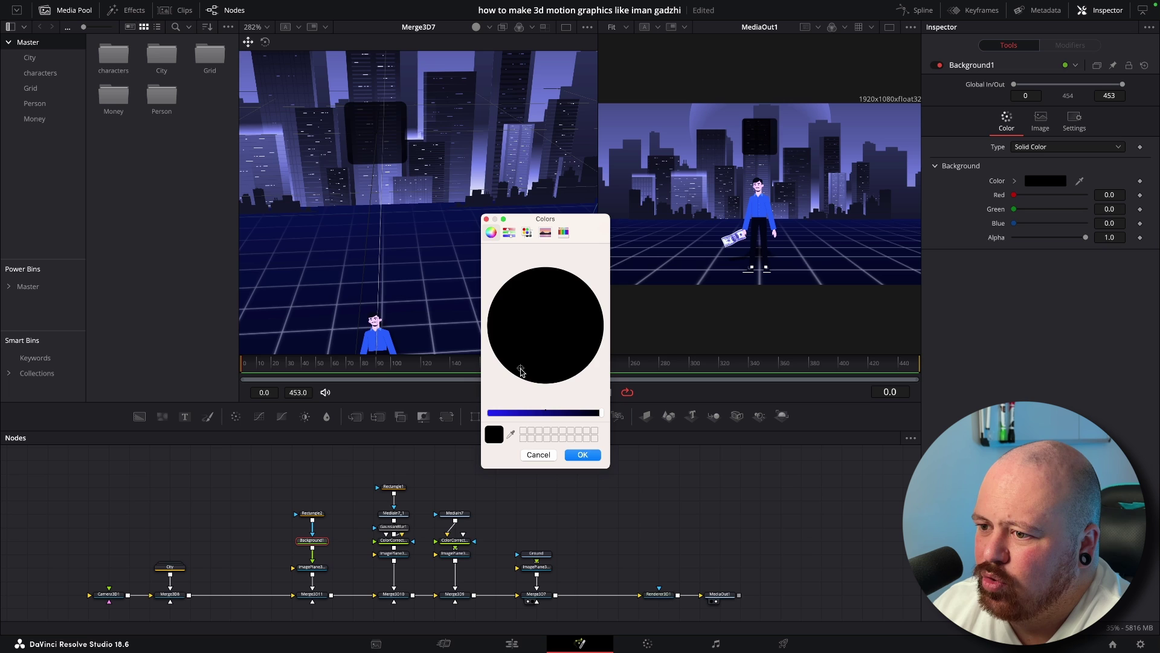
left_click_drag(599, 412, 538, 412)
left_click(582, 455)
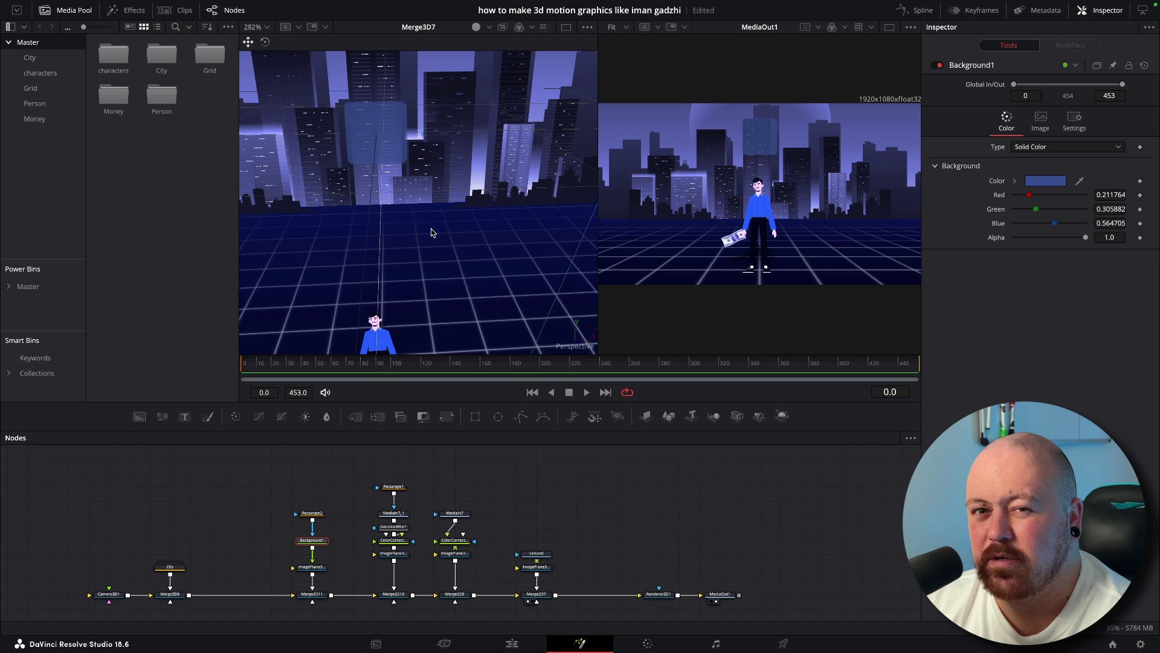
left_click_drag(377, 105, 380, 207)
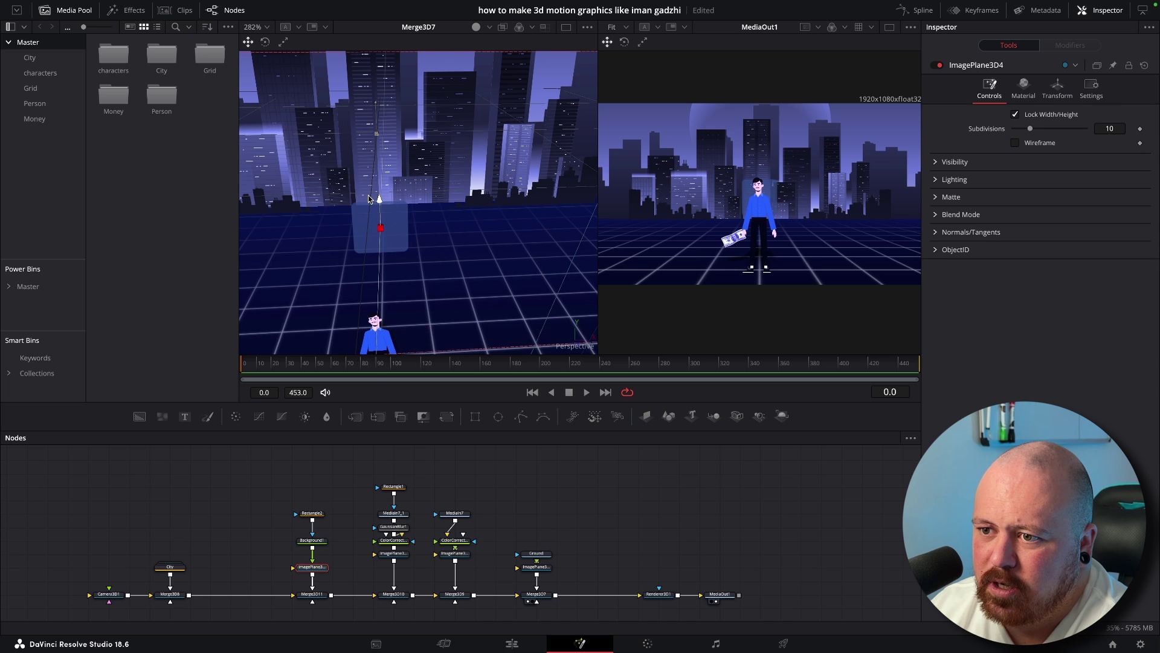
left_click_drag(412, 232, 462, 232)
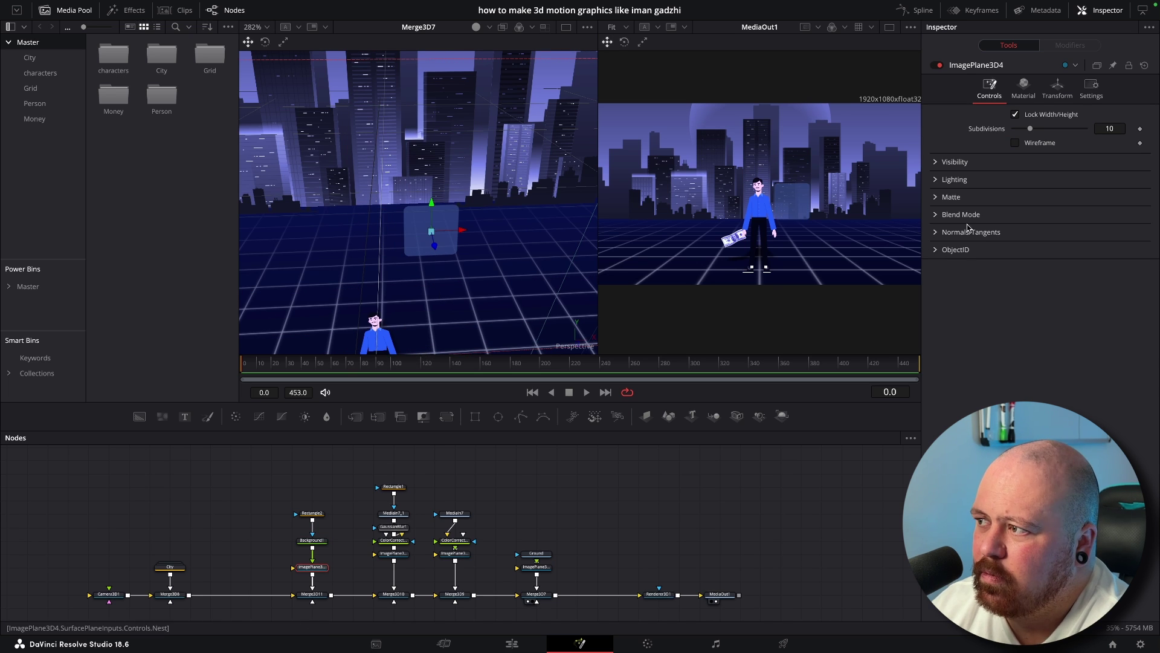
Step: Turn ImagePlane3D4 to −7.9 on Y and set the first box's scale to 0.8
left_click(1057, 88)
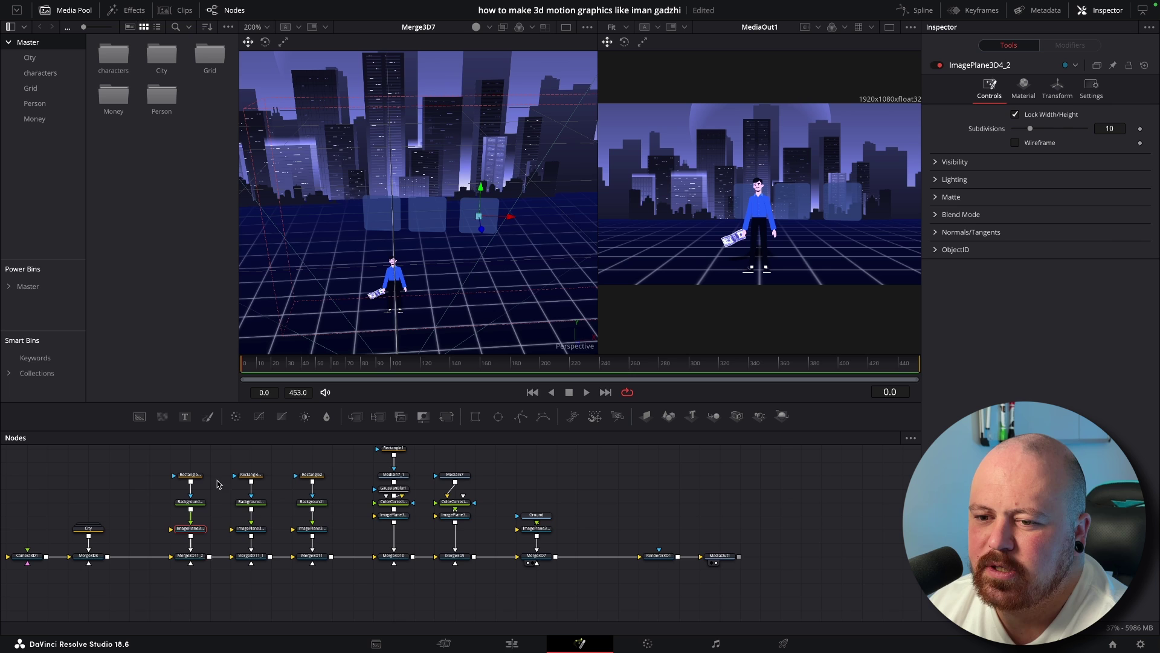
left_click(312, 528)
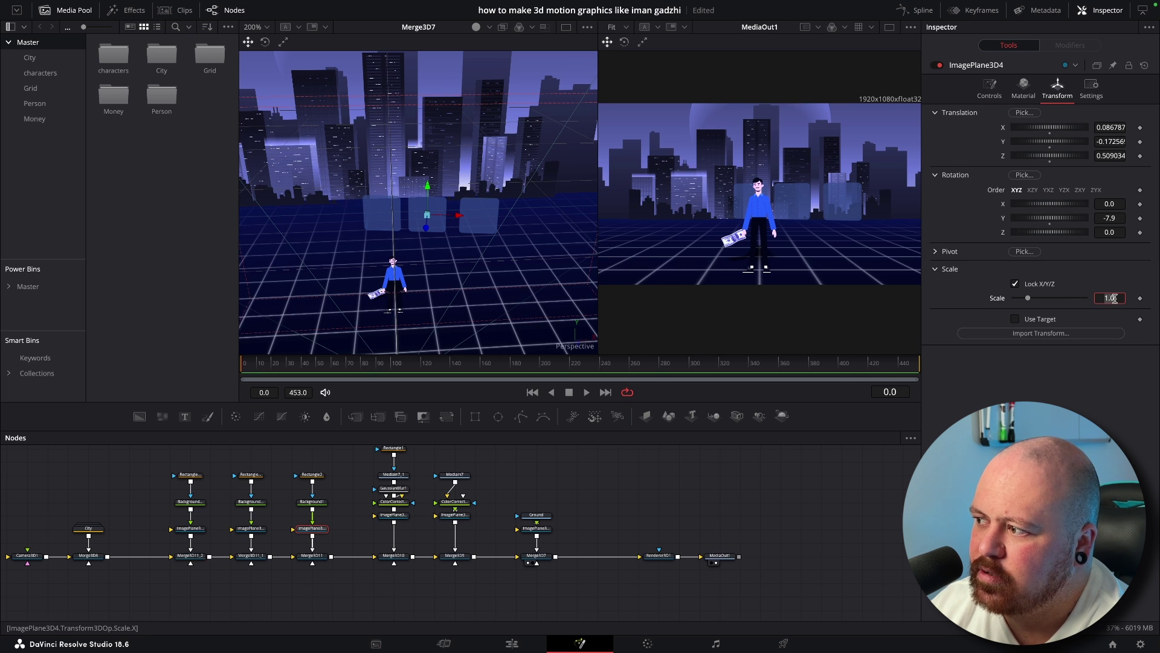
type("0.8")
key("Return")
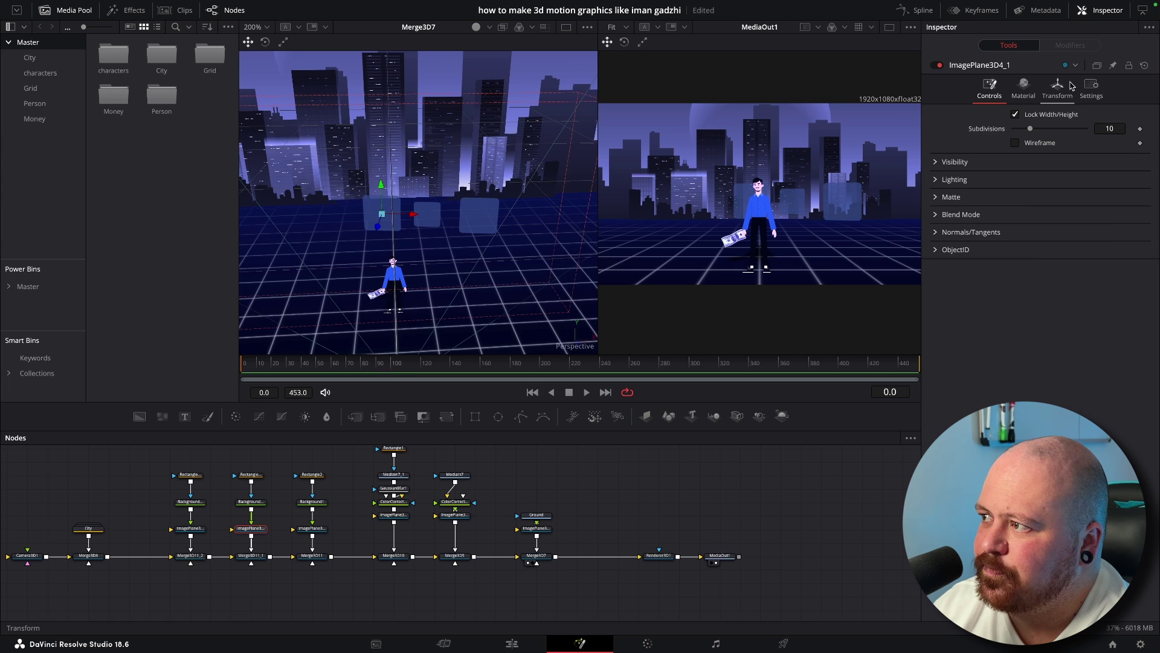
left_click(311, 502)
key("shift+space")
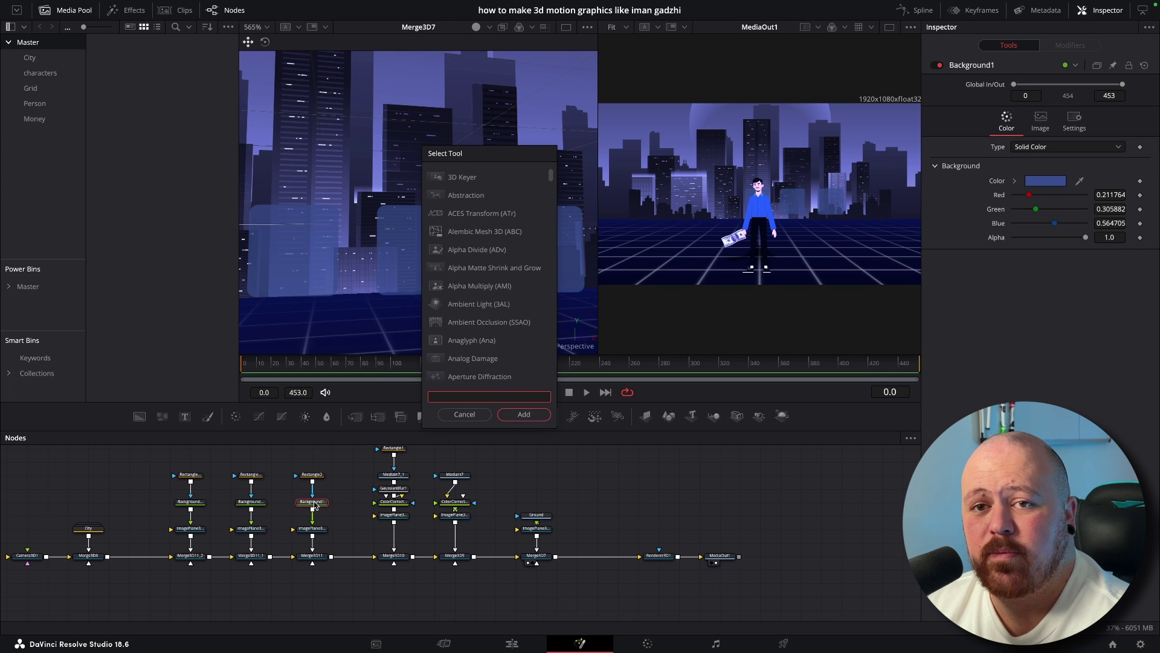
Step: Add a Glow after the box background, reduce its strength, and set Rectangle2 level to 0.5
type("glow")
key("Return")
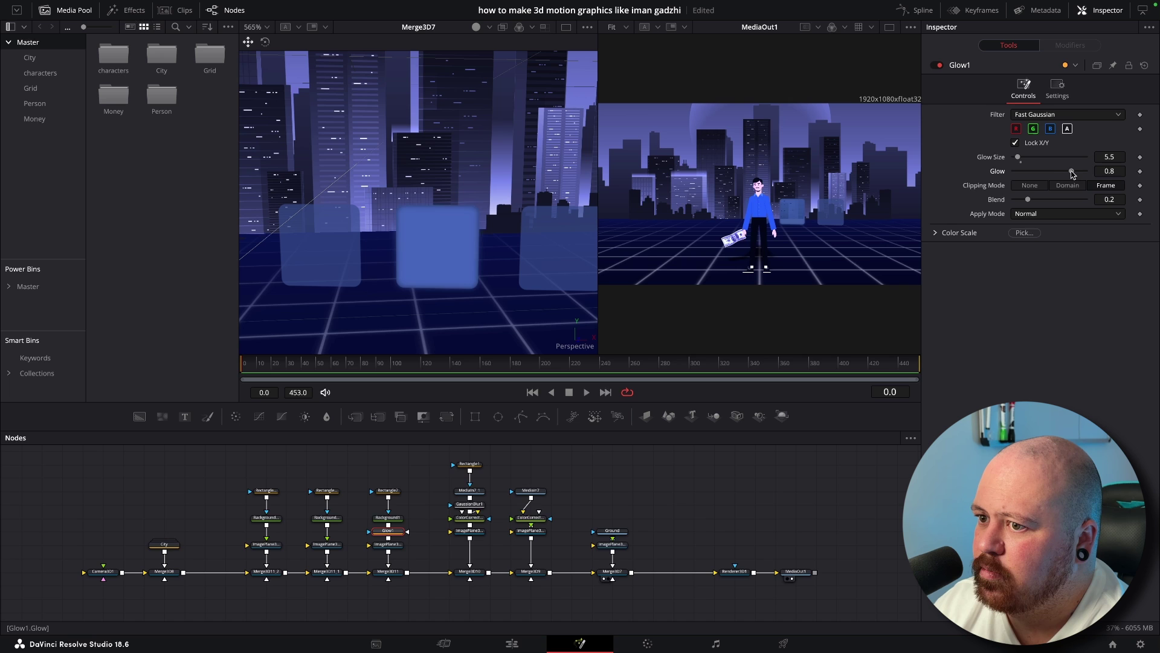
mouse_move(1071, 174)
left_mouse_down()
mouse_move(1082, 174)
mouse_move(1056, 174)
left_mouse_up()
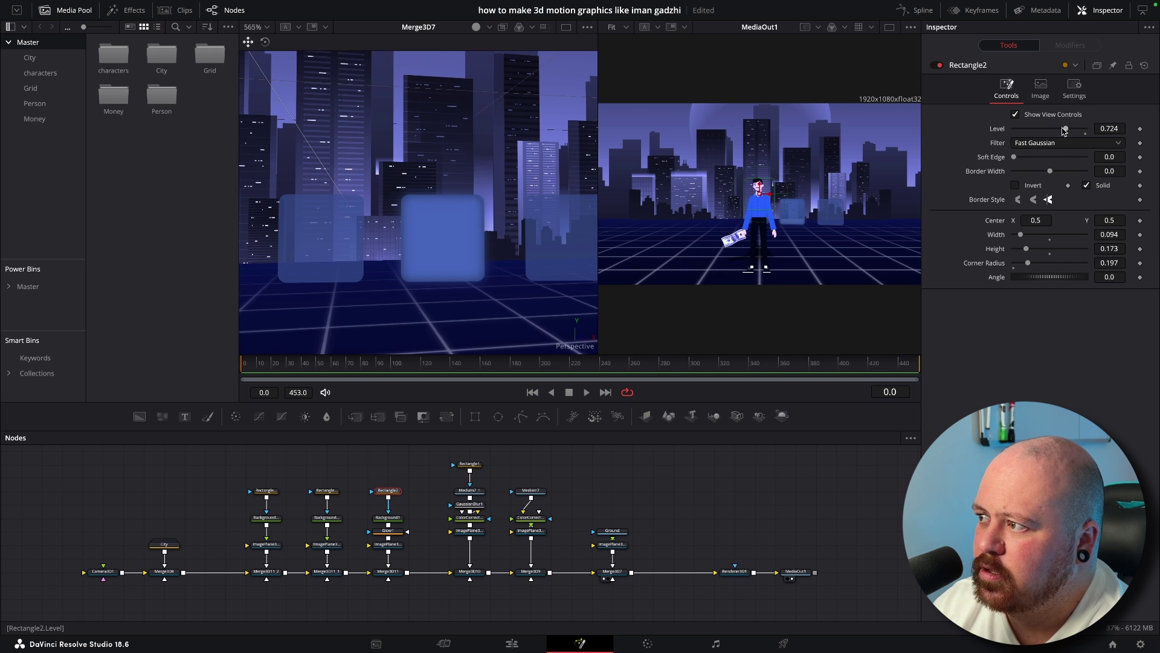
left_click_drag(1056, 131, 1049, 130)
left_click(1111, 128)
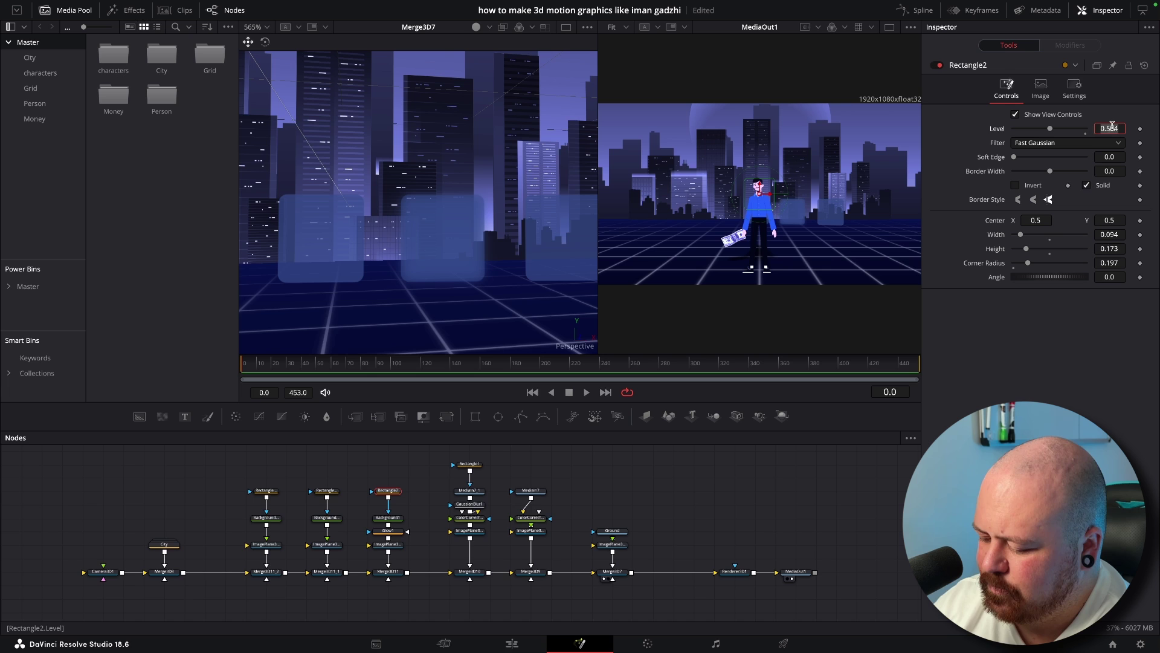
key("Return")
mouse_move(449, 271)
left_mouse_down()
mouse_move(476, 289)
mouse_move(449, 275)
left_mouse_up()
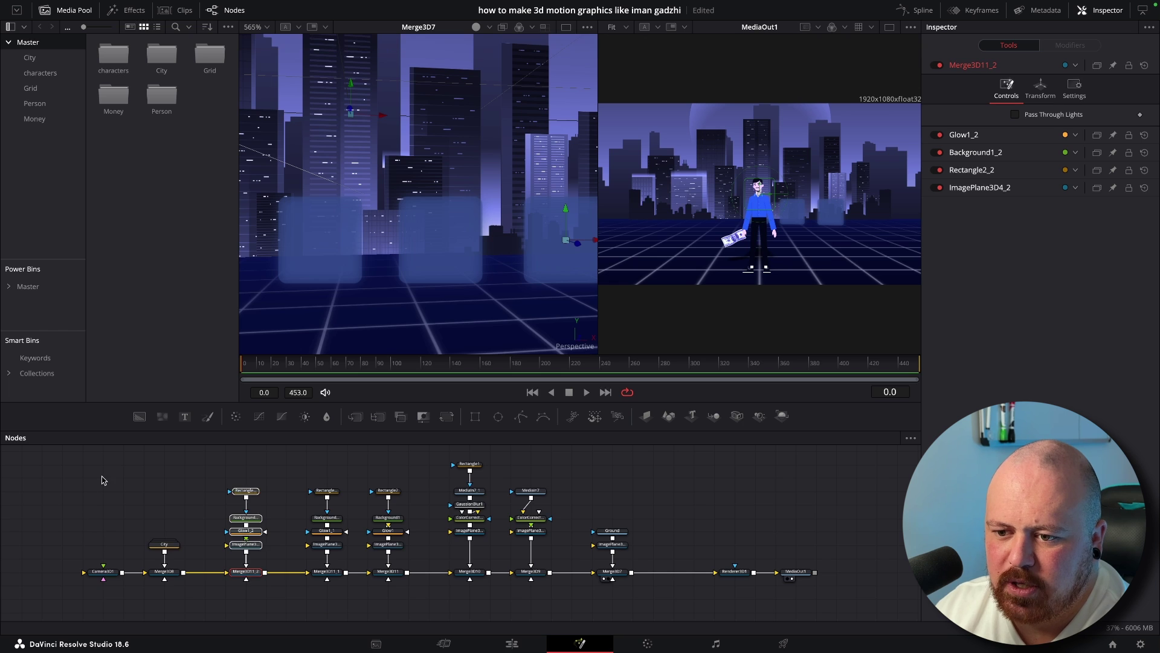
Step: Shift the left-hand node group and a box's node column left to make room
left_click_drag(100, 473, 204, 576)
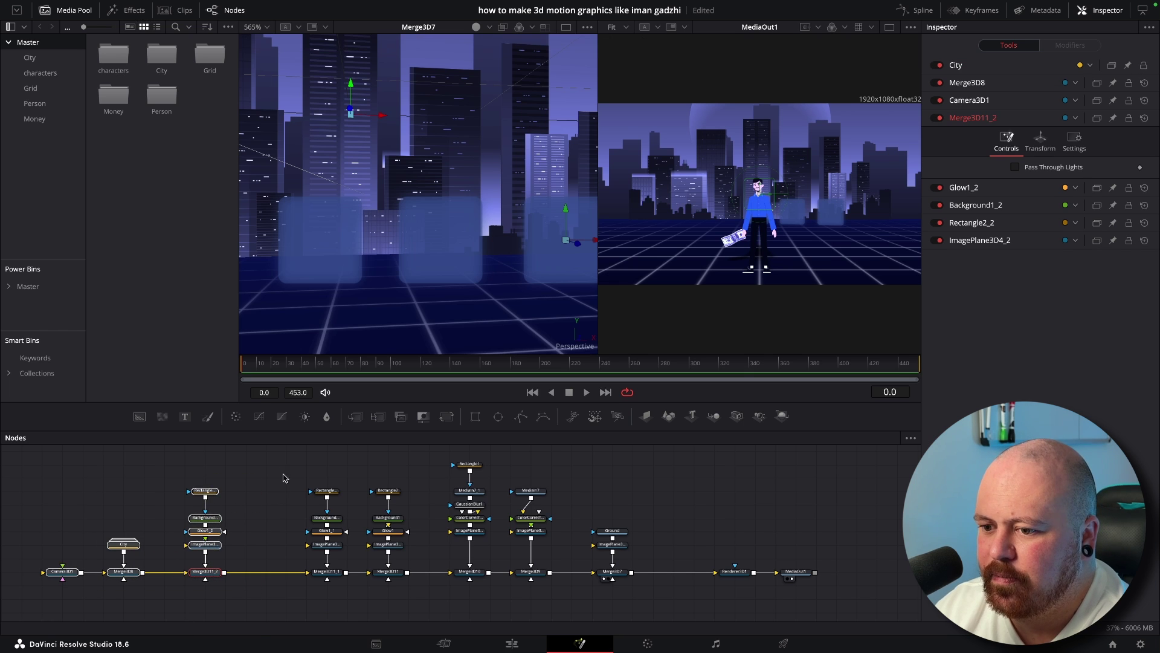
left_click_drag(281, 469, 345, 565)
left_click_drag(335, 520, 294, 519)
left_click(285, 518)
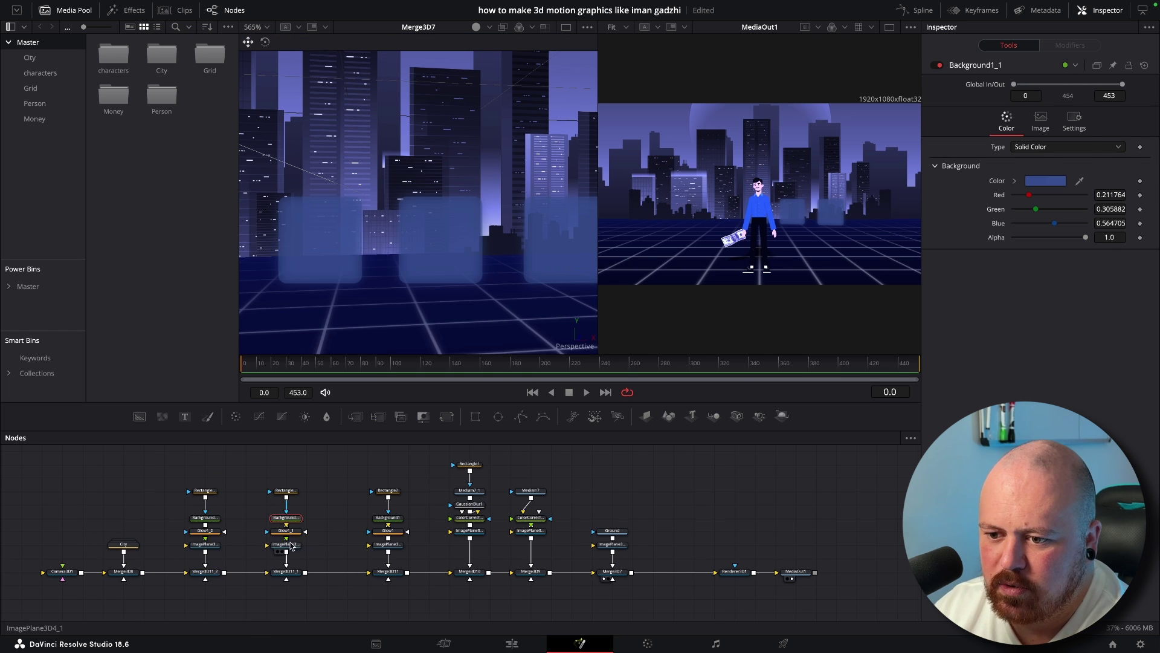
left_click(293, 545)
left_click(293, 572)
key("shift+space")
Step: Add a Merge 3D and a Text+ number '1' in Rubik Bold, placed in front of its box
type("merge")
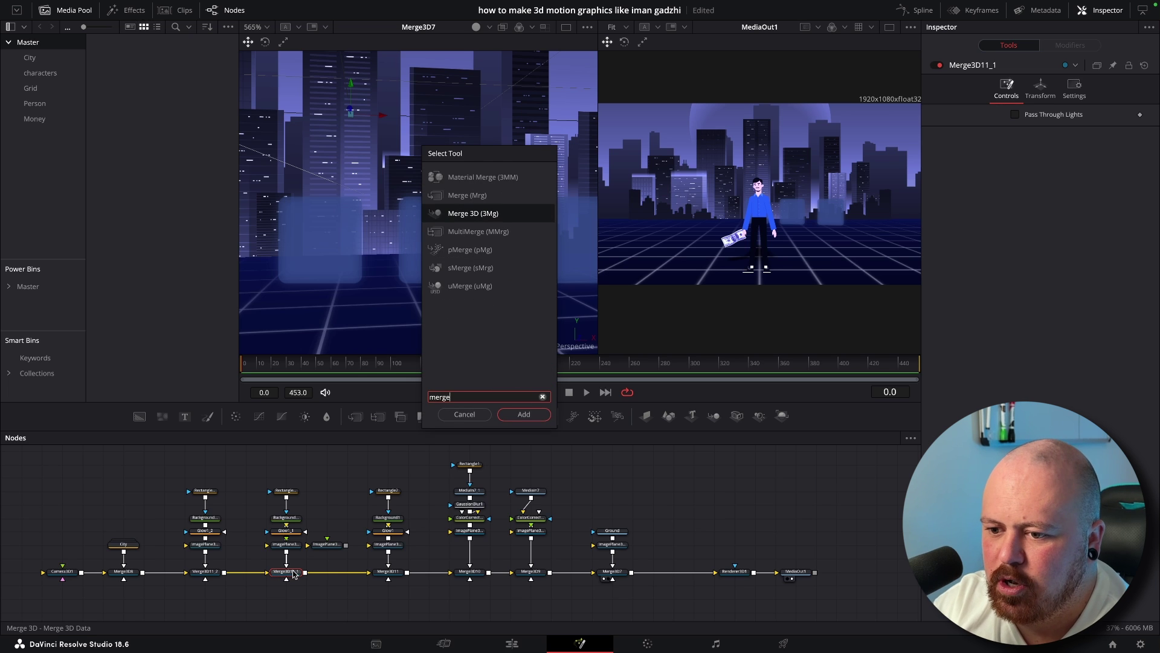
key("Return")
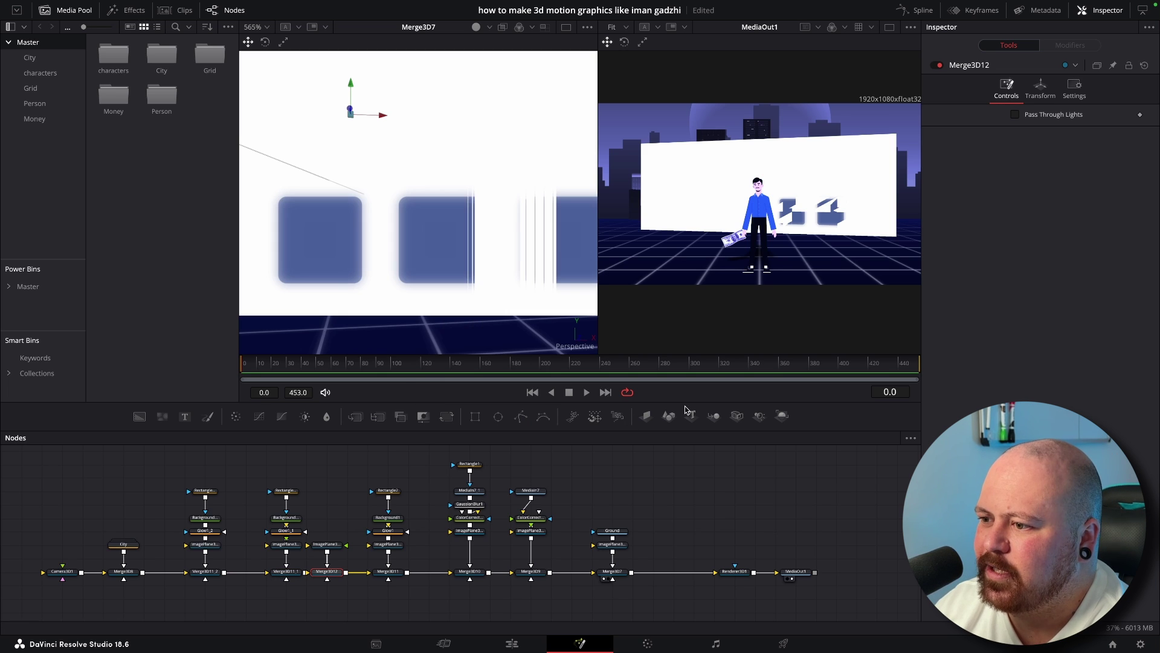
left_click(185, 417)
left_click(1064, 244)
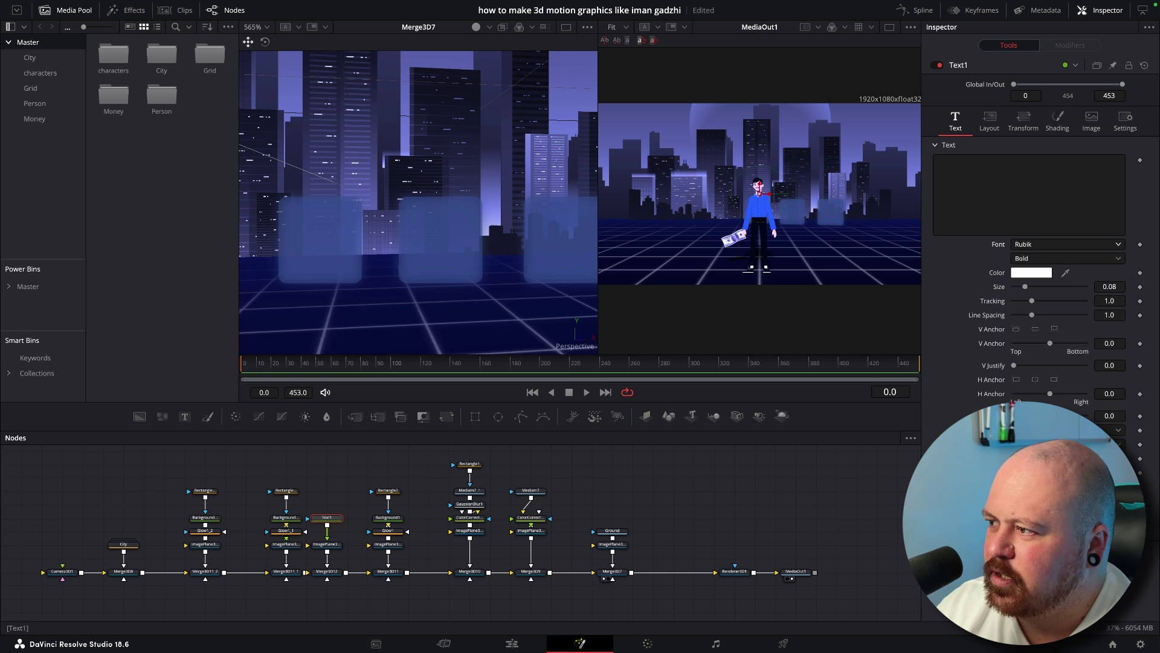
left_click(958, 165)
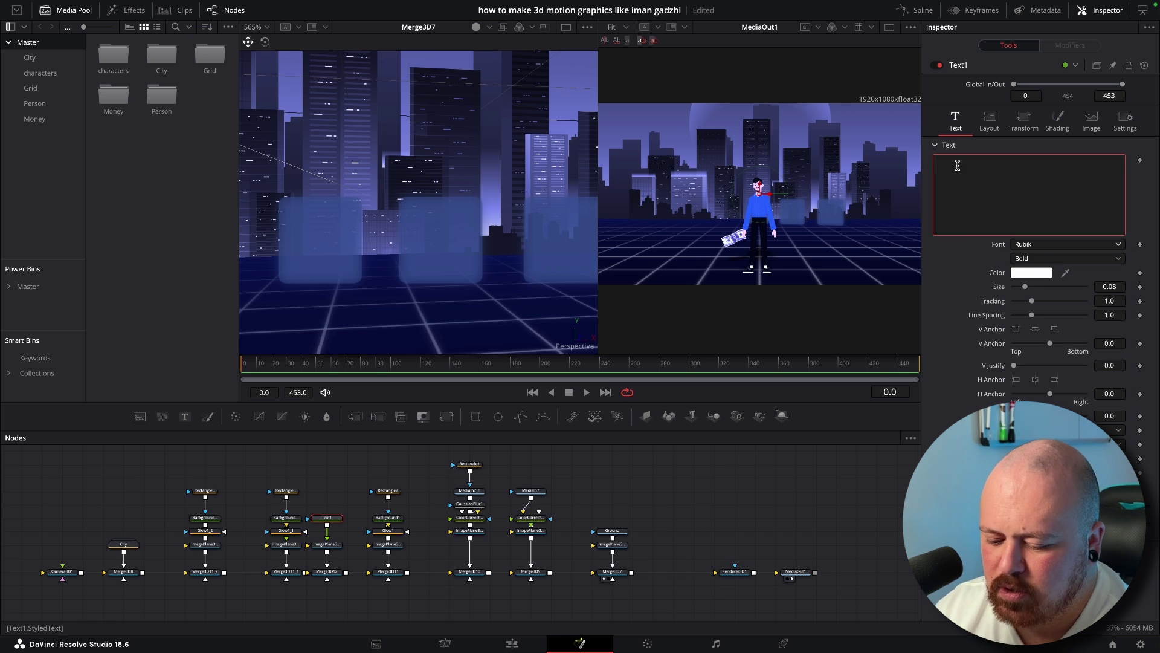
type("1")
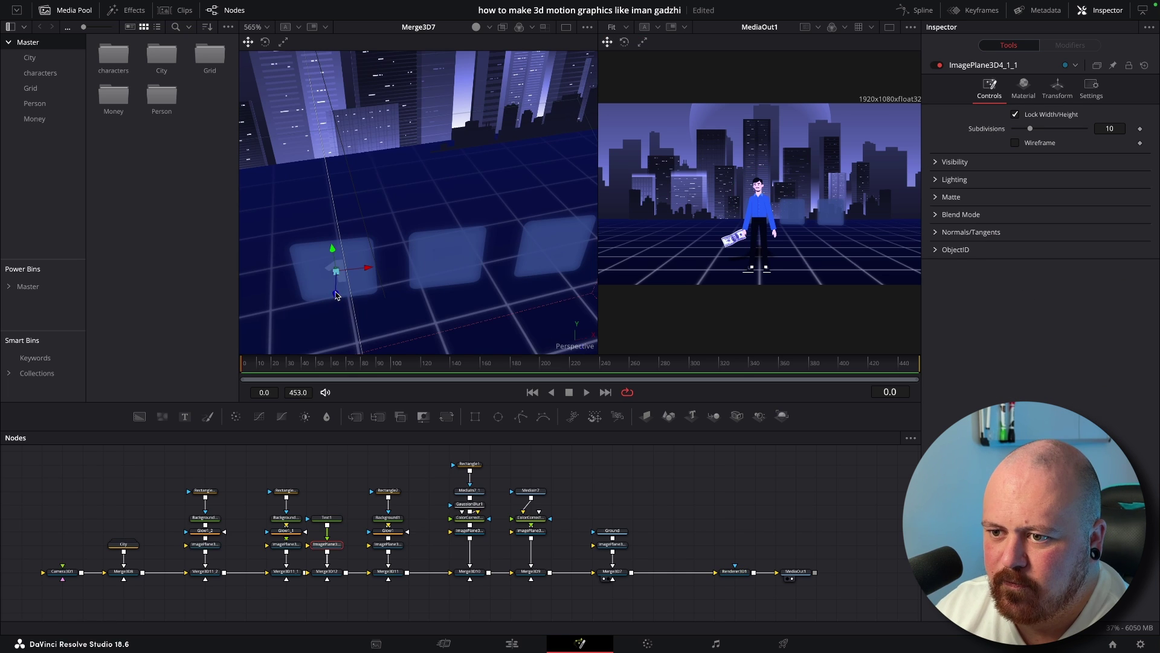
left_click_drag(336, 292, 388, 244)
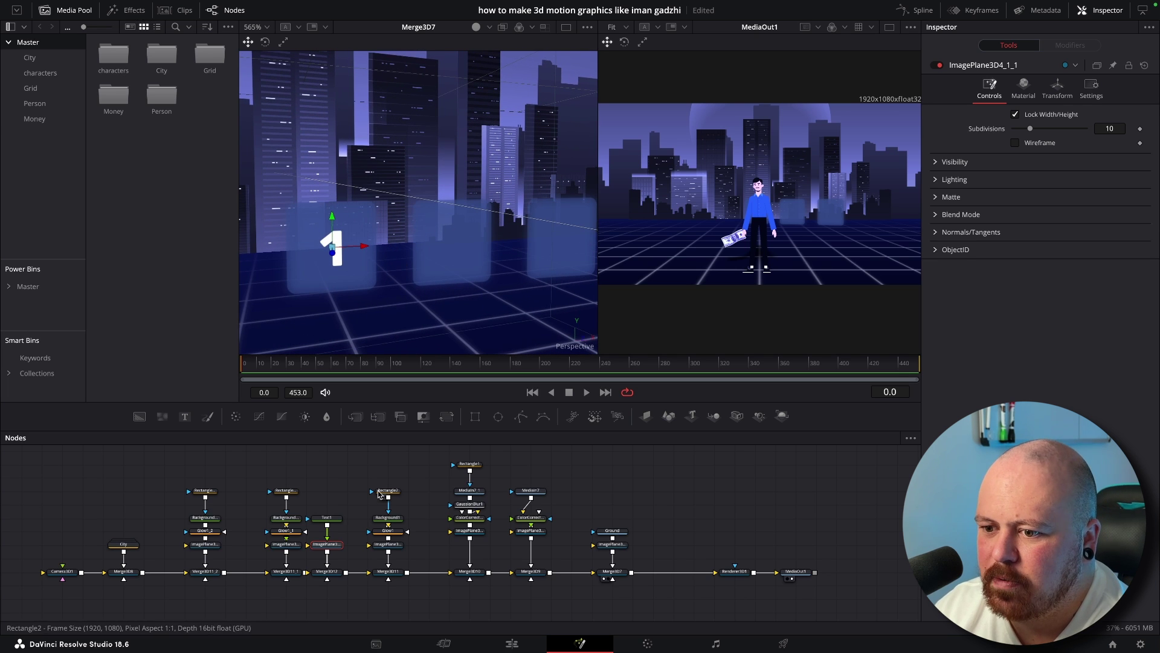
left_click_drag(229, 470, 641, 599)
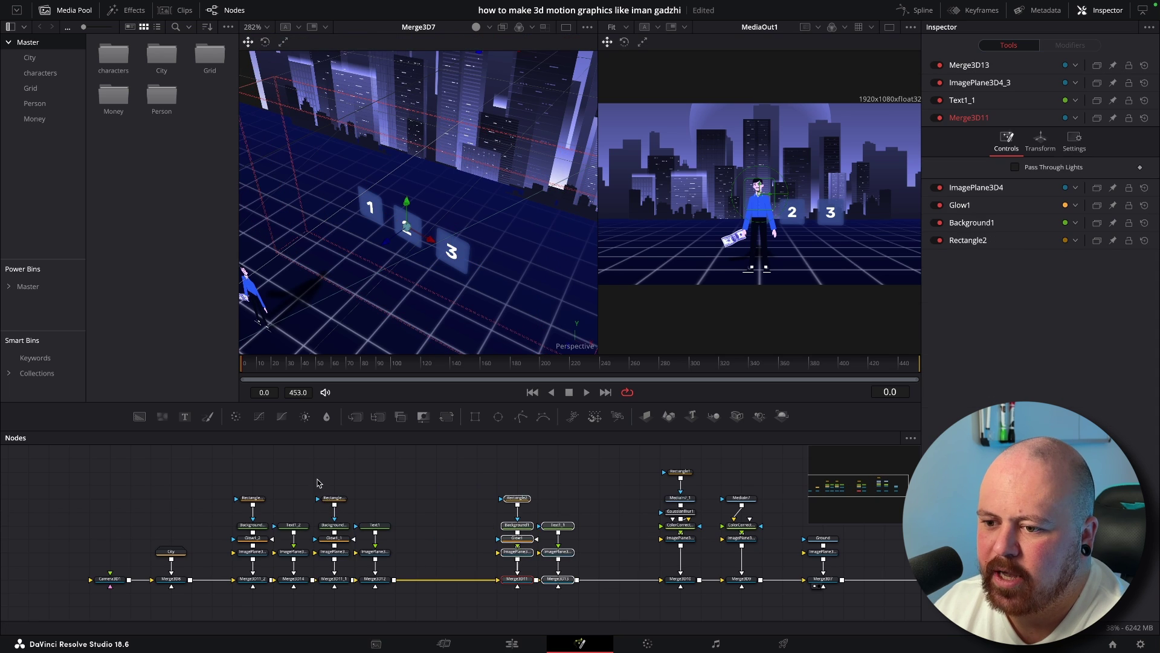
Step: Paste a copy of a box's node column and wire it into the main Merge3D chain
left_click_drag(317, 480, 378, 586)
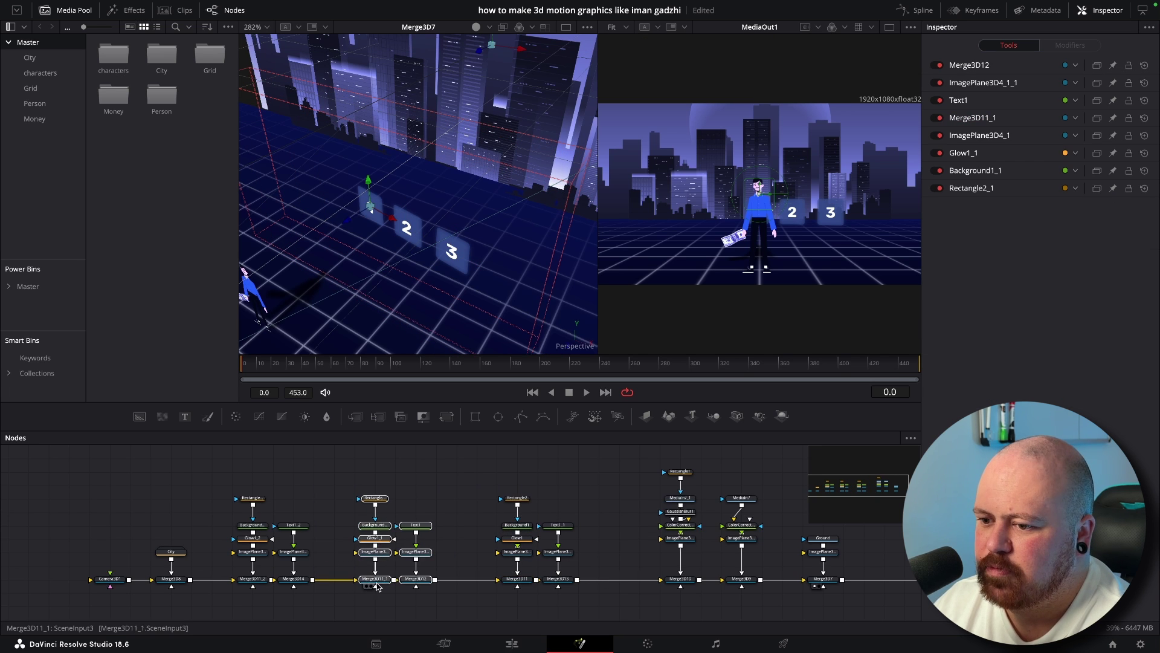
left_click(468, 491)
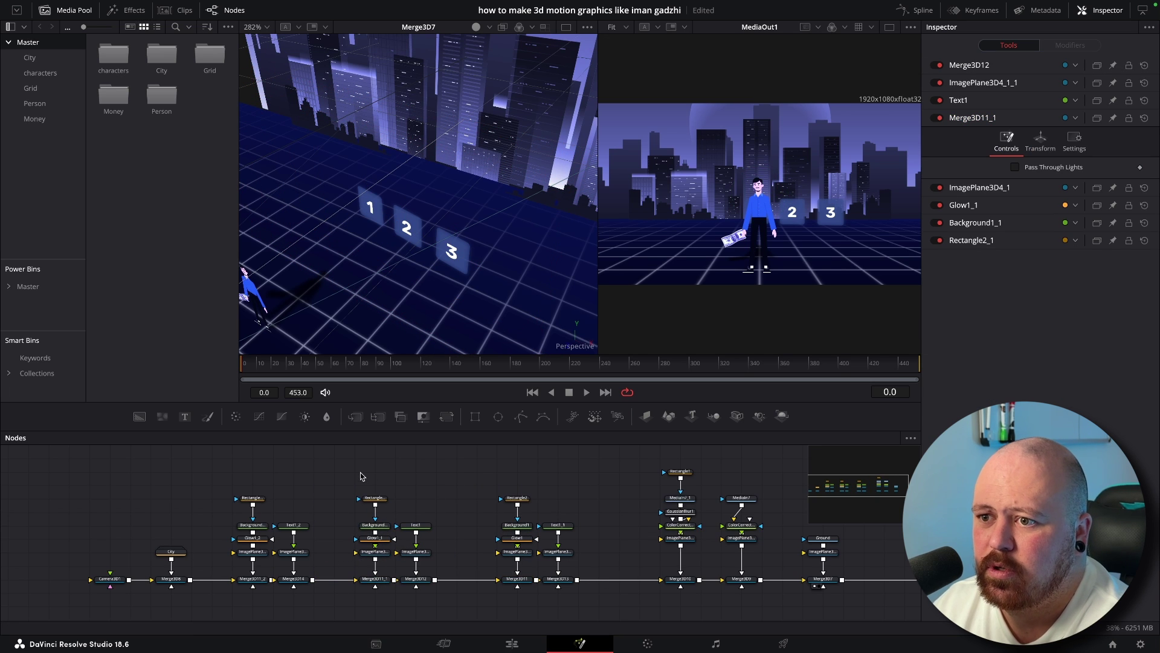
left_click_drag(361, 475, 377, 586)
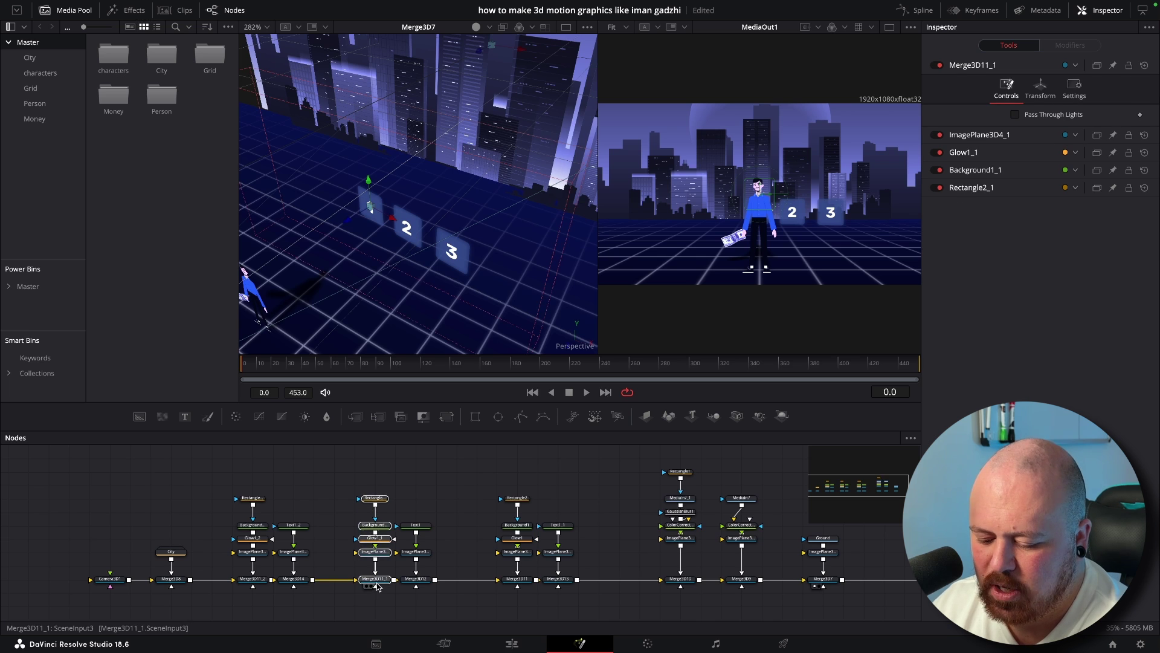
left_click(459, 529)
key("ctrl+v")
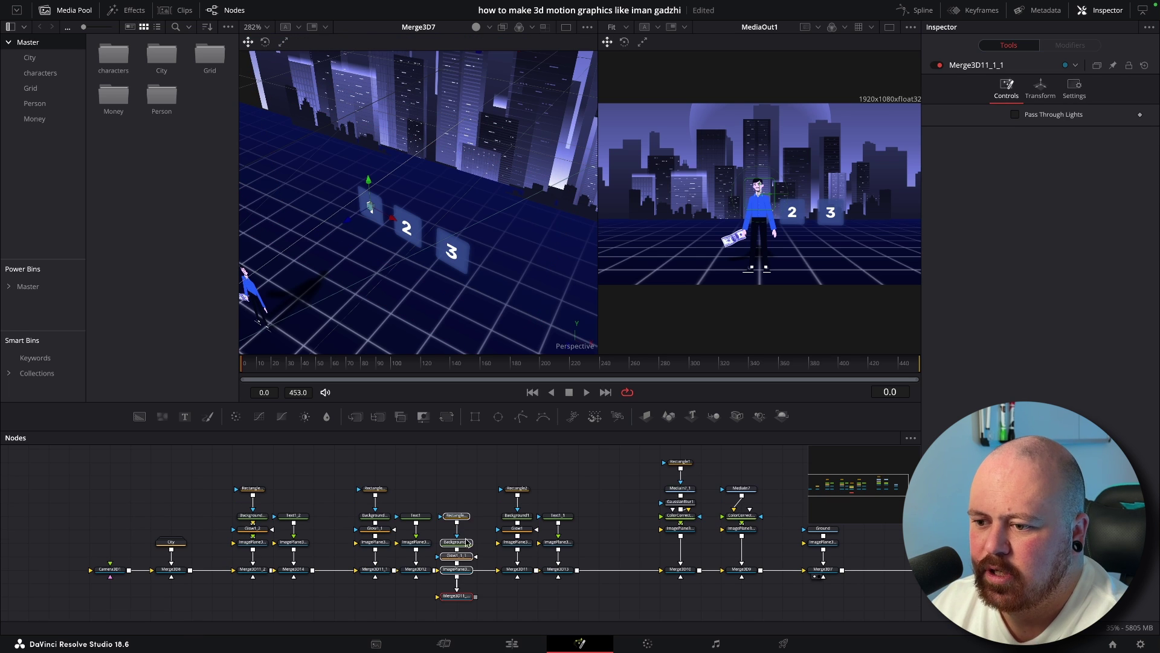
left_click_drag(457, 598, 458, 571)
left_click(456, 541)
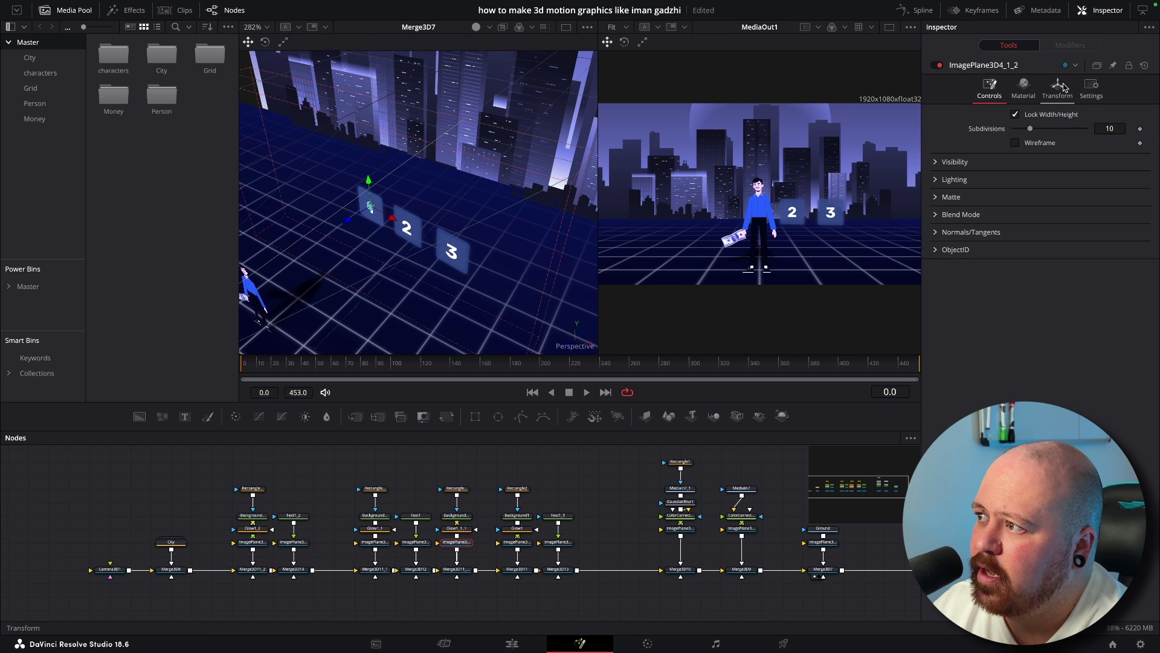
Step: Rotate the pasted plane 90 on X and lay it flat on the grid under box 1
left_click(1057, 87)
left_click(1121, 205)
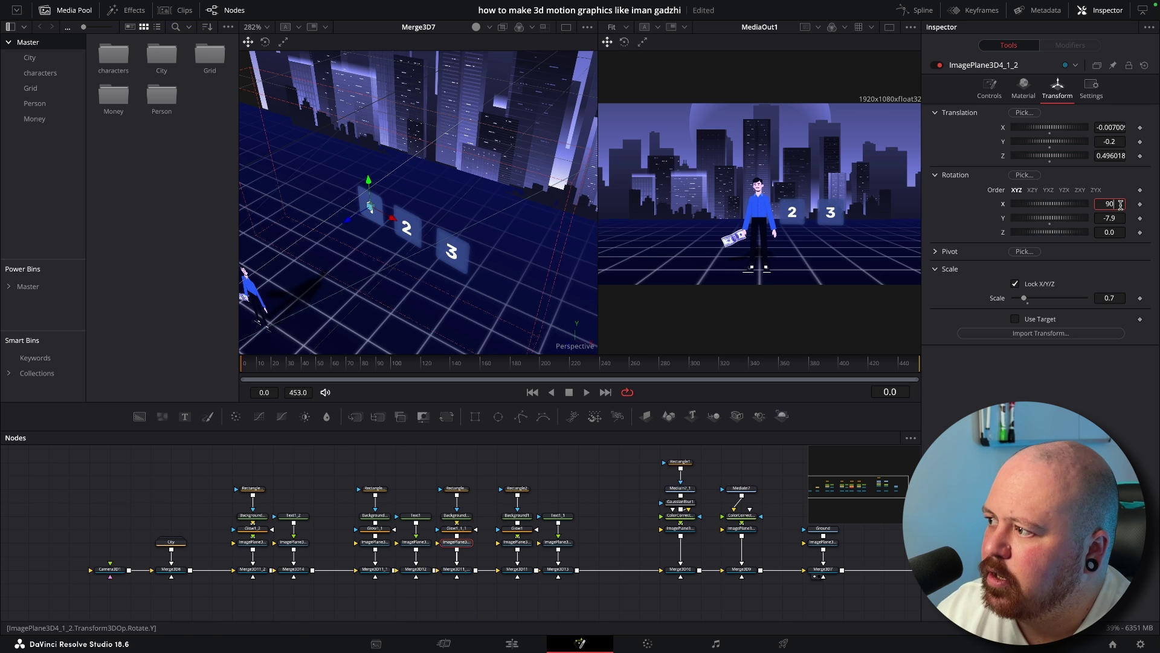
key("Return")
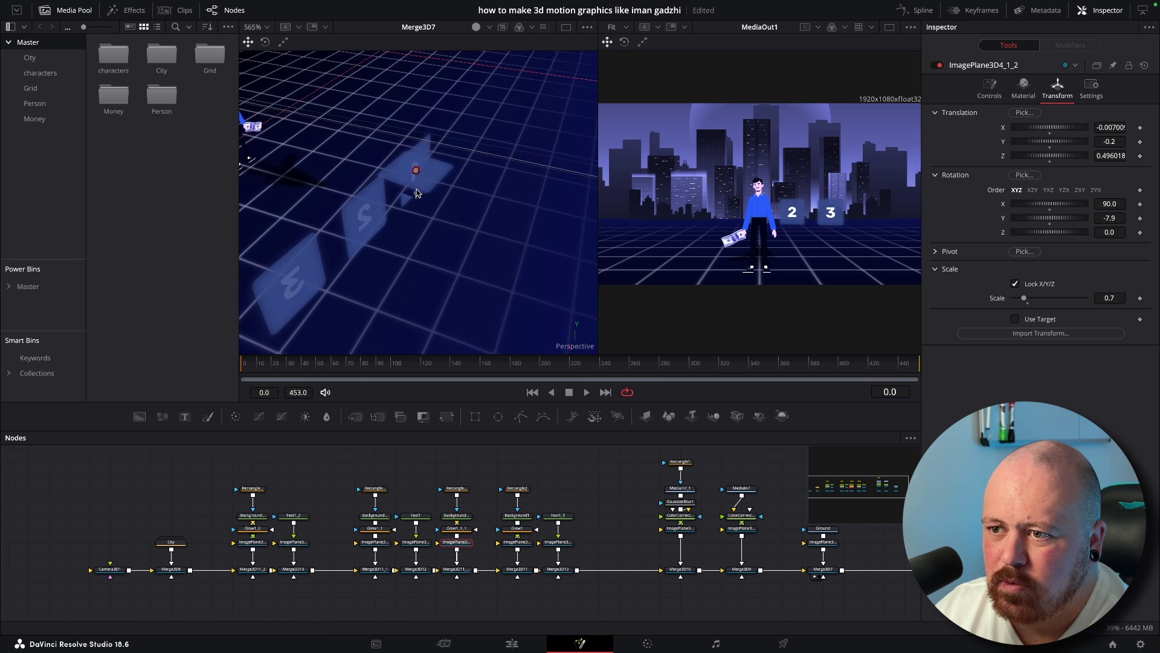
left_click_drag(416, 200, 415, 226)
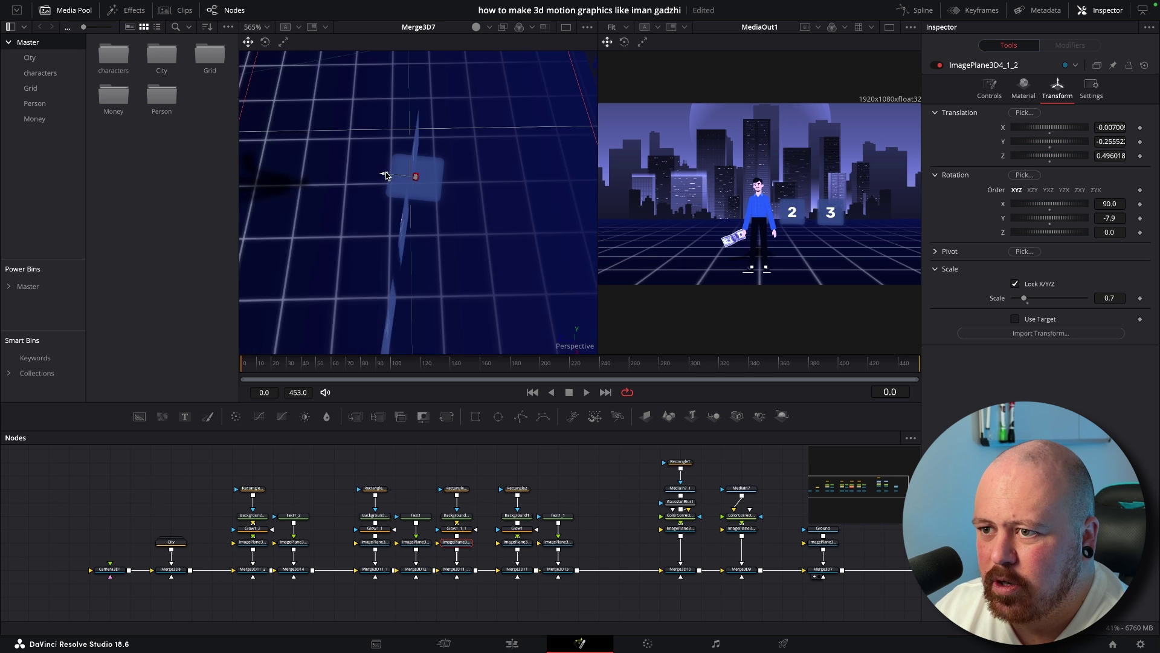
left_click_drag(391, 175, 407, 178)
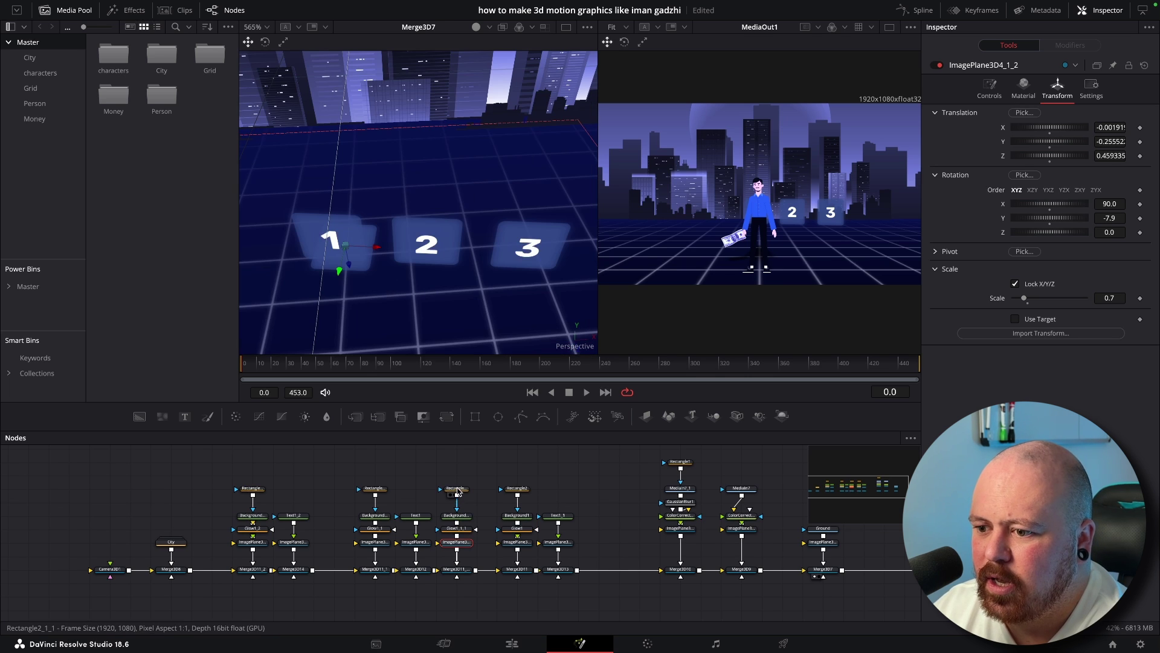
Step: Make the shadow plane's background black and soften it with a Gaussian Blur at strength 0.4
left_click(457, 518)
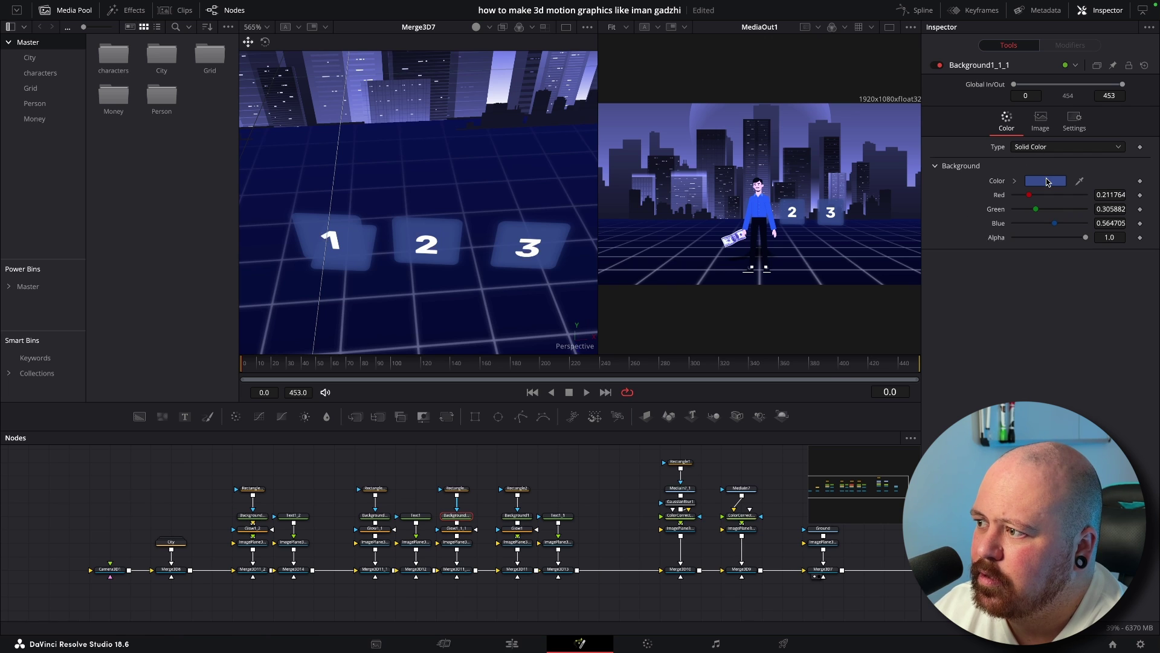
left_click(1048, 182)
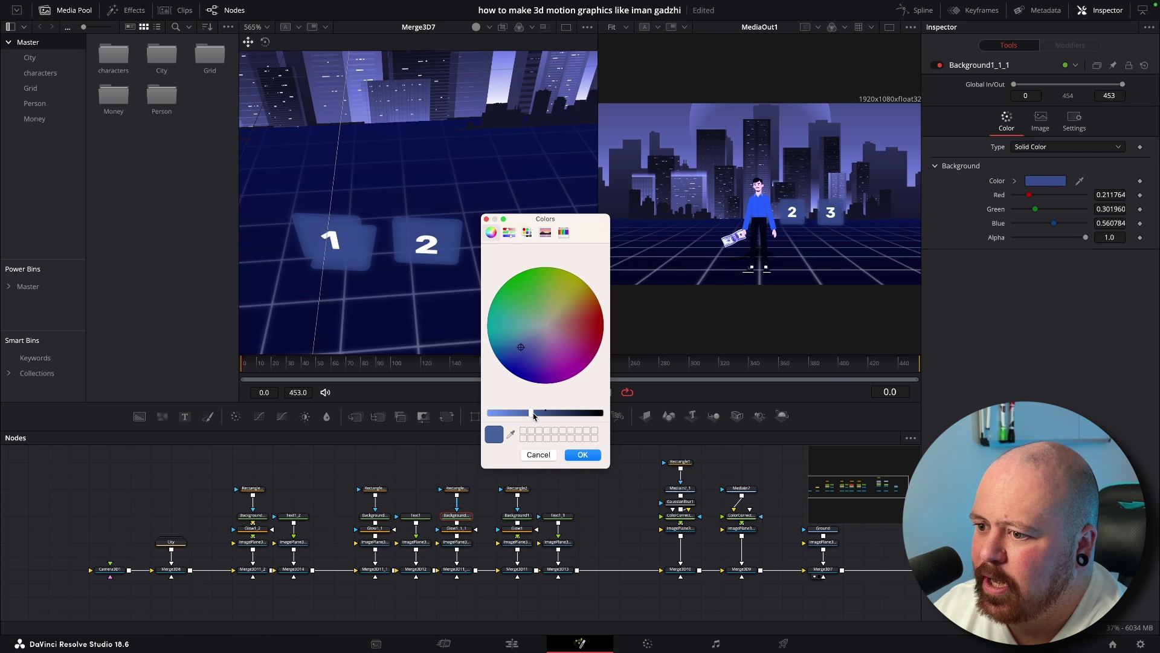
left_click_drag(534, 416, 603, 413)
left_click(583, 454)
left_click(460, 529)
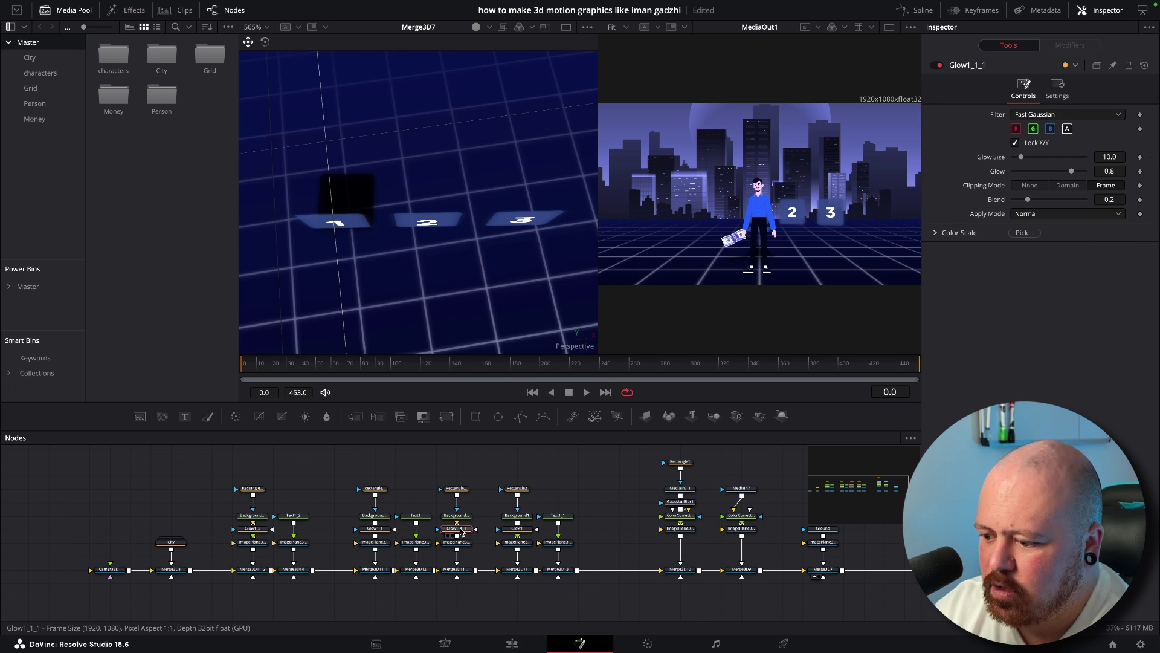
left_click(457, 517)
key("shift+space")
type("merge")
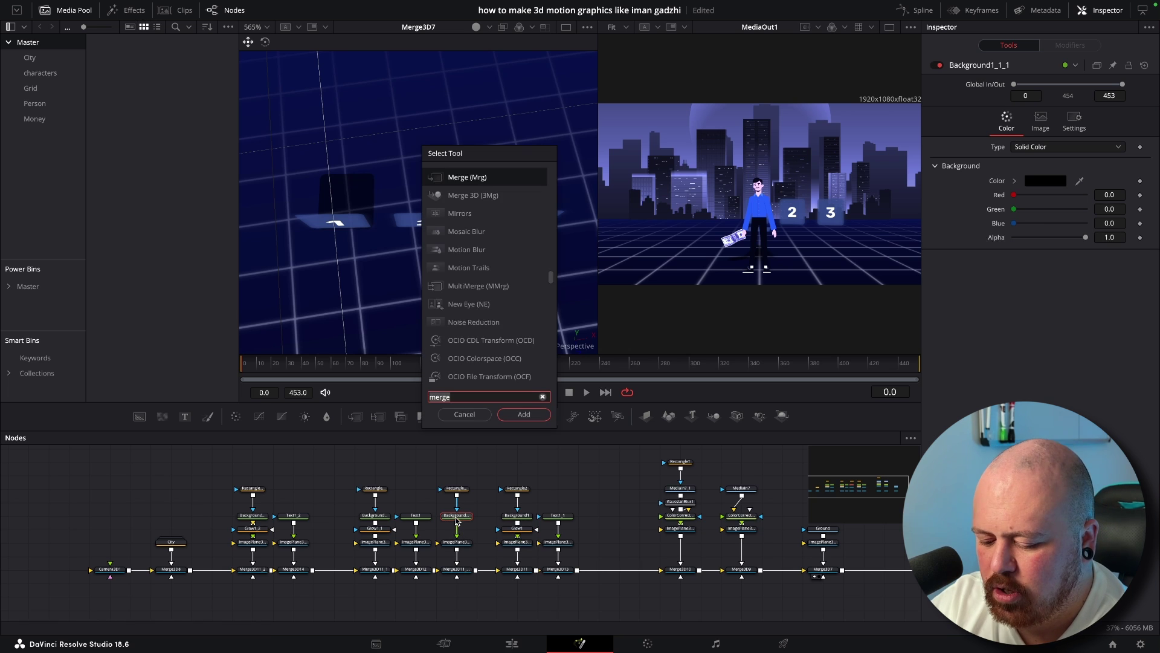
type("gaus")
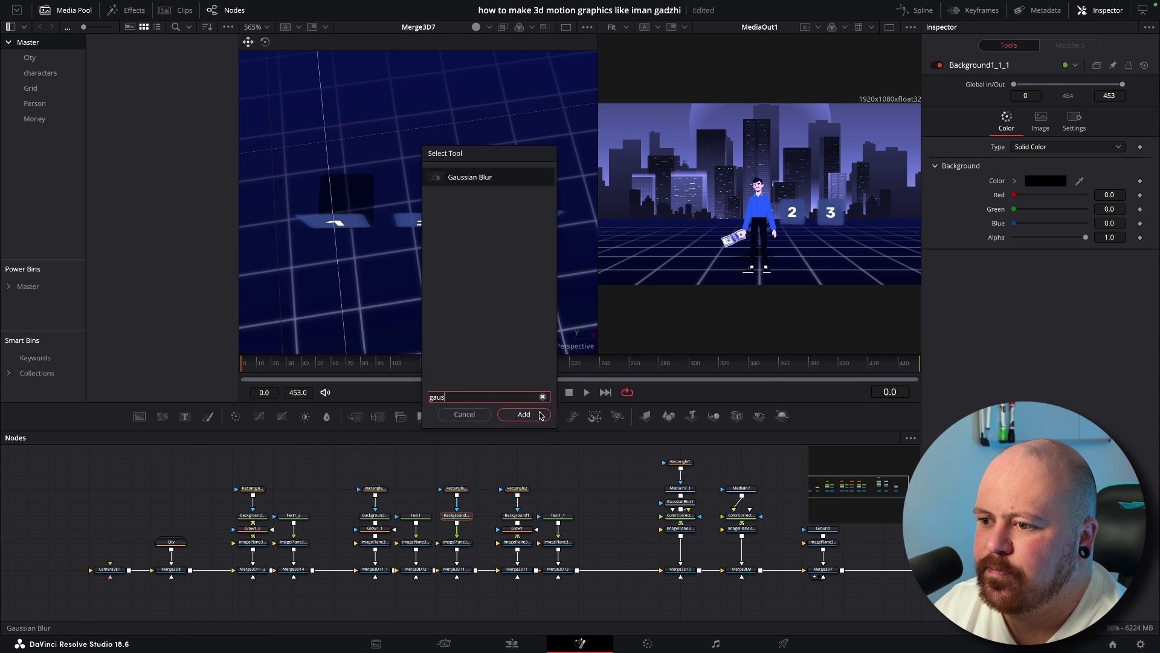
left_click(524, 415)
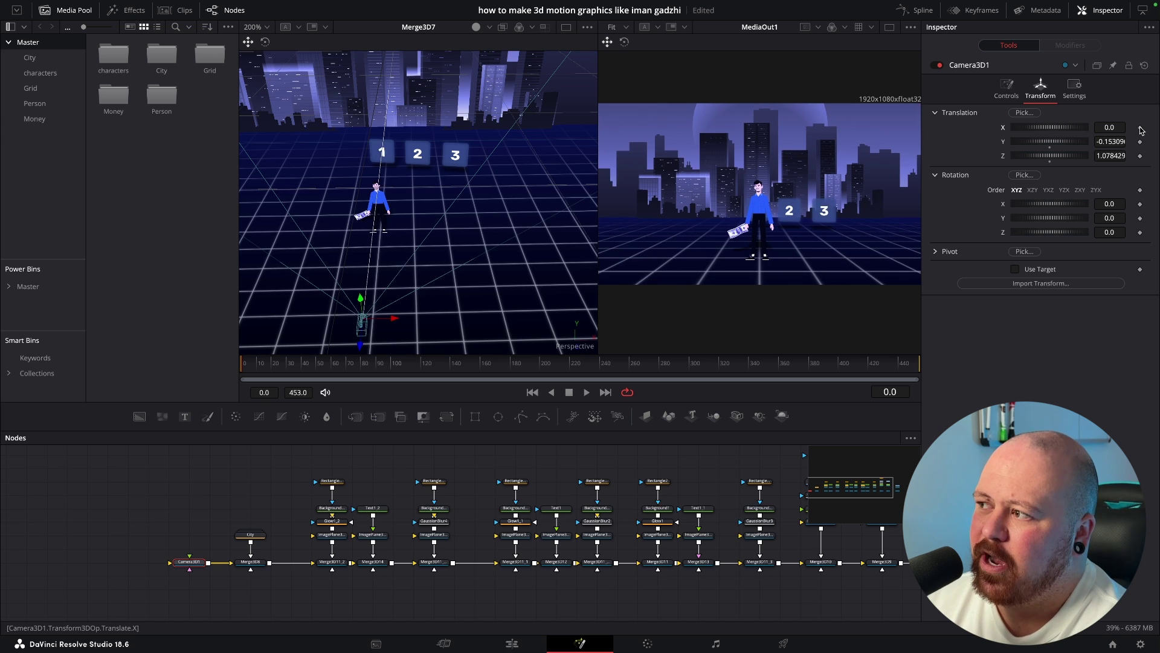
Step: Keyframe Camera3D1's X, Y, Z translation and X, Y, Z rotation at frame 0
left_click(1141, 128)
left_click(1140, 142)
left_click(1140, 156)
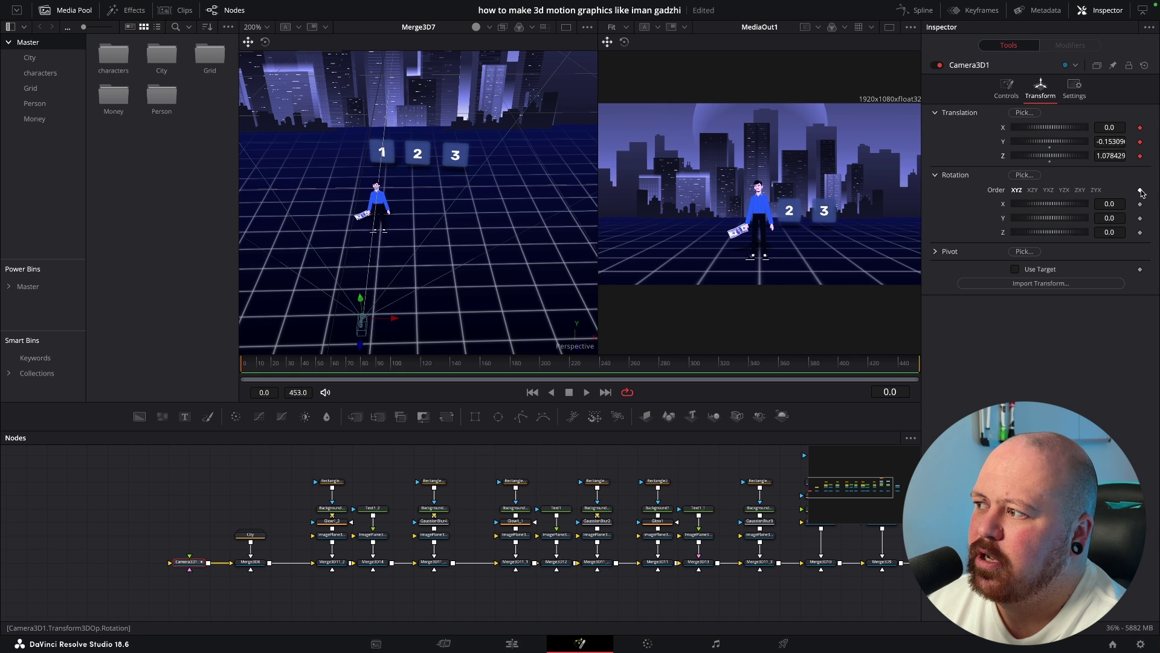
left_click(1140, 204)
left_click(1140, 218)
left_click(1140, 232)
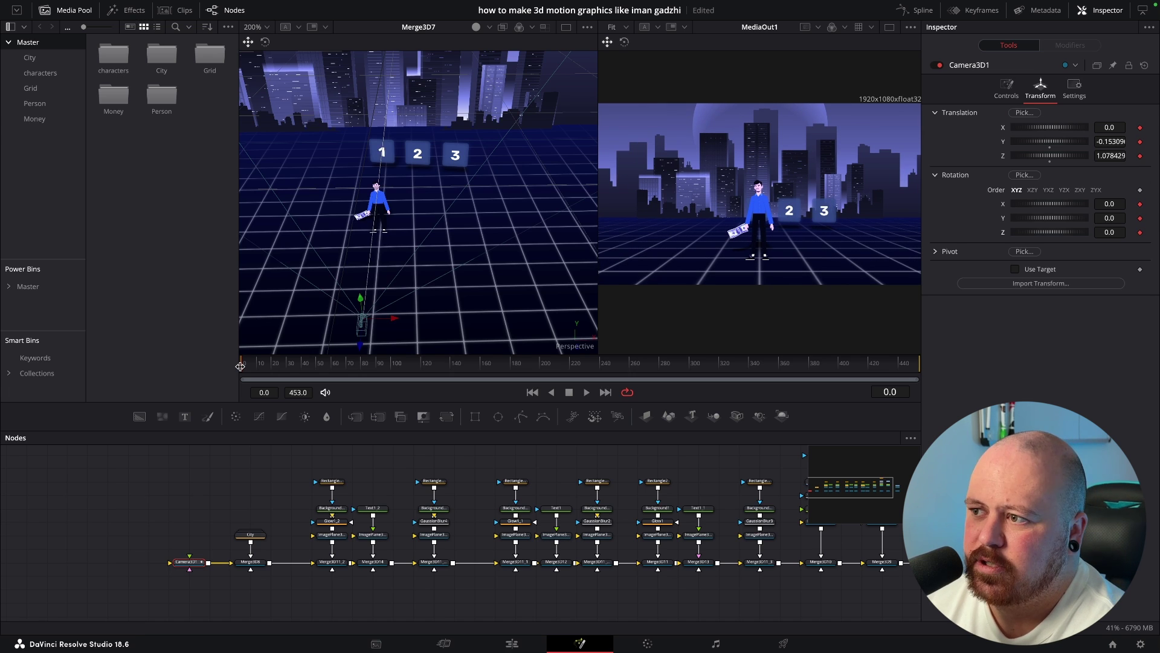
Step: At frame 60, push the camera toward the character to Z 0.945783 and Y −0.17857
left_click_drag(245, 370, 334, 371)
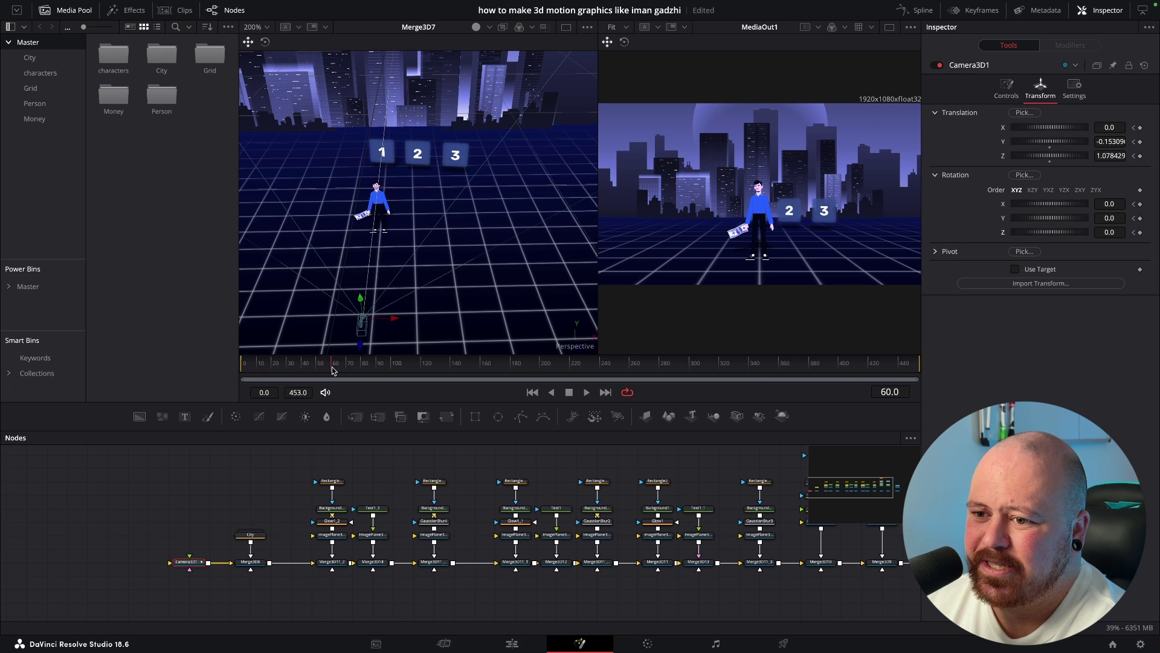
left_click_drag(360, 346, 362, 318)
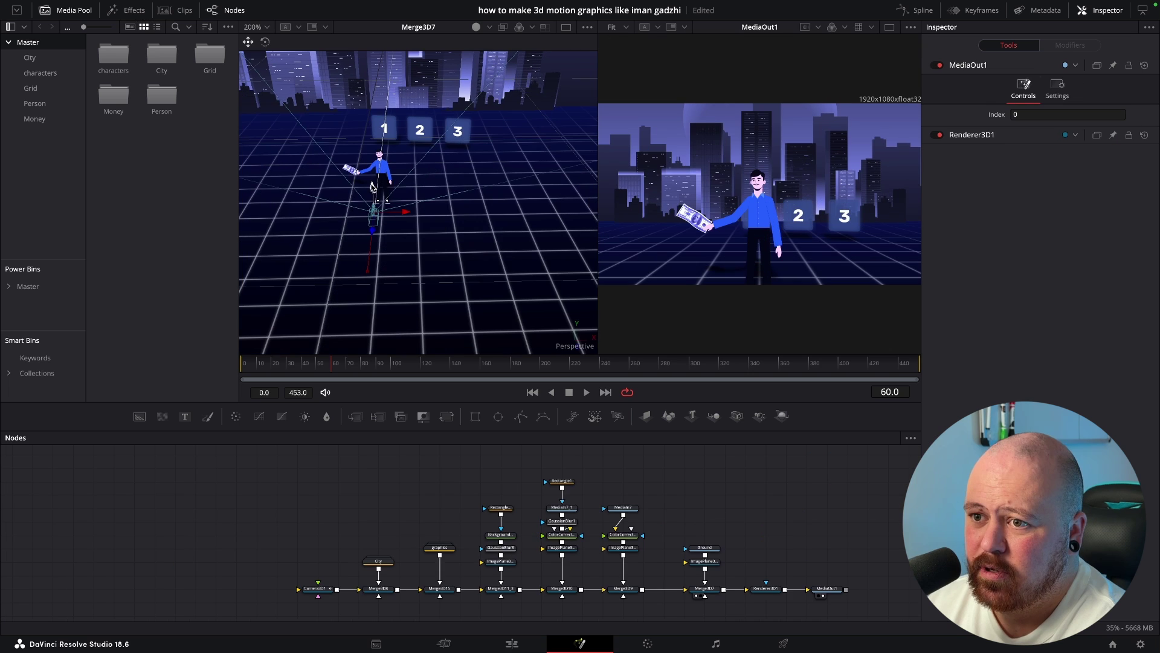
left_click_drag(372, 187, 372, 200)
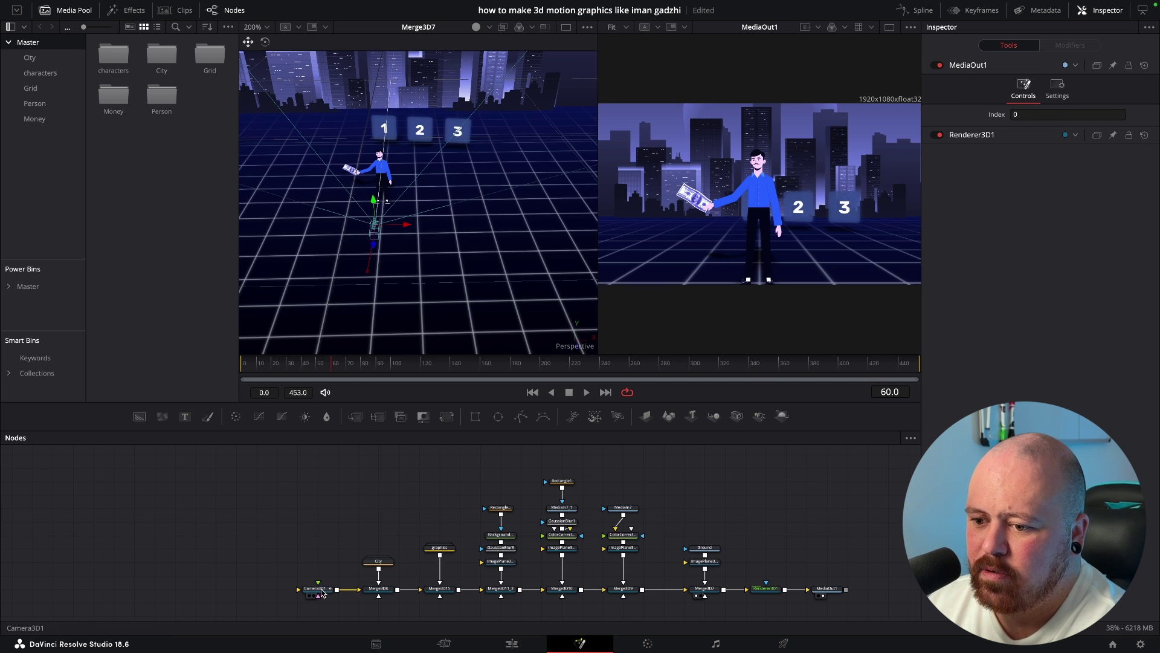
left_click(322, 592)
left_click(1040, 88)
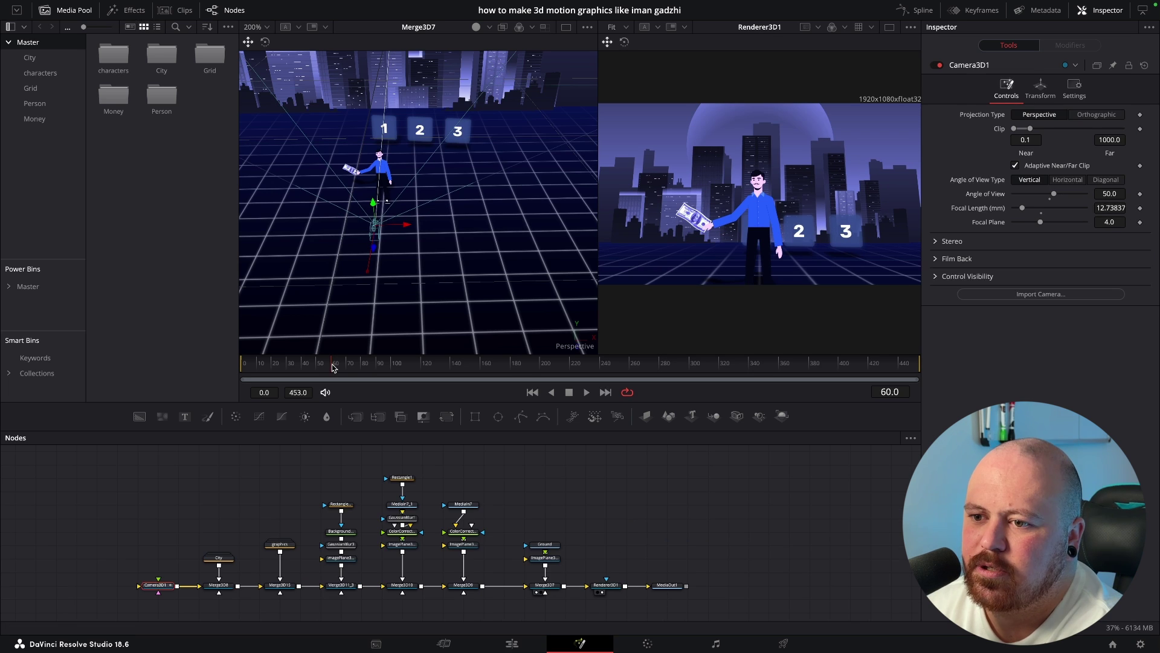
Step: At frame 90, raise the camera slightly, shift it right, tilt it down and turn it sideways
left_click_drag(334, 370, 377, 371)
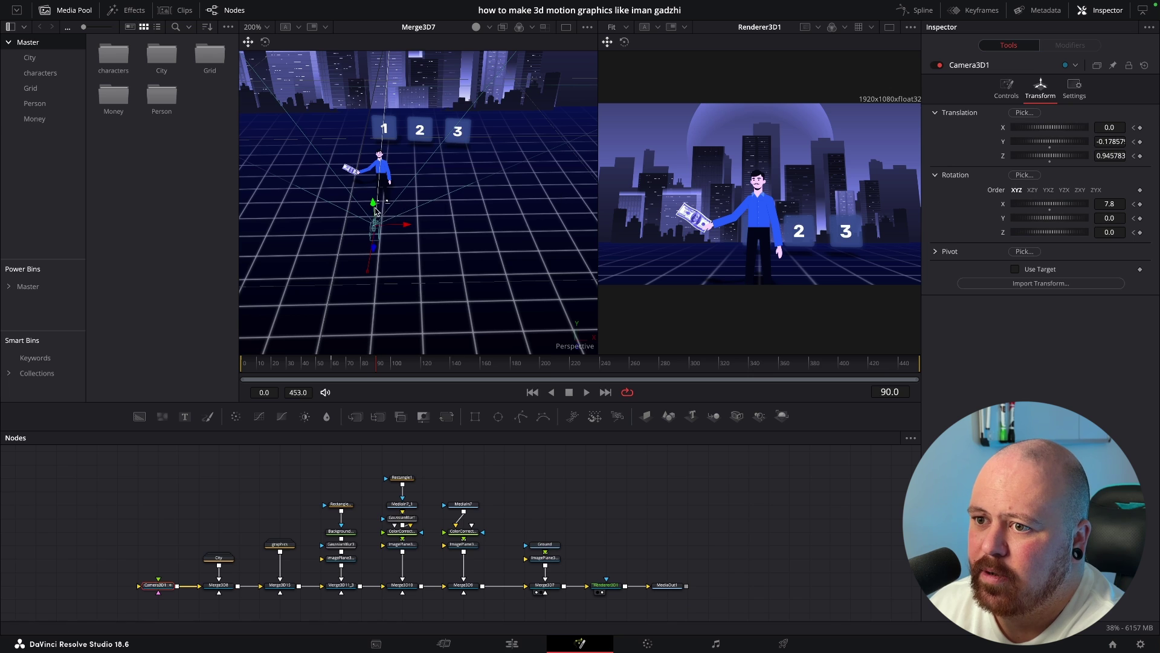
left_click_drag(373, 204, 371, 196)
left_click_drag(405, 213, 419, 212)
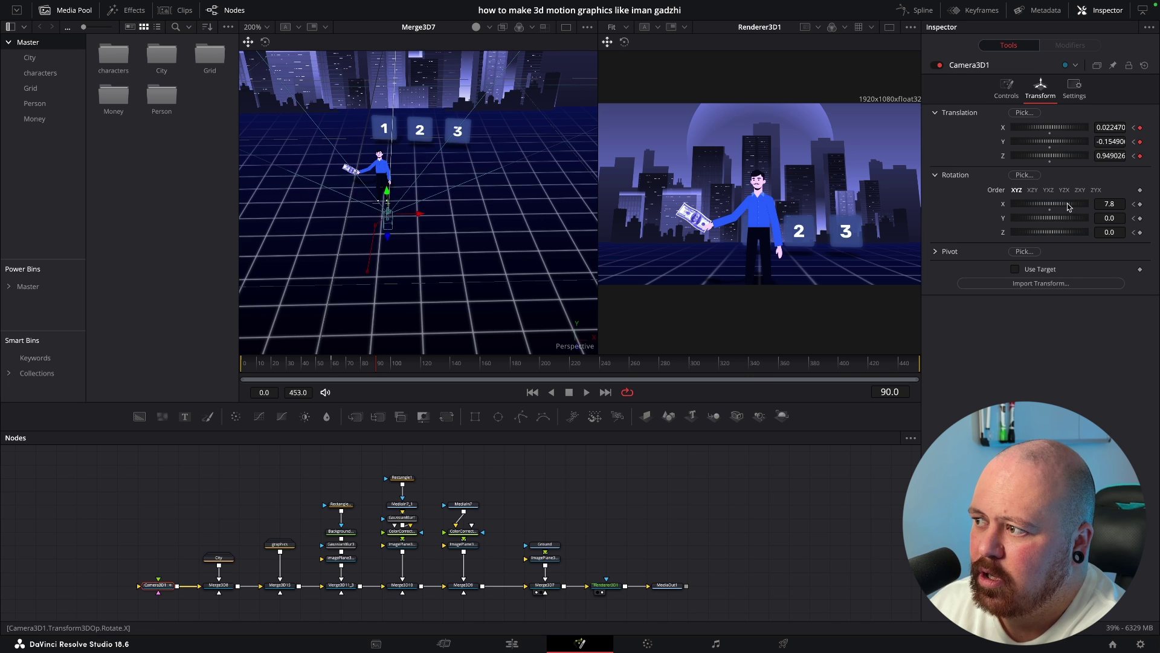
left_click_drag(1066, 207, 1065, 207)
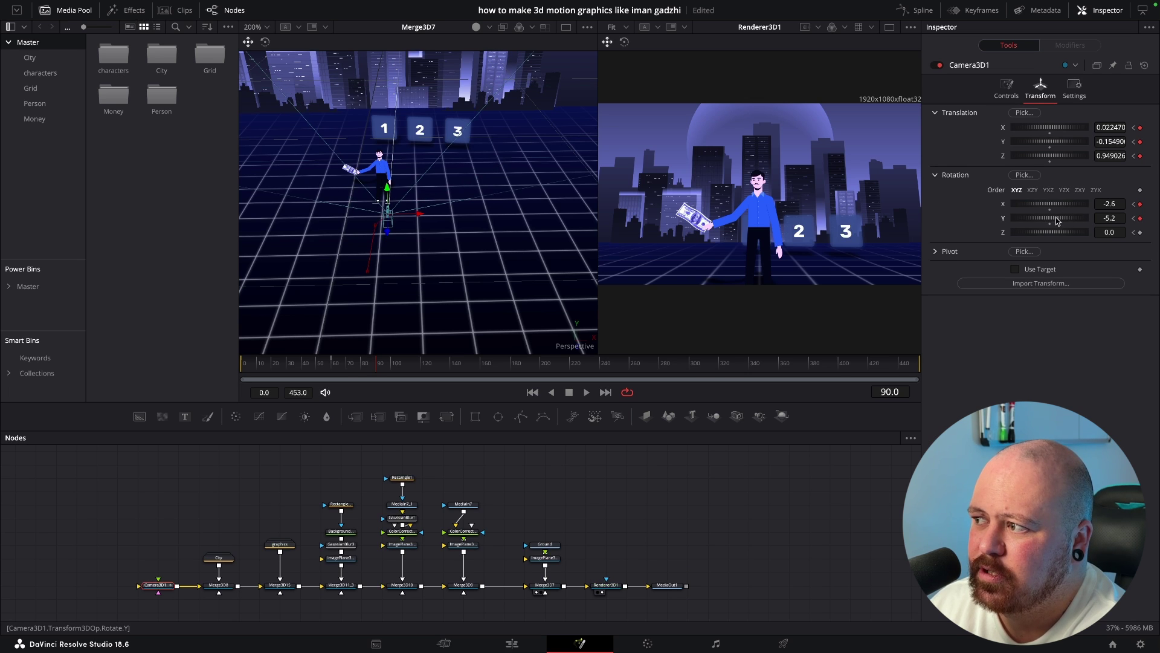
left_click_drag(1058, 222, 1052, 222)
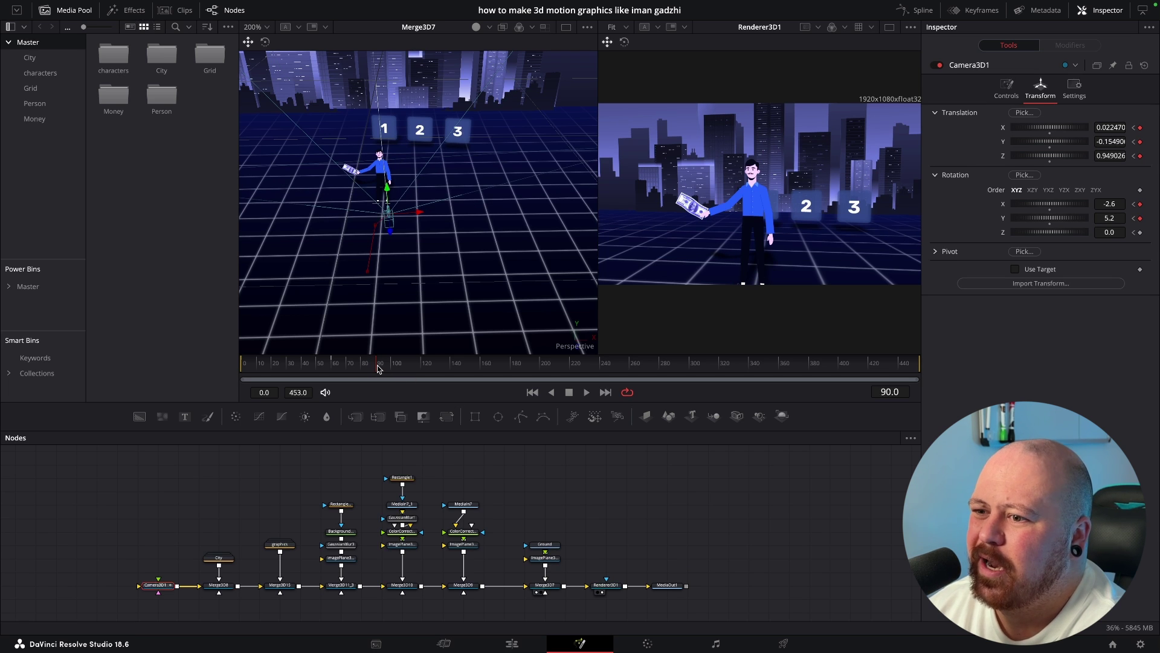
Step: At frame 150, move the camera toward box 2 with zero tilt and Y-rotation −2.6
left_click_drag(378, 366, 466, 369)
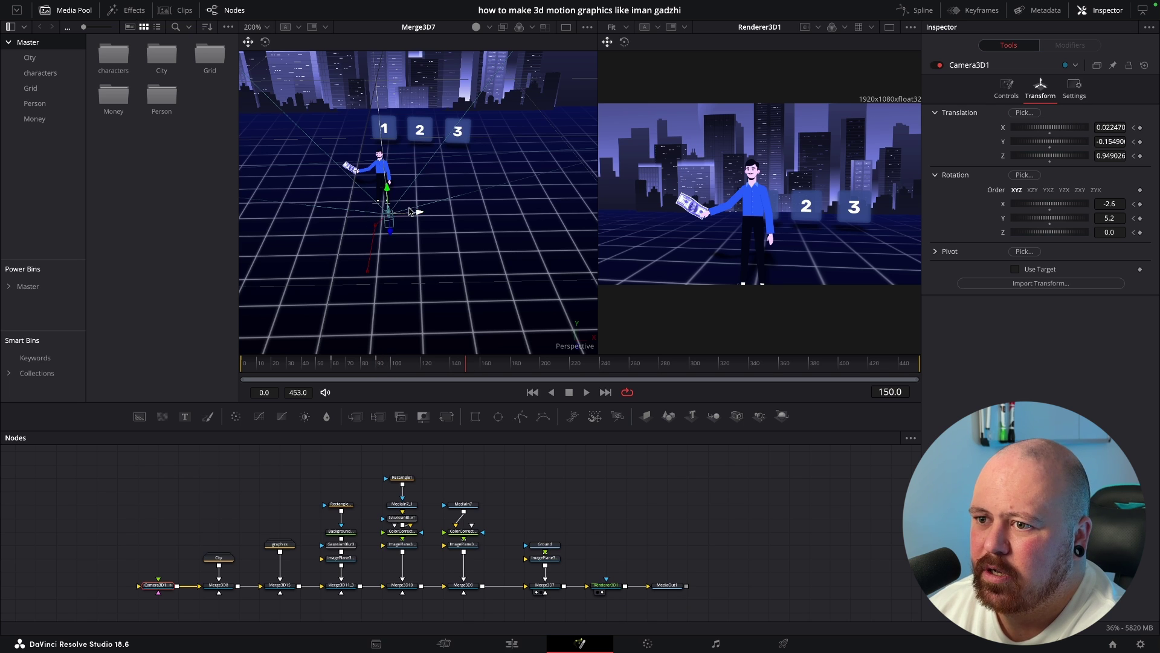
left_click_drag(413, 216, 452, 152)
type("0")
key("Return")
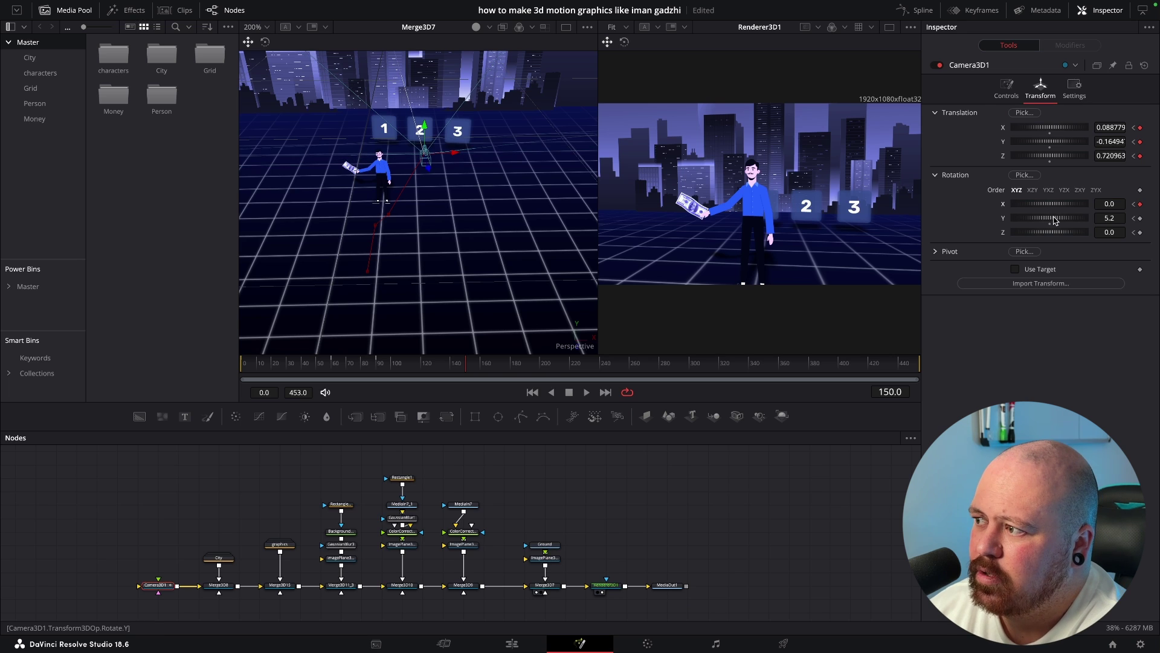
left_click_drag(1055, 220, 1052, 221)
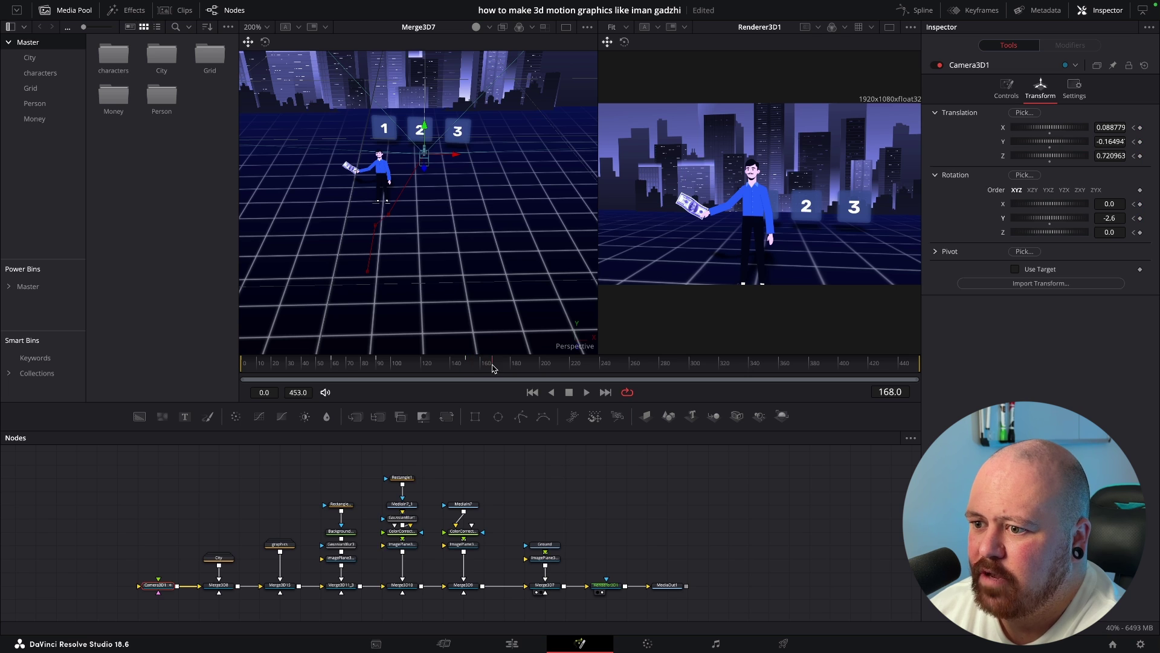
Step: At frame 180, push the camera in on boxes 1–3, rotating it on Y and lowering it slightly
left_click_drag(494, 367, 511, 366)
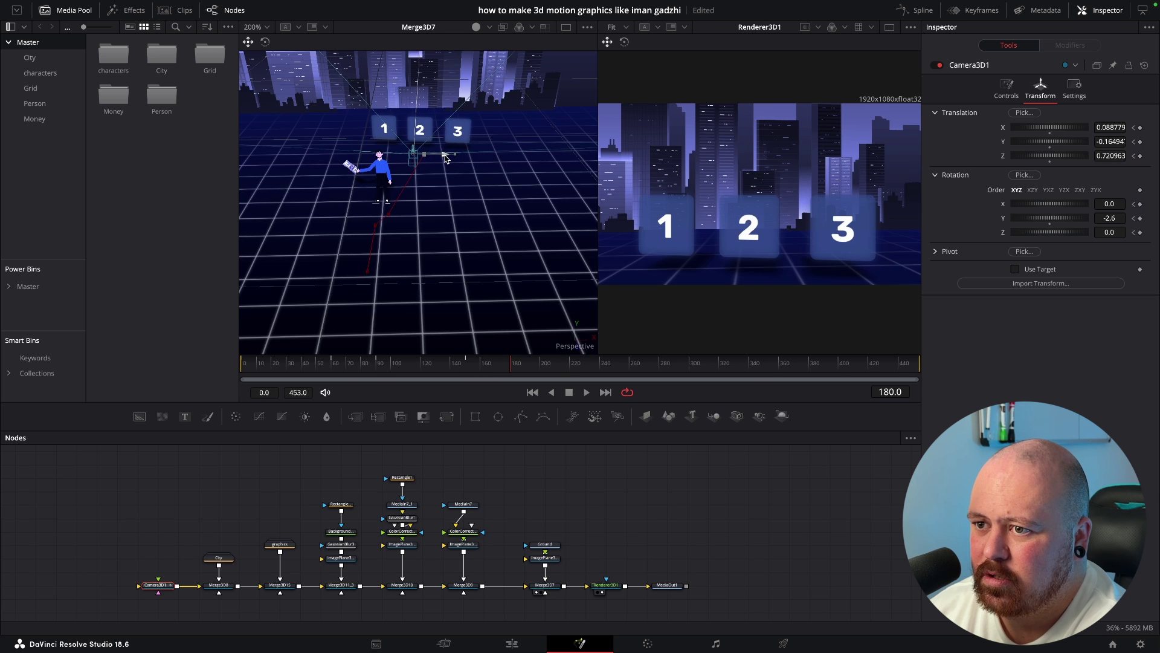
left_click_drag(446, 159, 443, 162)
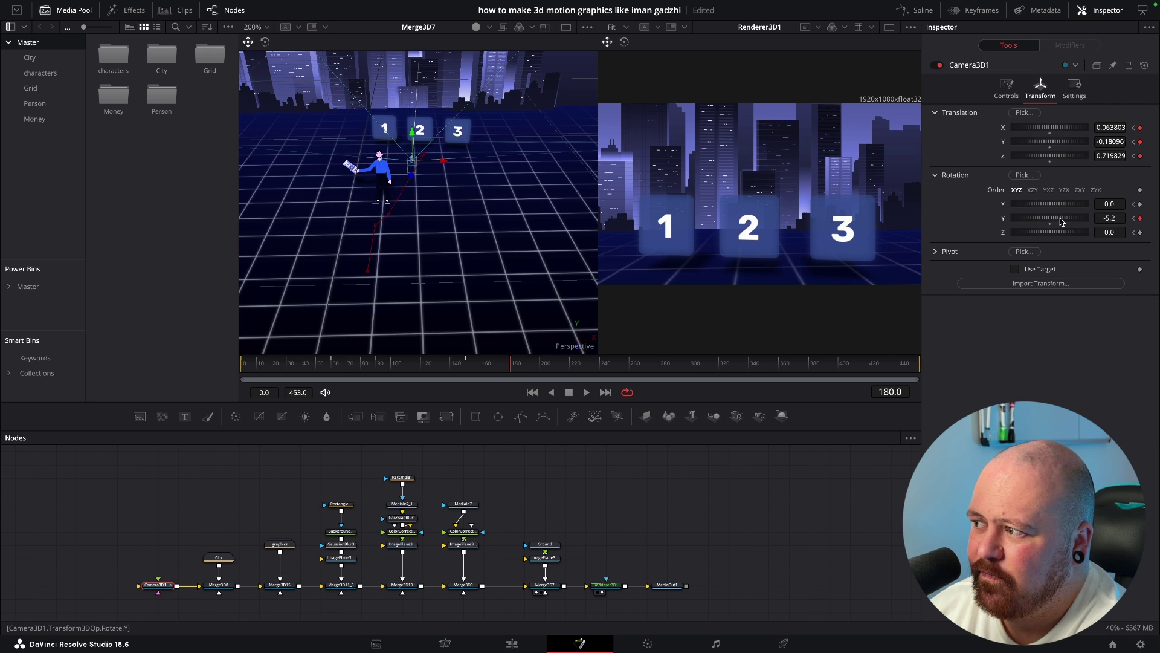
left_click_drag(1062, 223, 1060, 223)
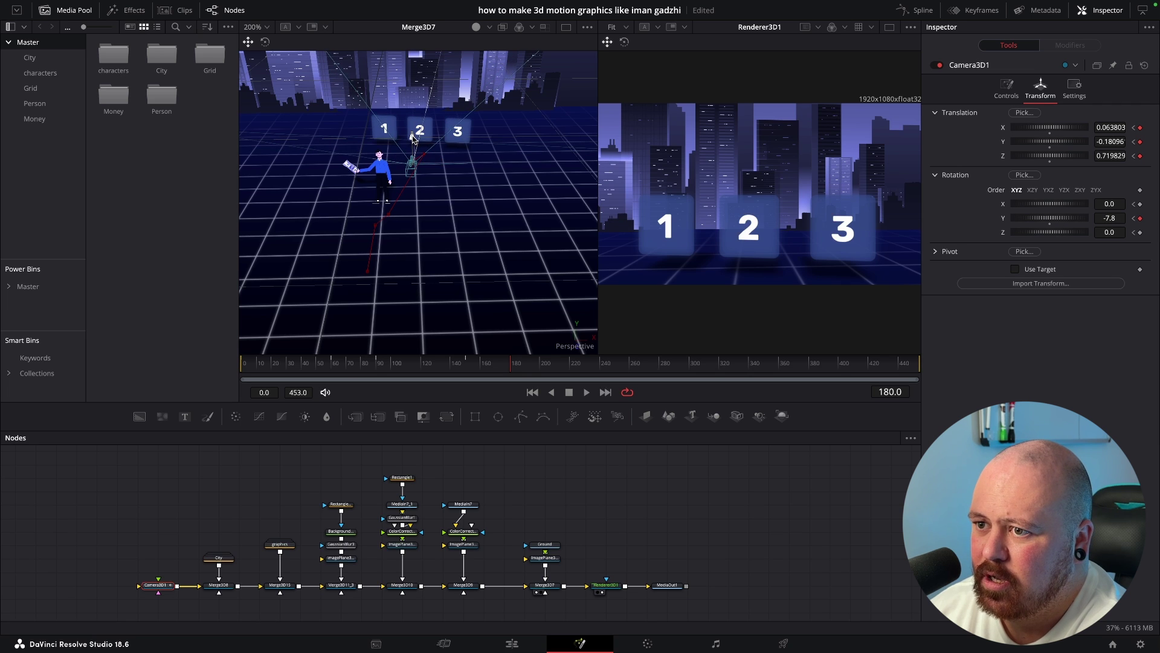
left_click_drag(414, 138, 413, 142)
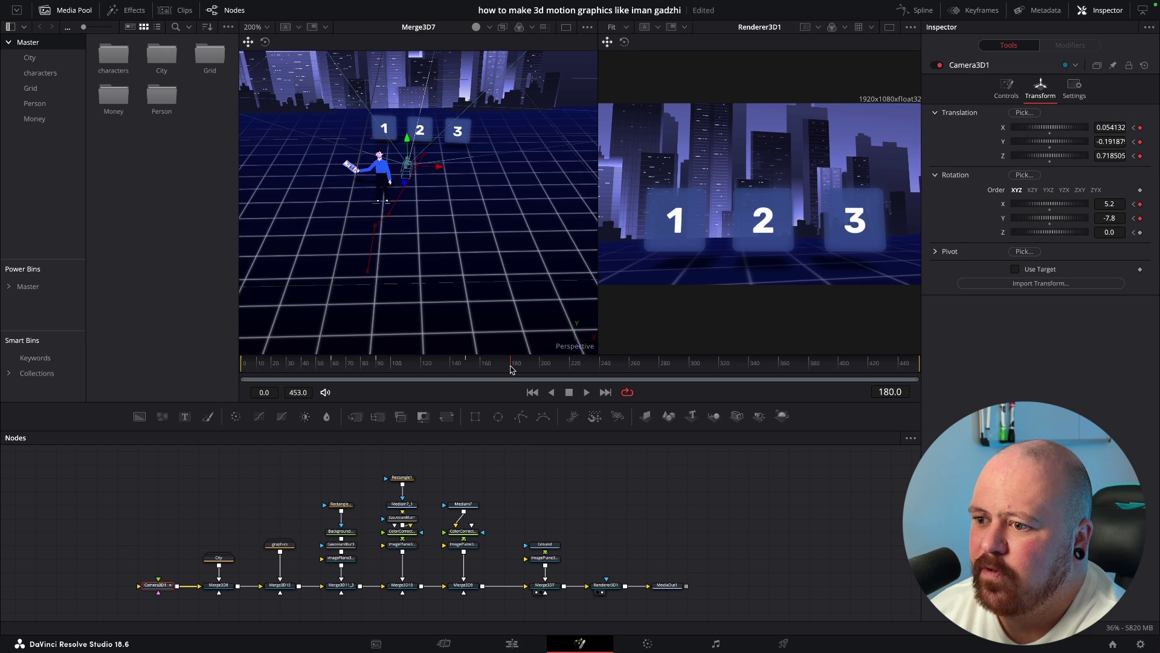
left_click_drag(514, 370, 547, 371)
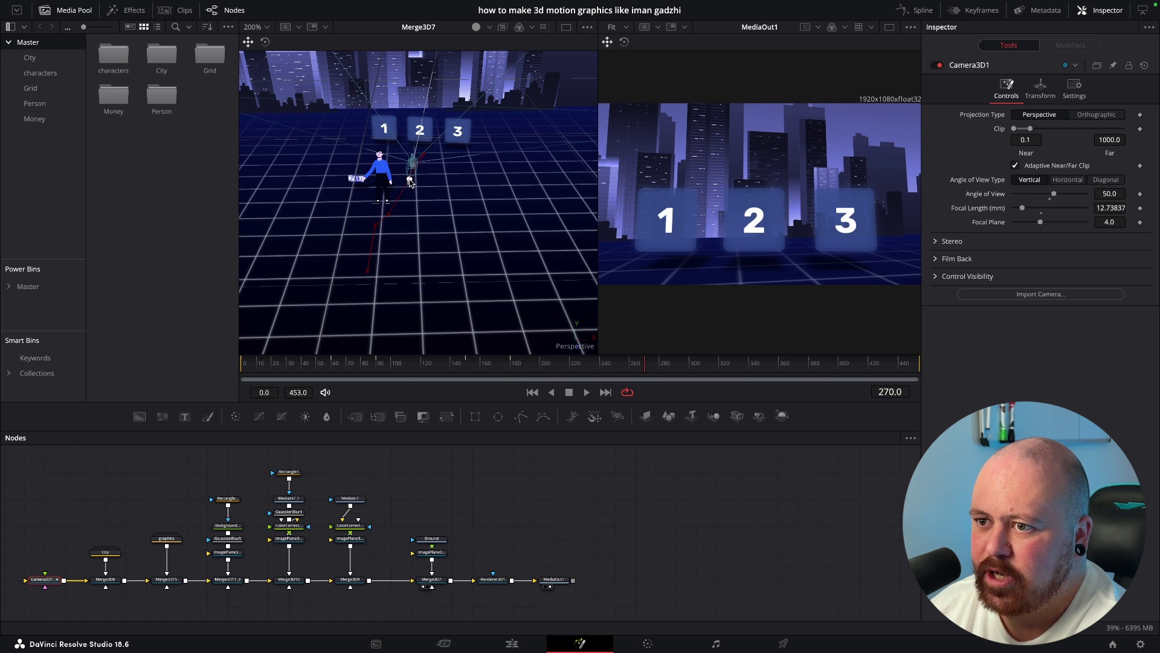
left_click(1040, 87)
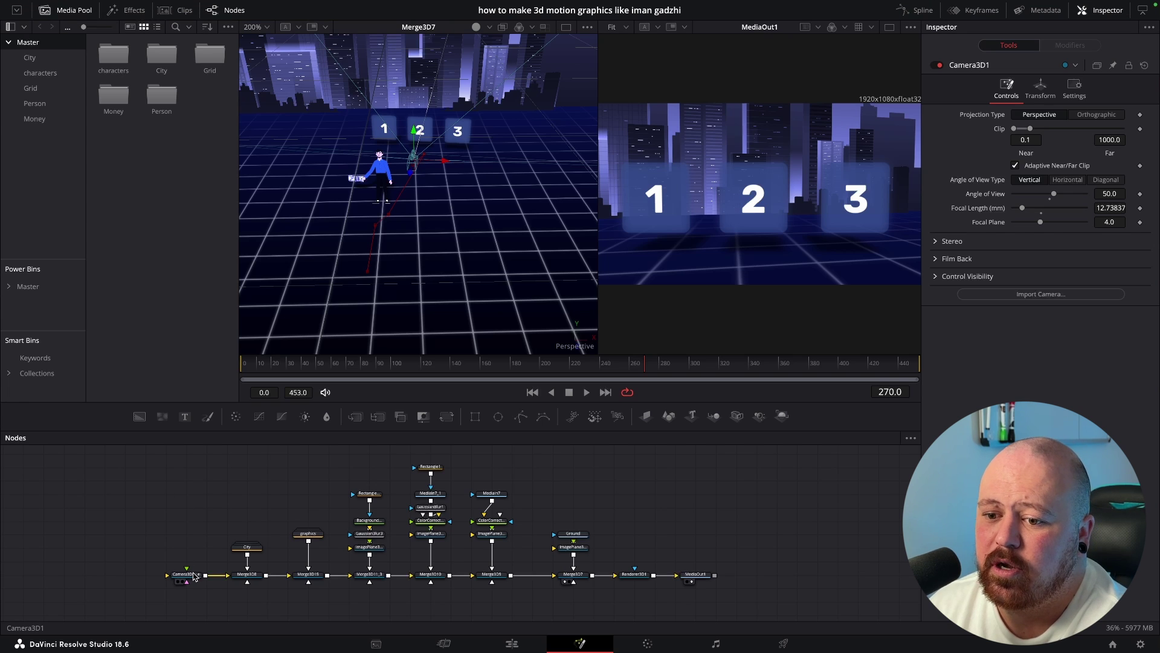
Step: Show all Camera3D1 channels as curves in the Spline editor and zoom to fit
left_click(196, 574)
left_click(915, 11)
left_click(478, 467)
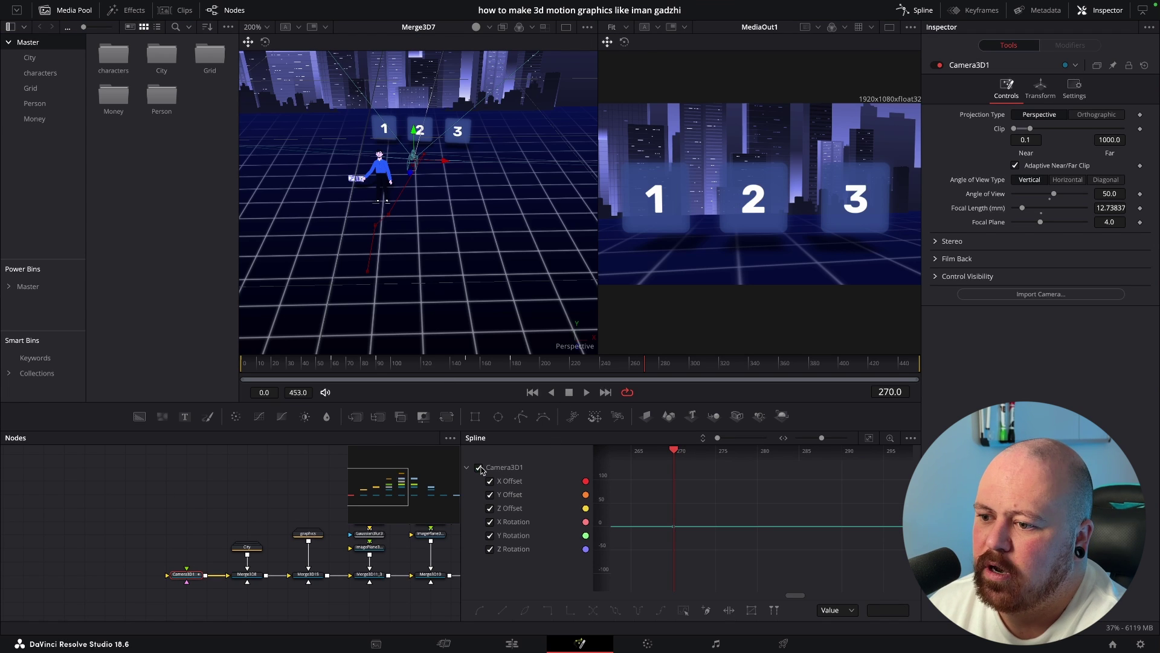
left_click(867, 439)
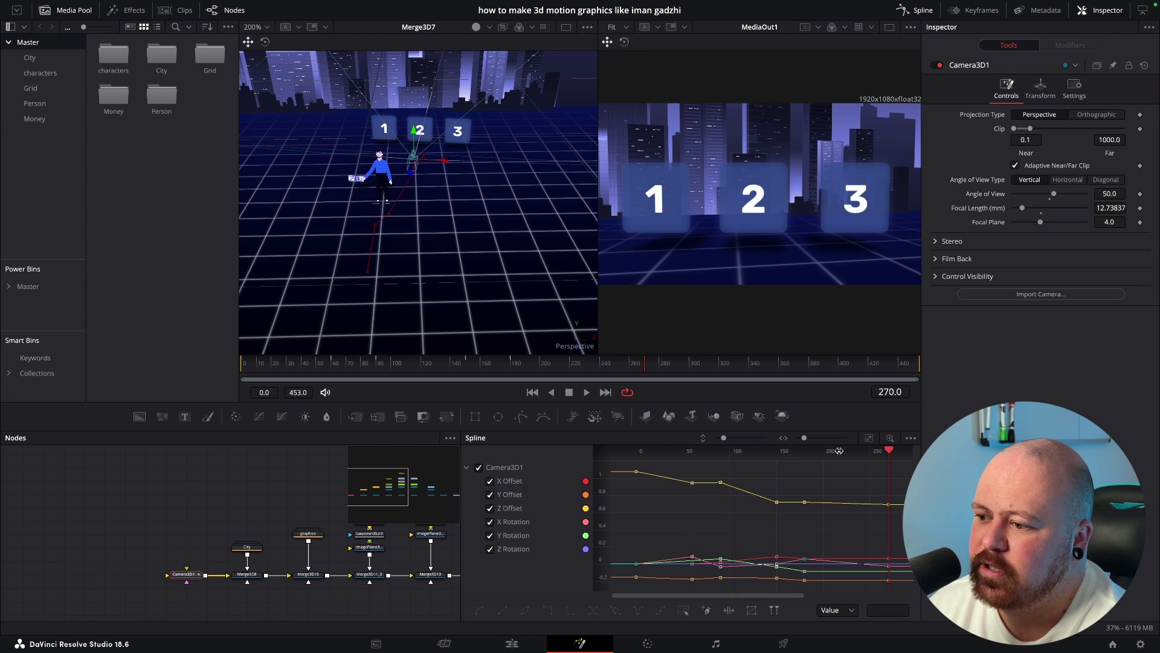